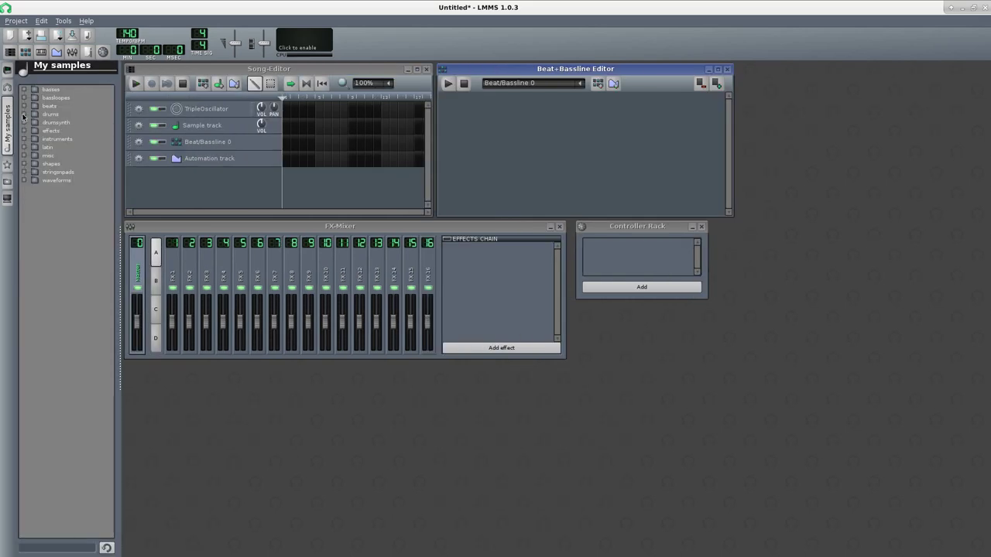
Step: Add the drum sample bassdrum03.ogg to Beat/Bassline 0 and turn on its steps 1 and 9
click(24, 115)
click(60, 140)
click(62, 148)
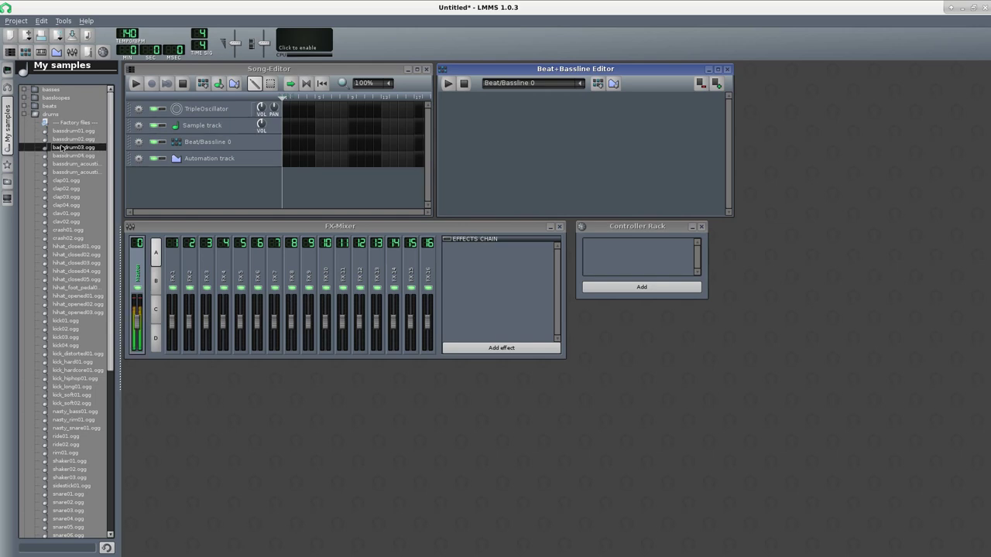
drag(65, 148, 477, 141)
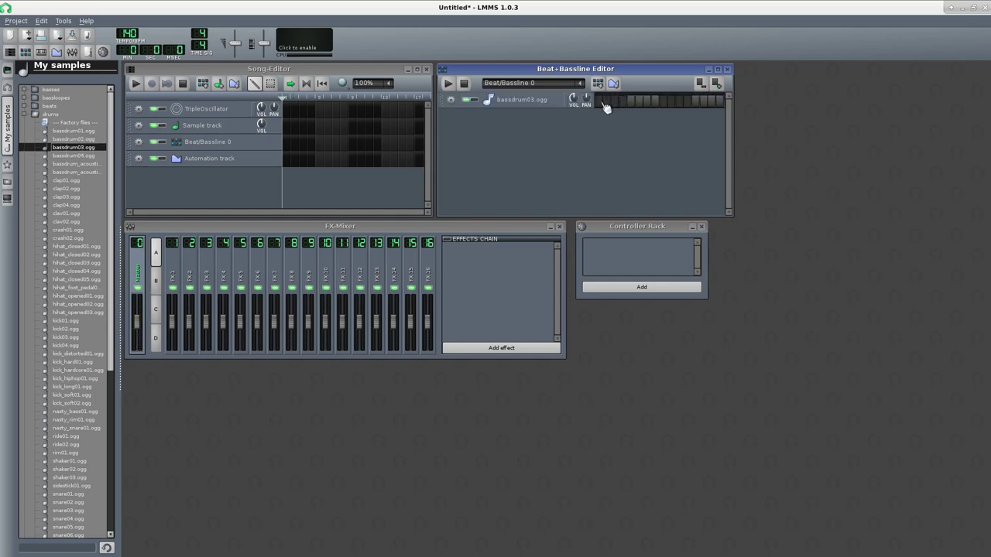
click(663, 101)
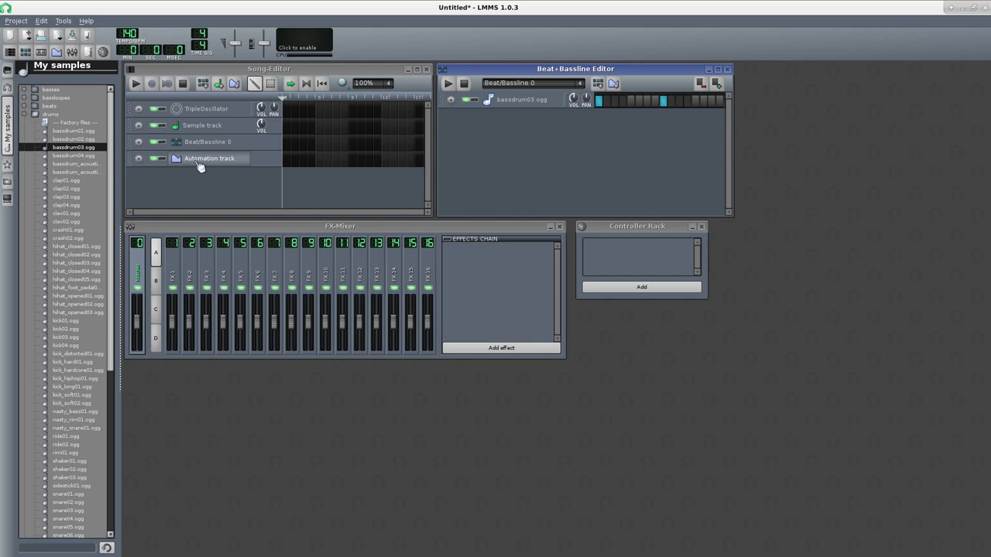
Step: Add the first acoustic bass drum sample to Beat/Bassline 0 and turn on its steps 1, 5, 9 and 13
click(59, 171)
click(63, 164)
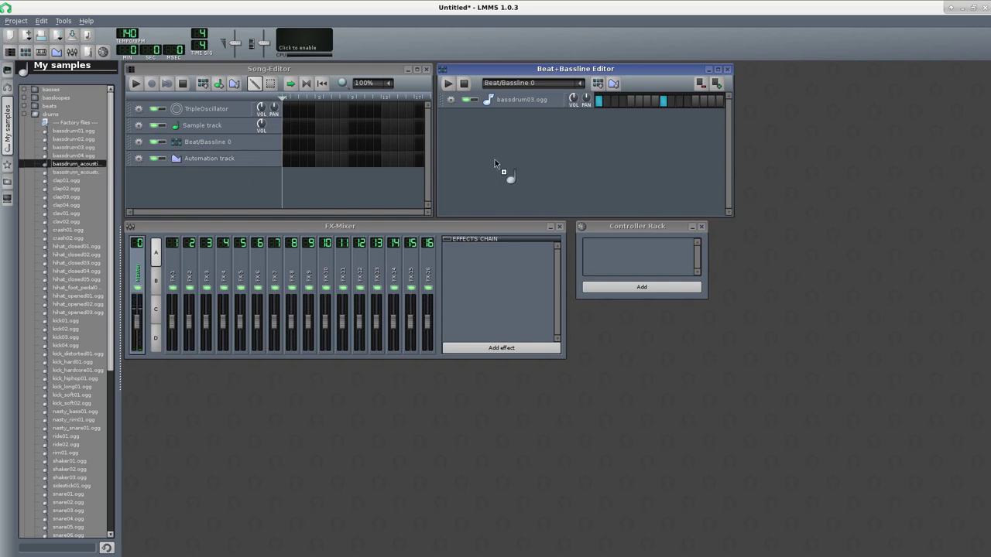
drag(496, 163, 499, 163)
click(600, 117)
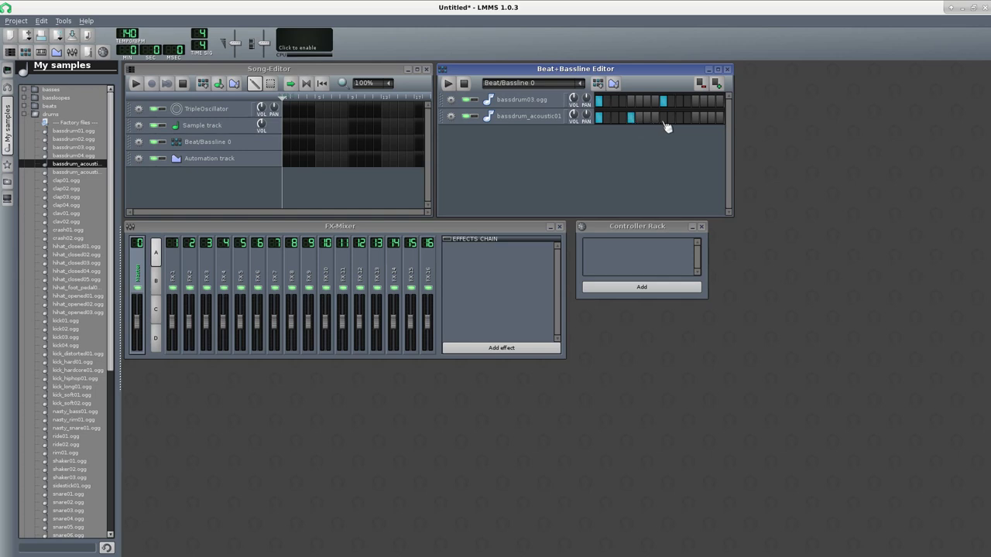
click(695, 118)
Step: Play Beat/Bassline 0 while setting the tempo to 90 BPM, and stop the playback
click(448, 83)
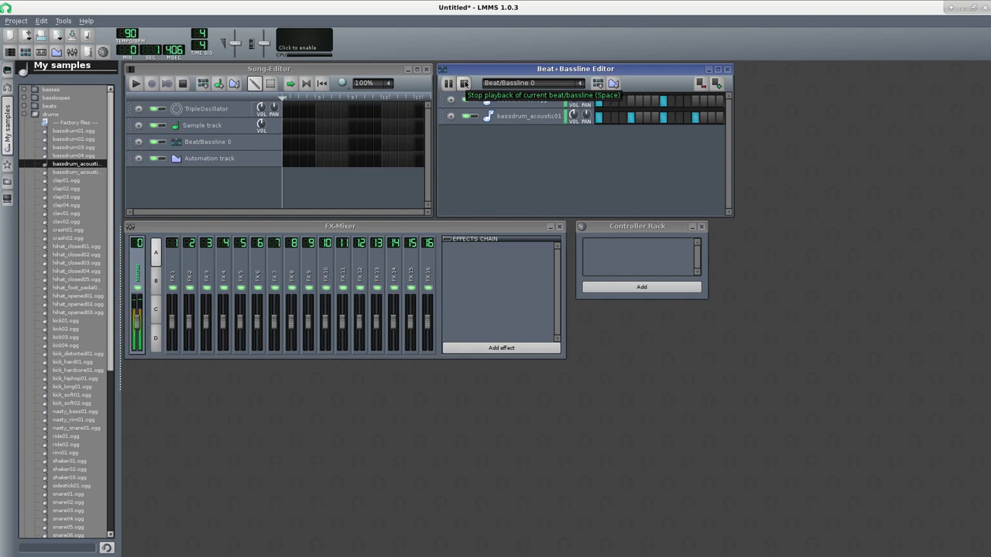
click(465, 84)
Step: Place Beat/Bassline 0 in the song from bar 1 and extend it across 16 bars
click(288, 146)
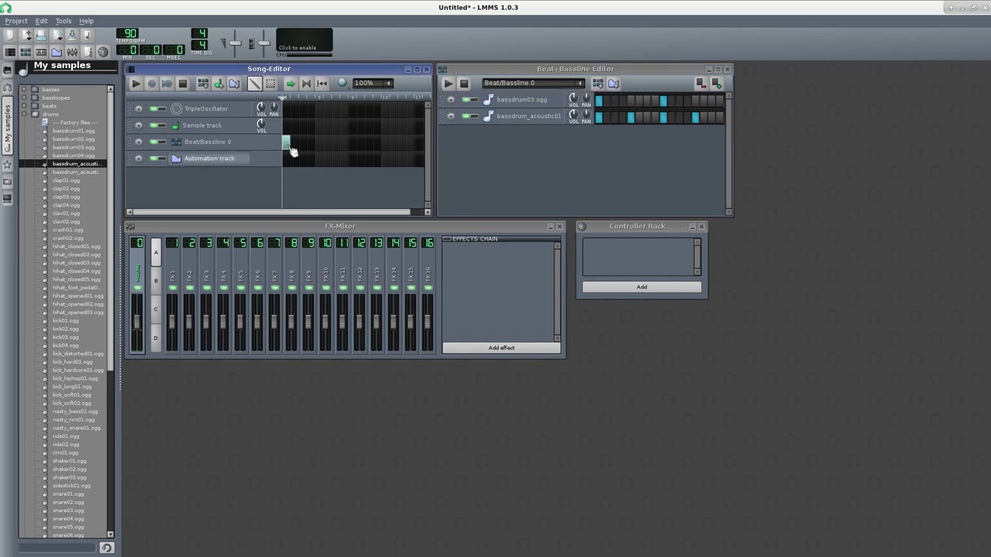
drag(288, 143, 414, 144)
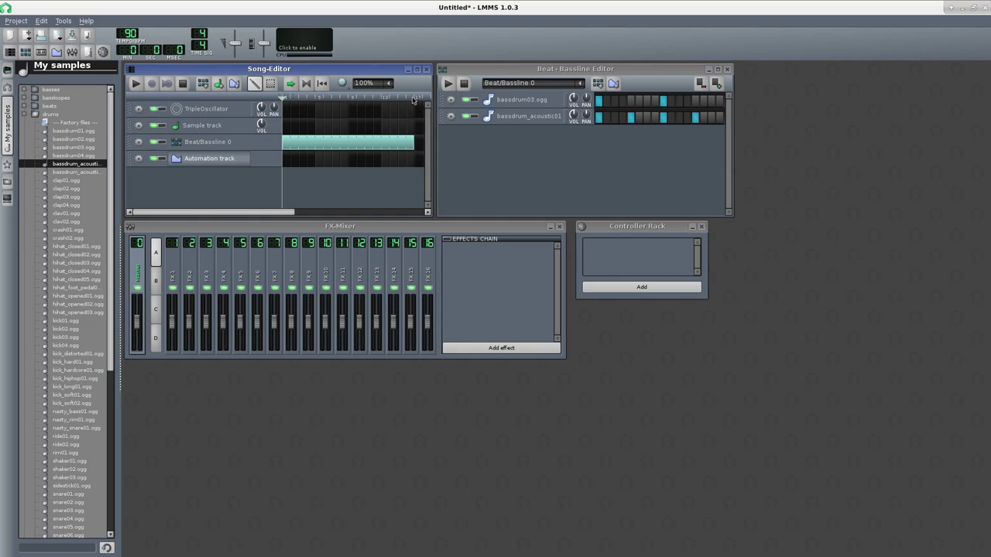
Step: Remove the Automation track from the song and start looped song playback over the filled bars
click(136, 158)
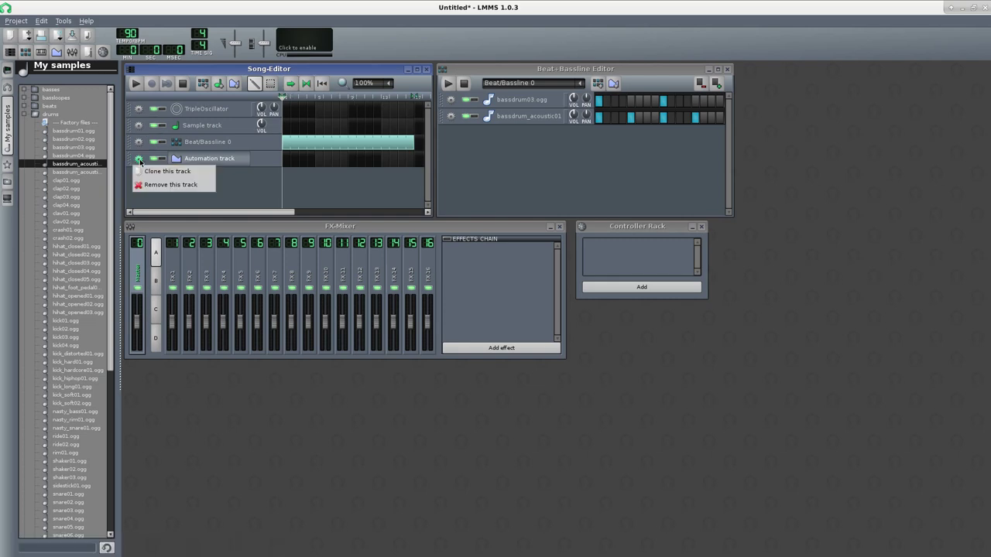
click(163, 185)
click(136, 82)
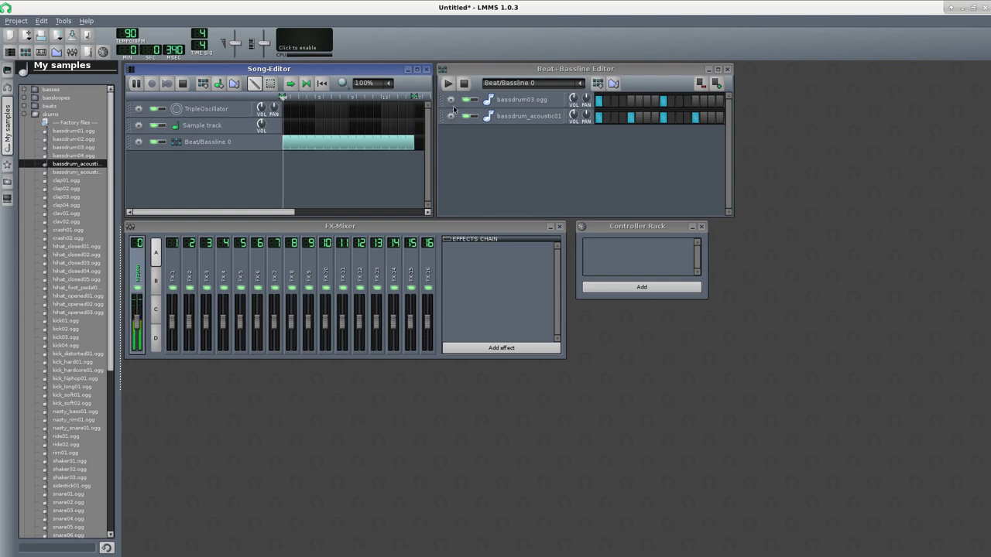
Step: Create a second beat/bassline and add the 0029 Full Strings preset from the ZynAddSubFX Collection as an instrument
click(597, 83)
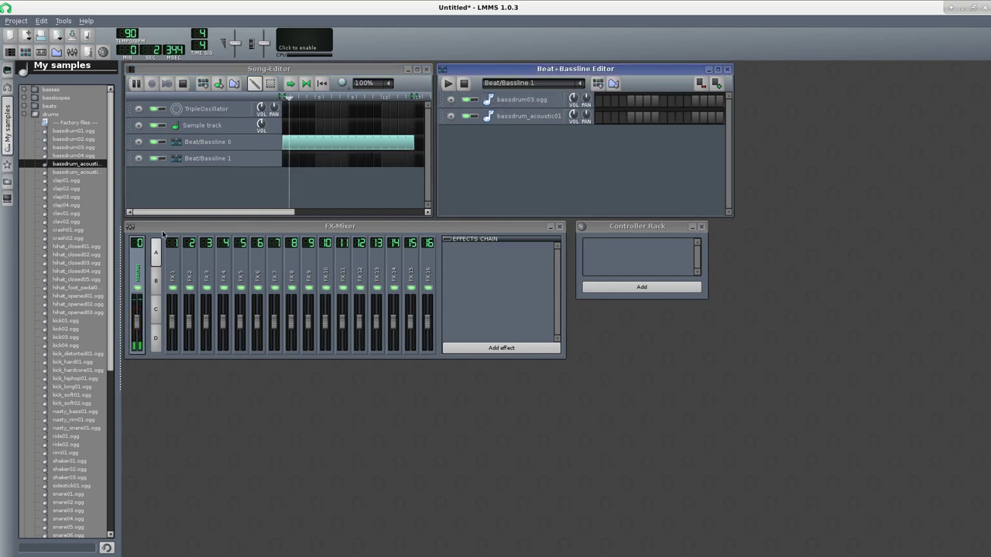
click(8, 165)
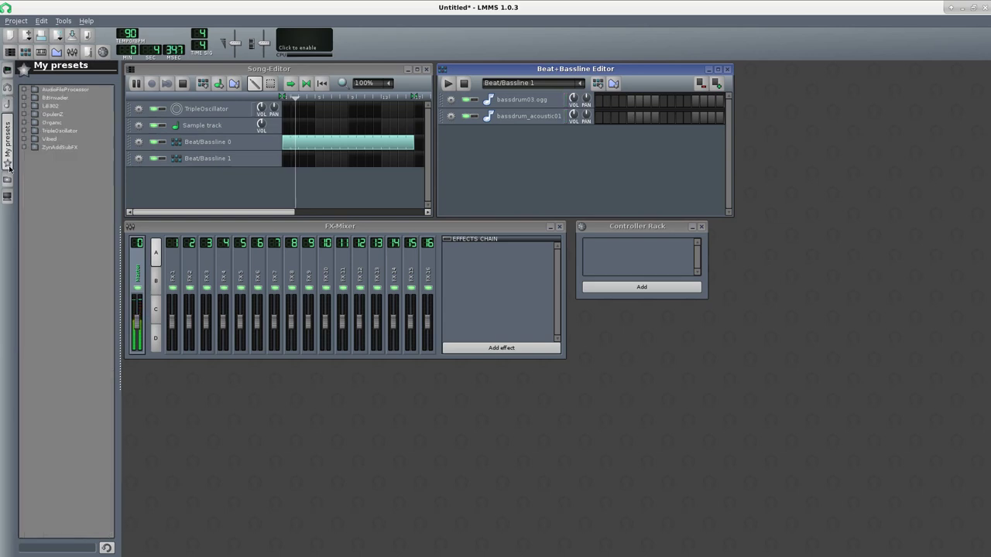
click(24, 147)
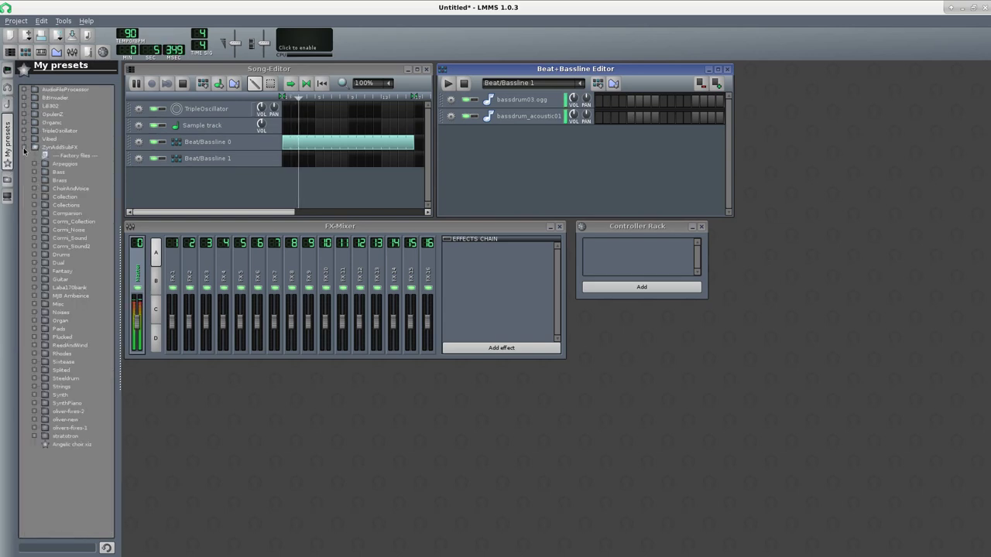
click(33, 198)
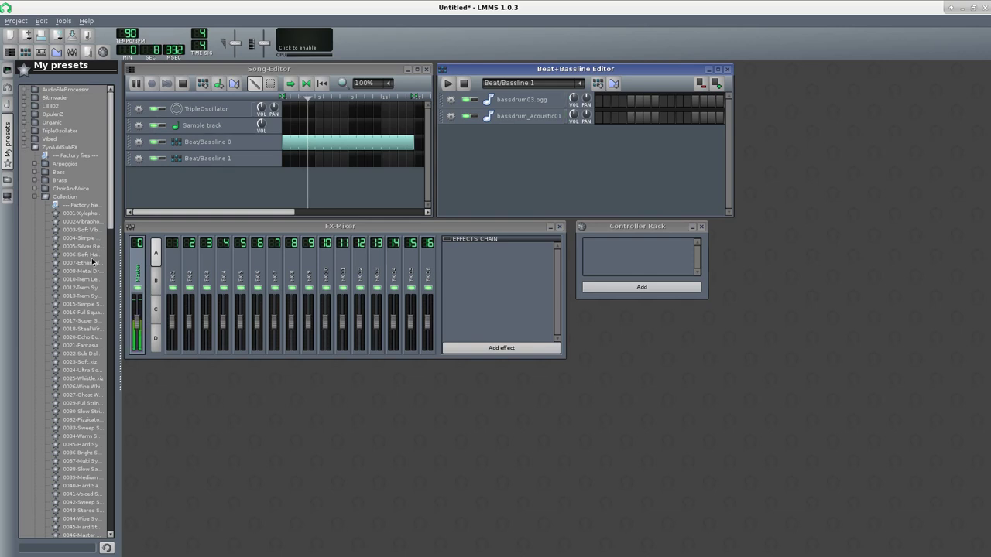
scroll(92, 257, down, 10)
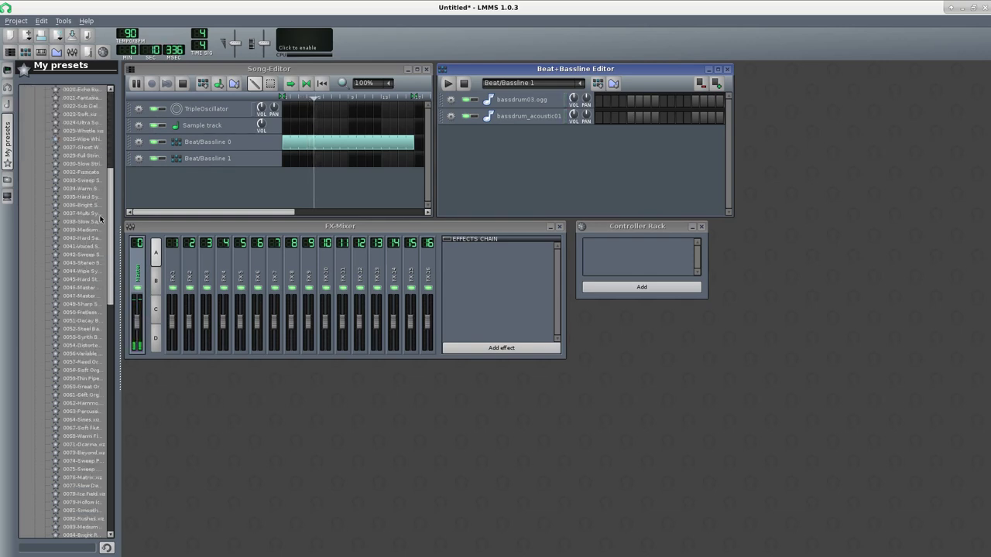
drag(79, 155, 497, 168)
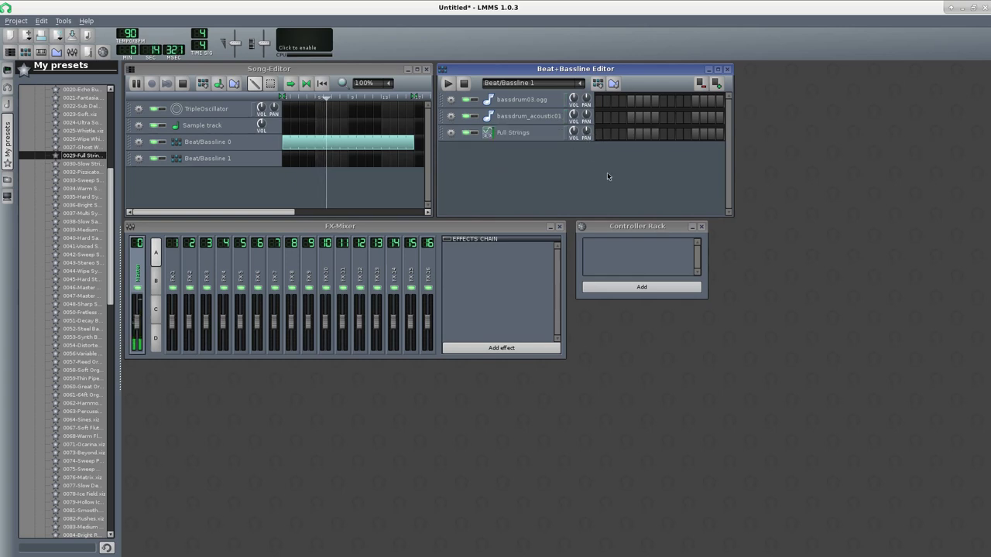
Step: Turn on step 1 of Full Strings and extend Beat/Bassline 1 across 16 bars of the song
click(597, 133)
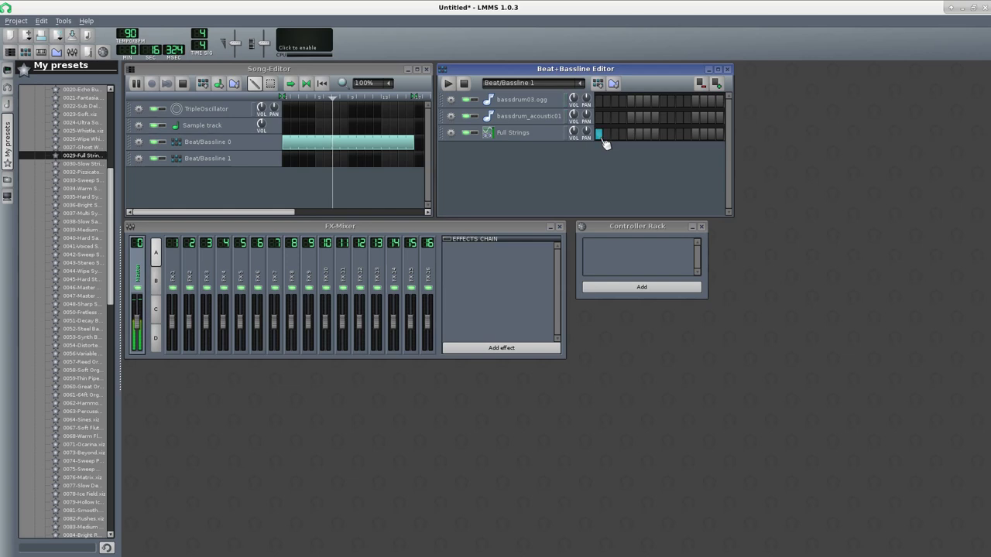
drag(288, 159, 422, 160)
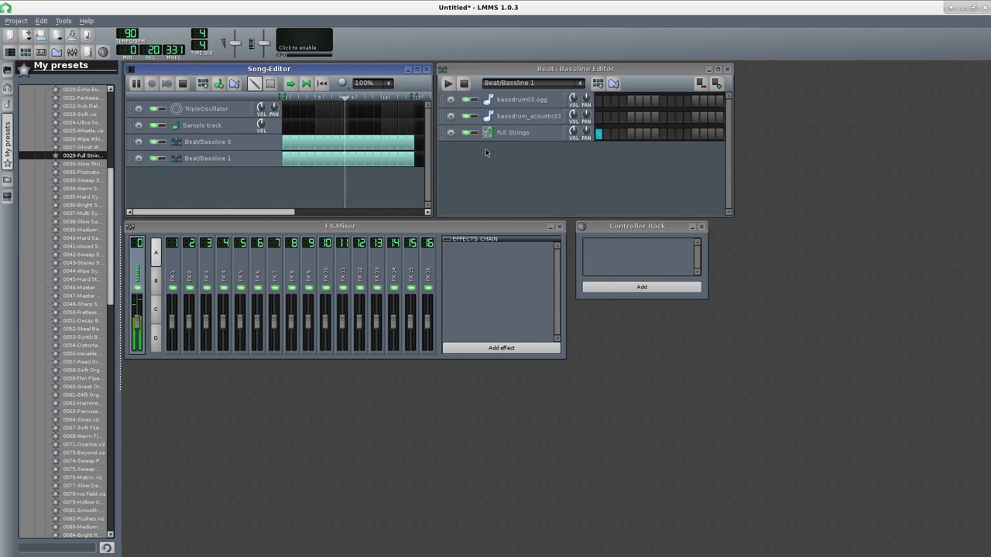
Step: Add an LFO controller to the Controller Rack and sync its speed to a 16th note
click(623, 266)
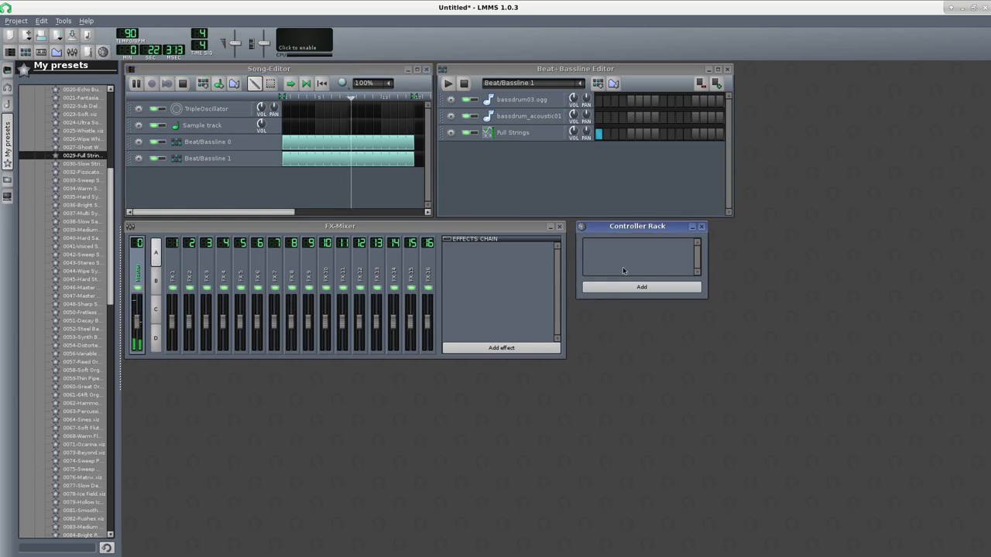
click(633, 287)
click(667, 243)
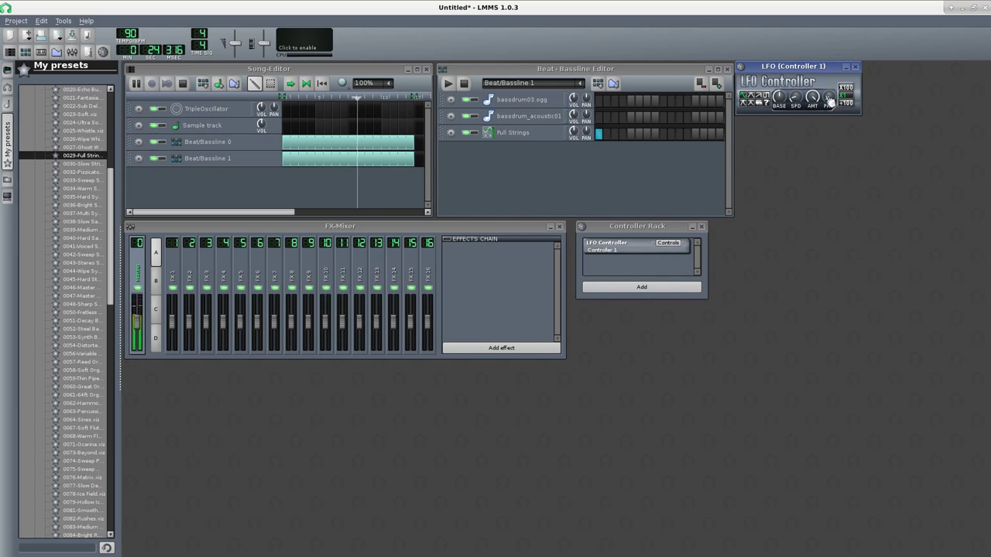
right_click(800, 97)
mouse_move(832, 194)
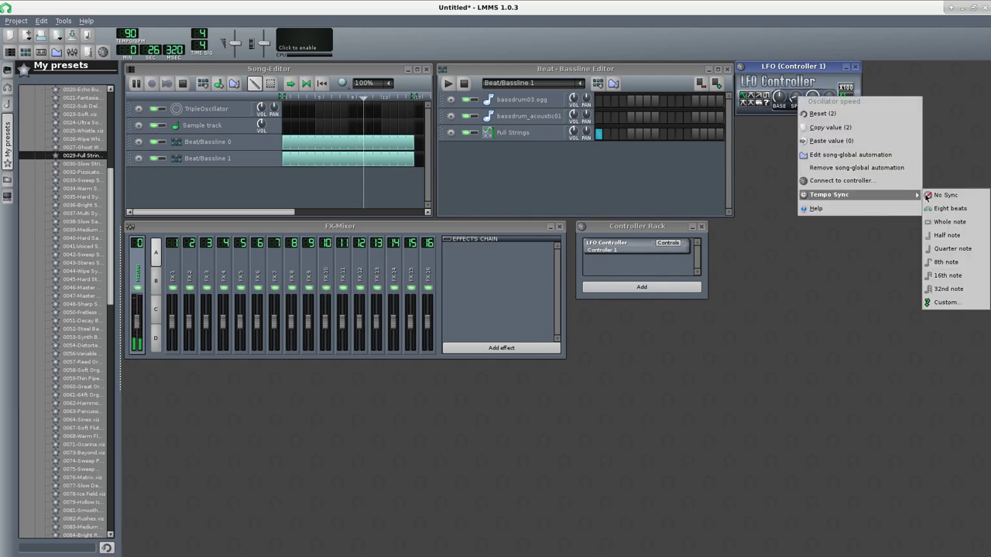
click(949, 274)
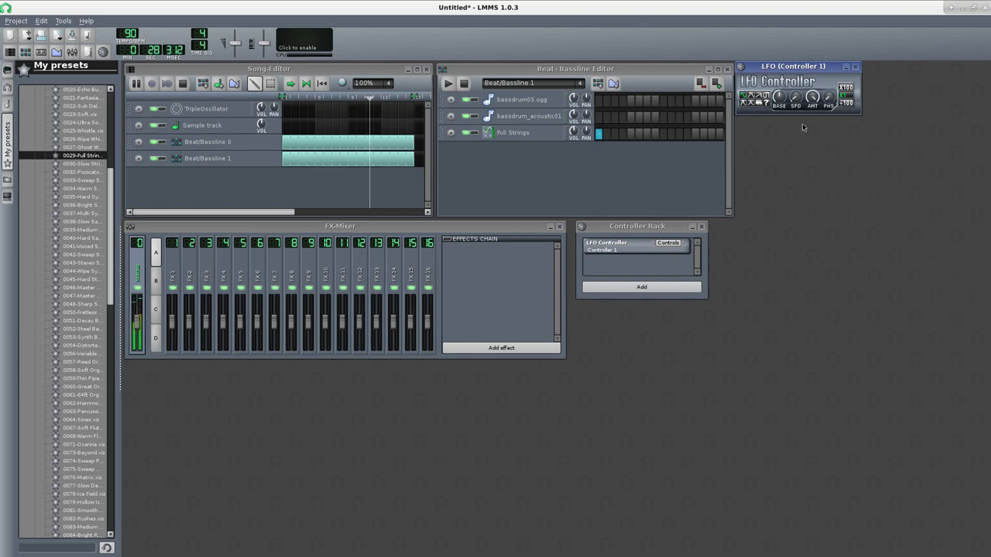
Step: Connect the Full Strings volume to Controller 1 and switch that LFO to a square wave
right_click(573, 132)
click(614, 215)
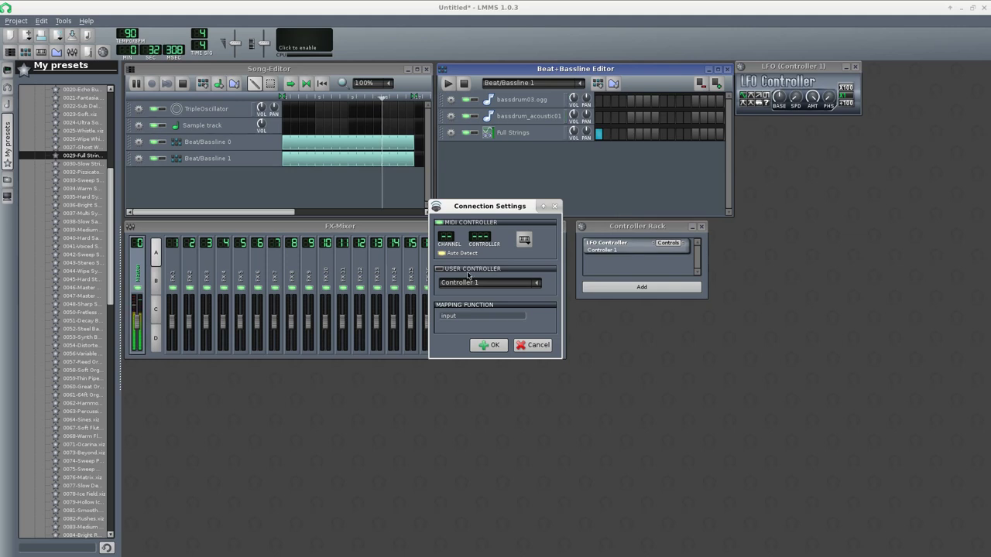
click(489, 344)
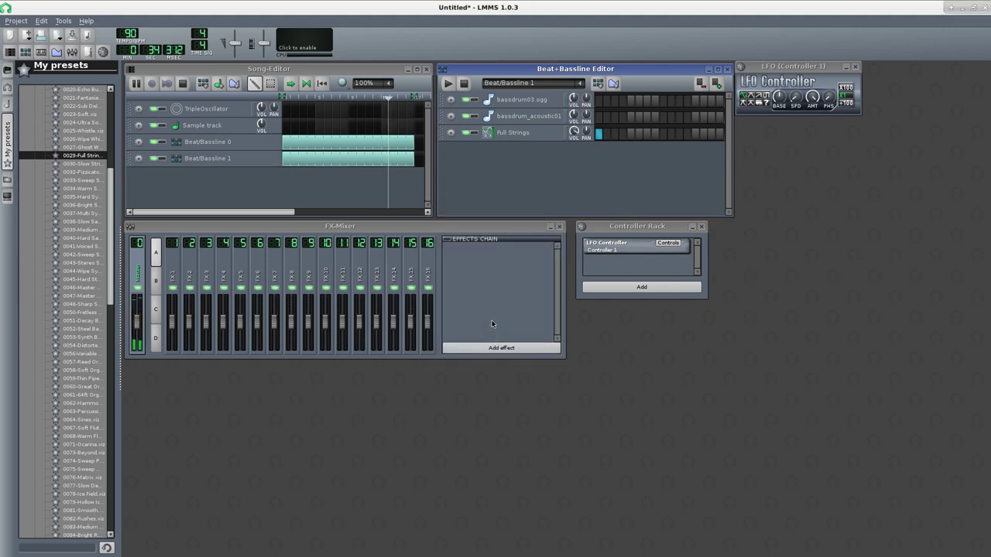
click(776, 101)
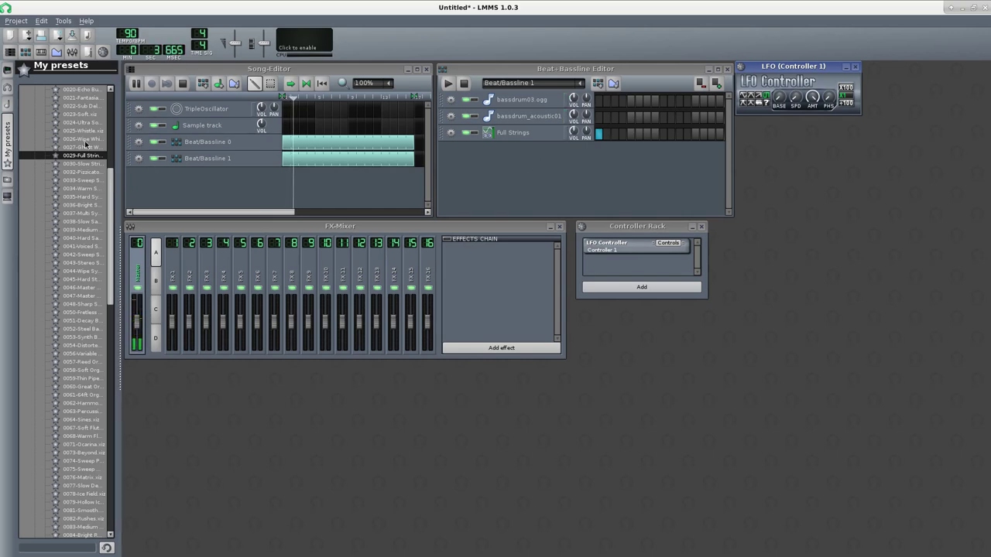
Step: Audition drum samples and add clav01.ogg as a new track in the beat/bassline editor
click(6, 105)
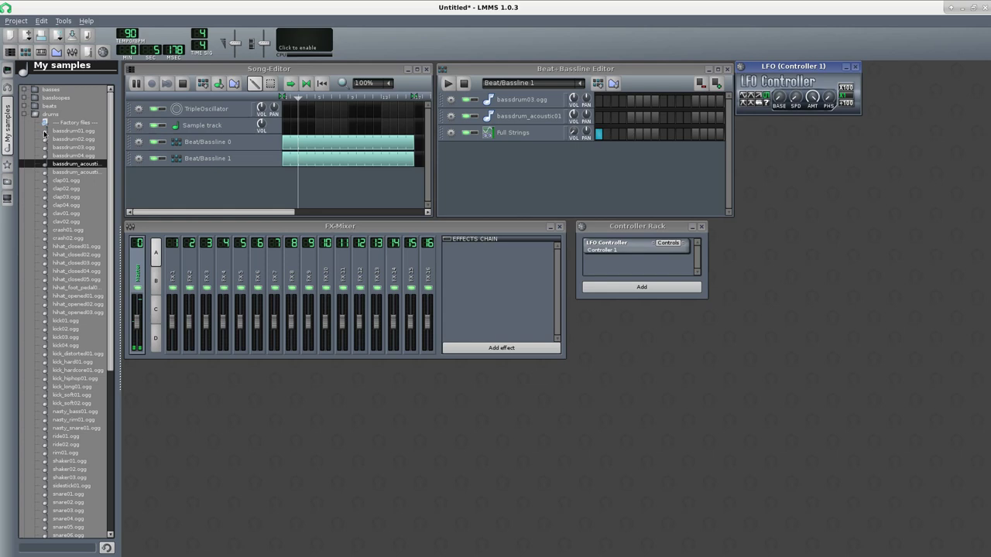
click(65, 205)
click(65, 213)
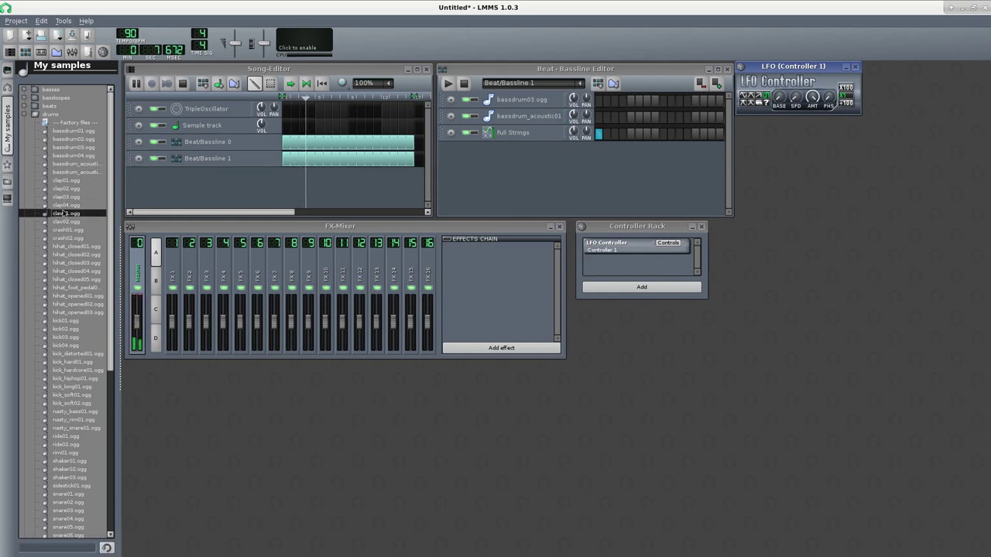
drag(64, 213, 473, 176)
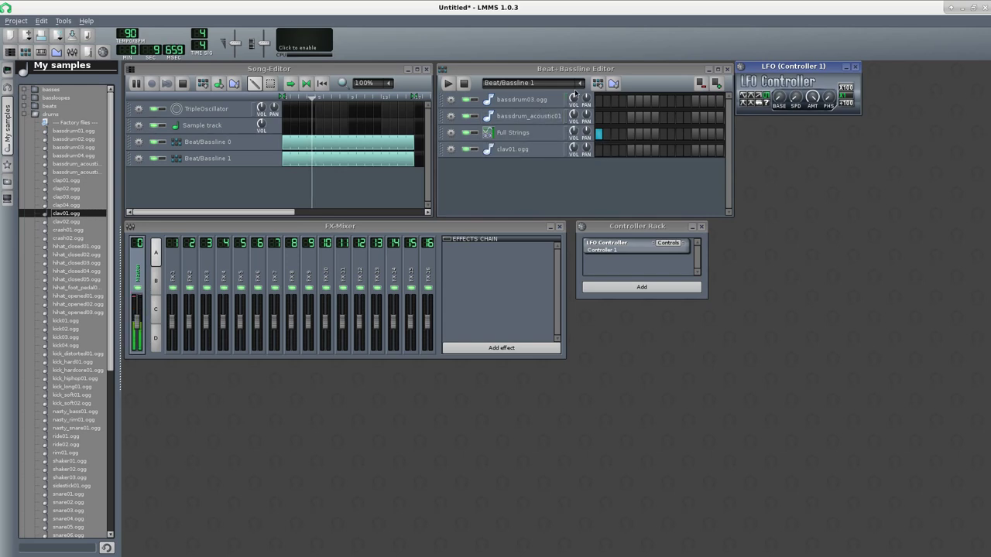
Step: Create a third beat/bassline and extend Beat/Bassline 2 across 16 bars of the song
click(598, 83)
click(288, 177)
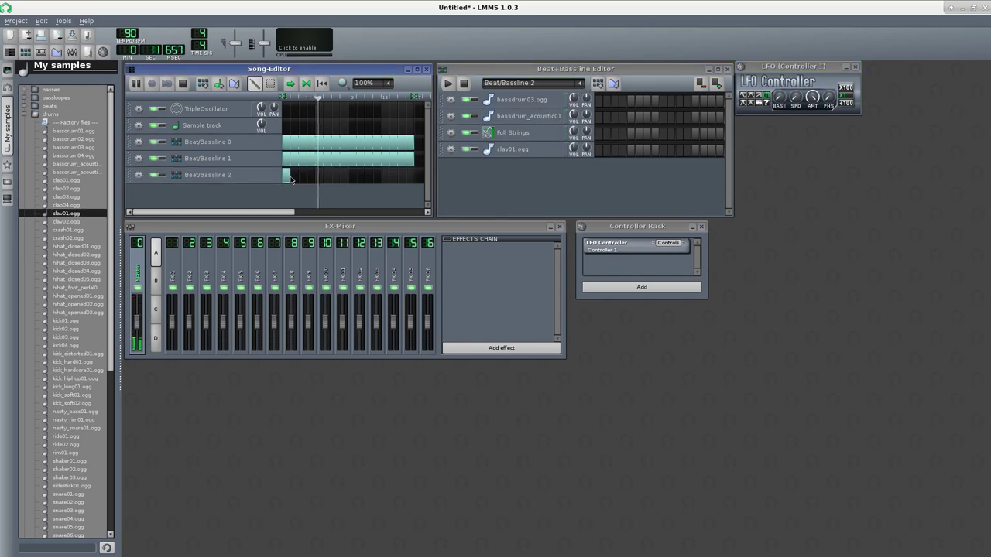
drag(294, 176, 413, 183)
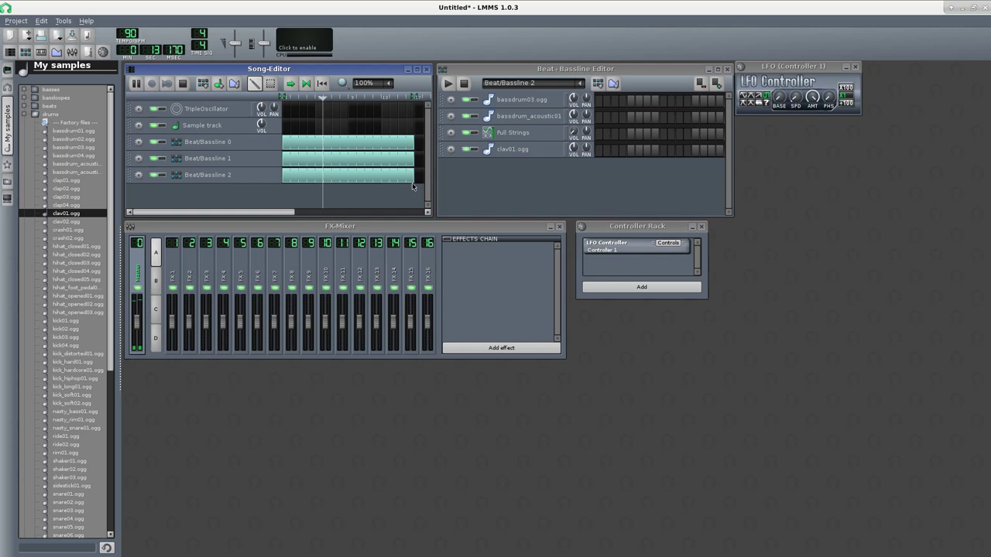
Step: Turn on all 16 steps of clav01.ogg in Beat/Bassline 2
click(601, 152)
click(616, 152)
click(631, 152)
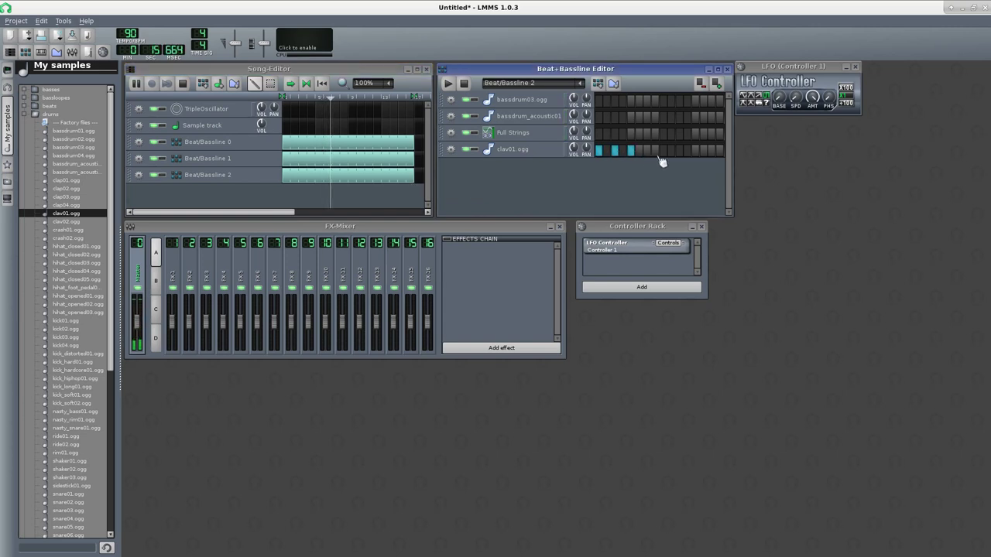
click(647, 151)
click(663, 151)
click(679, 152)
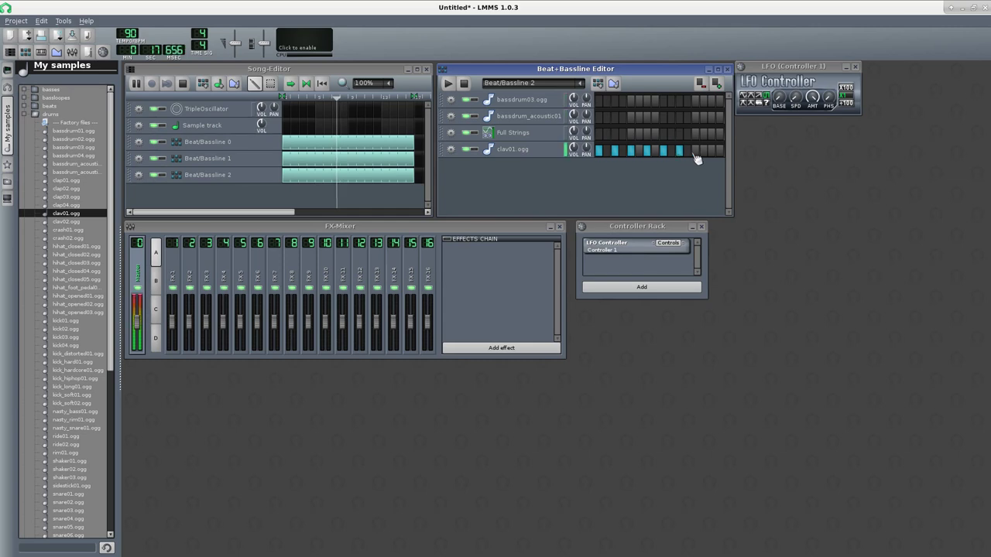
click(695, 152)
click(711, 152)
click(608, 151)
click(624, 153)
drag(627, 155, 721, 152)
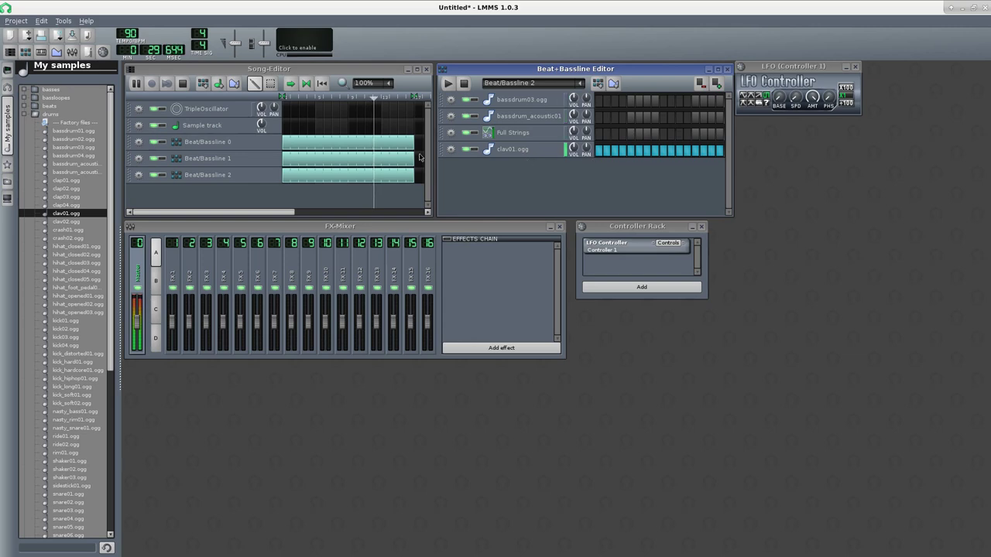
Step: Add a second LFO controller, sync its speed to 16th notes and set it to a square wave
click(642, 287)
click(668, 259)
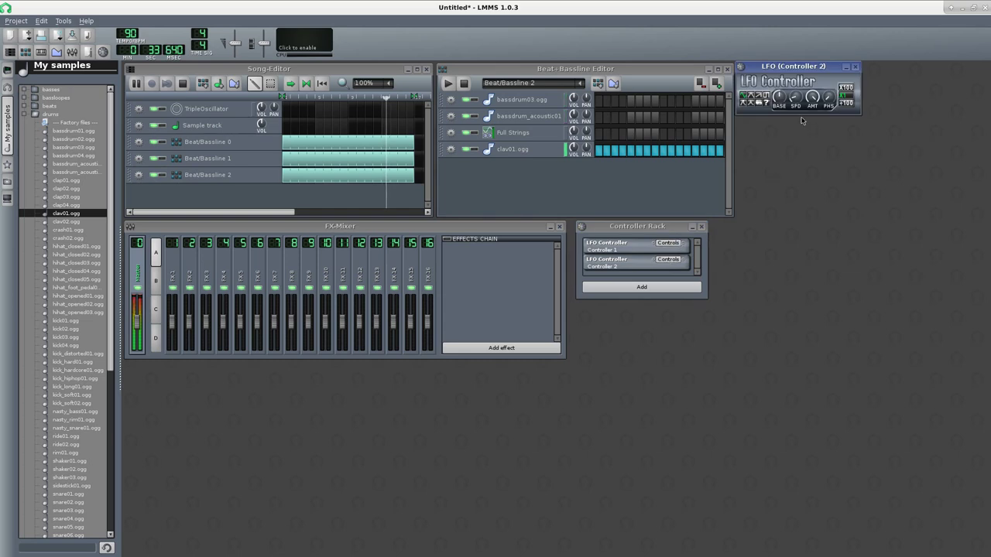
right_click(796, 97)
mouse_move(905, 195)
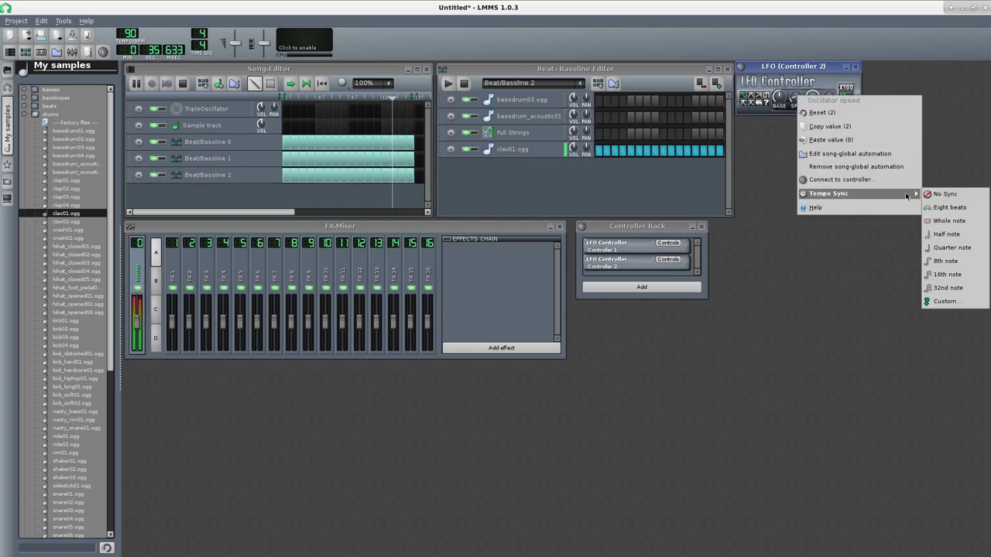
click(947, 261)
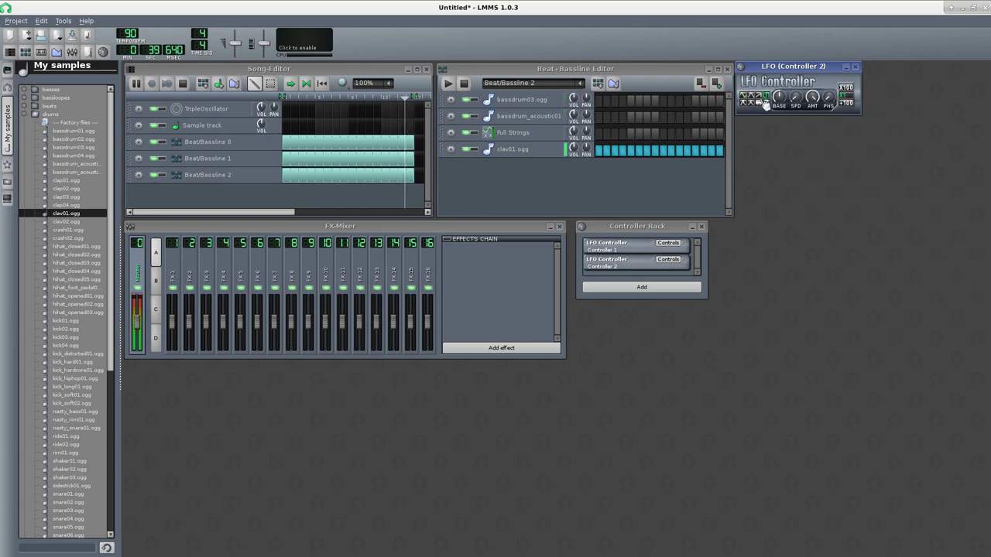
Step: Connect the panning of the clav01.ogg track to Controller 2
right_click(587, 147)
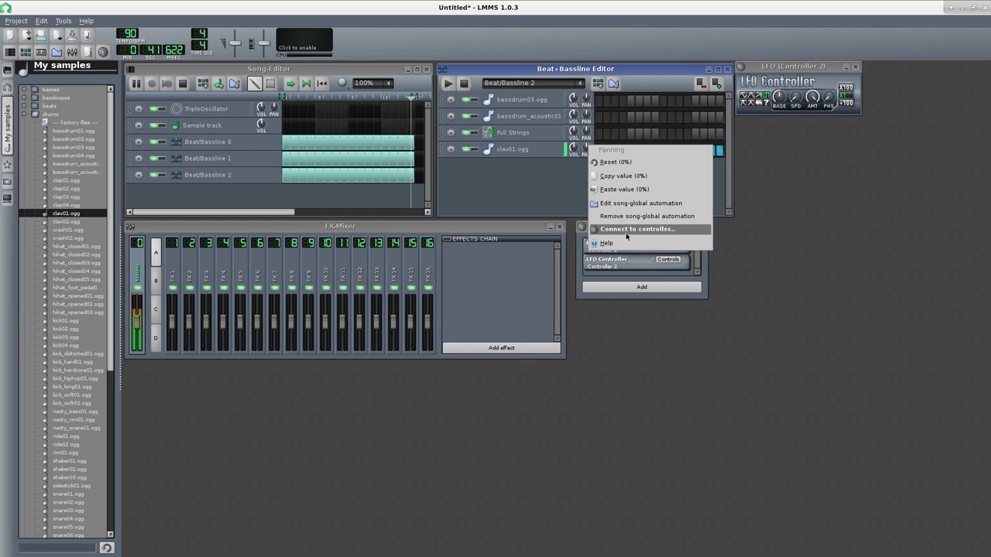
click(626, 231)
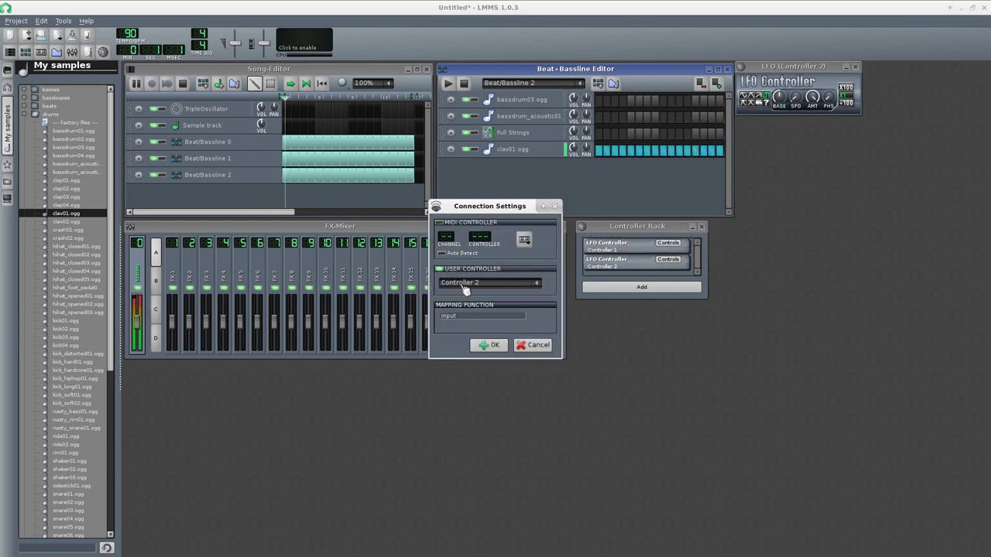
click(490, 345)
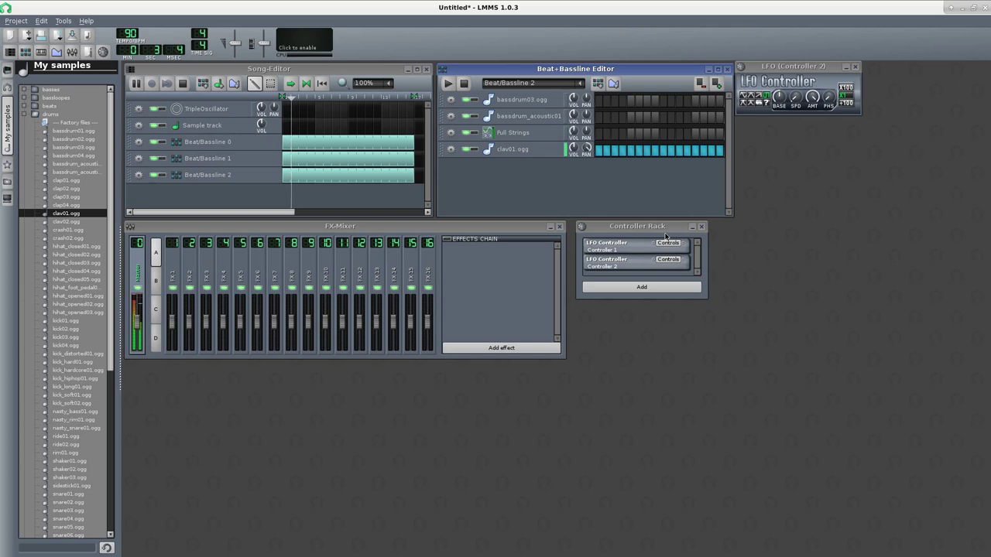
Step: Resync Controller 2's speed to 8th notes and raise the base note of clav01.ogg by one octave to A5
right_click(795, 95)
mouse_move(890, 196)
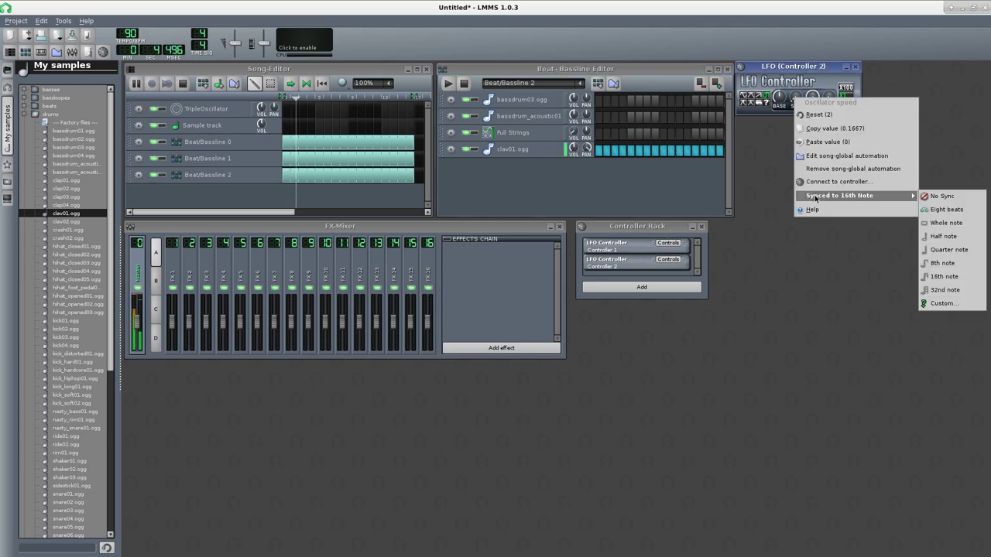
click(957, 268)
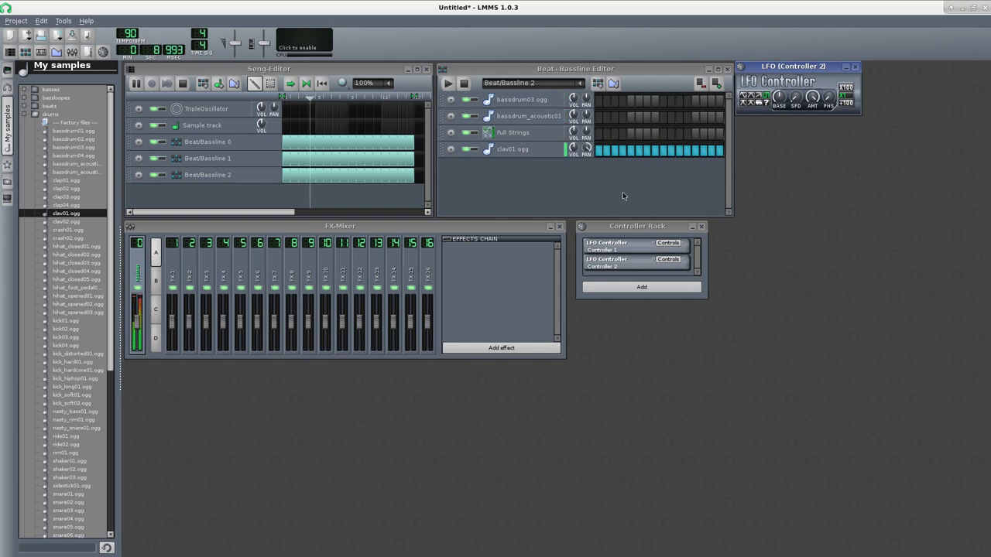
click(510, 149)
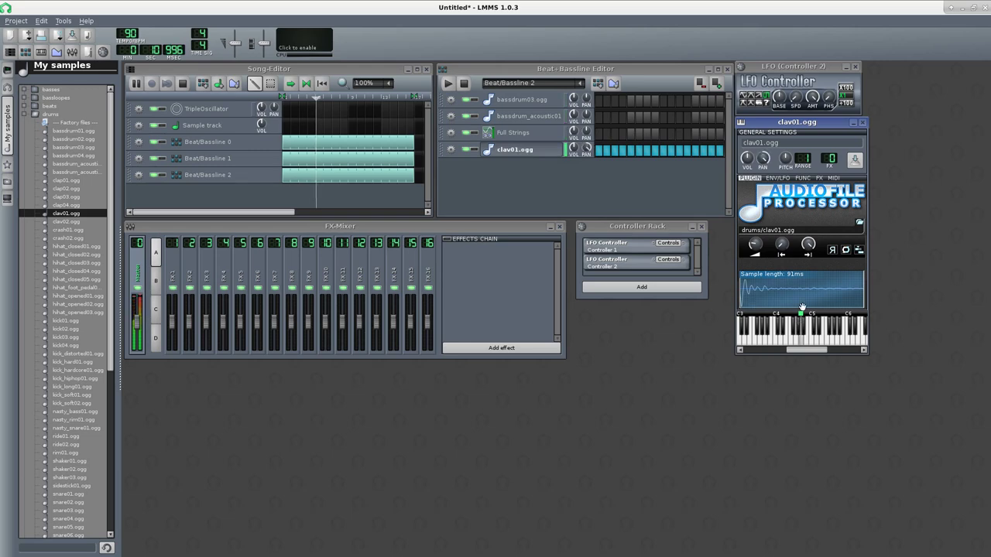
click(836, 331)
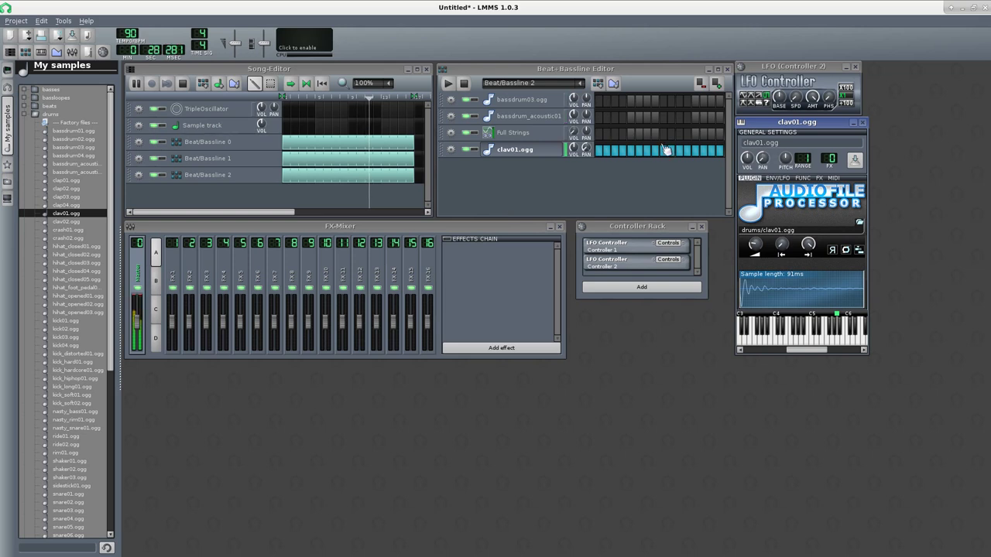
Step: Create Beat/Bassline 3 spanning 16 bars of the song and add the 0034 Warm Synth preset to it as a new track
click(597, 83)
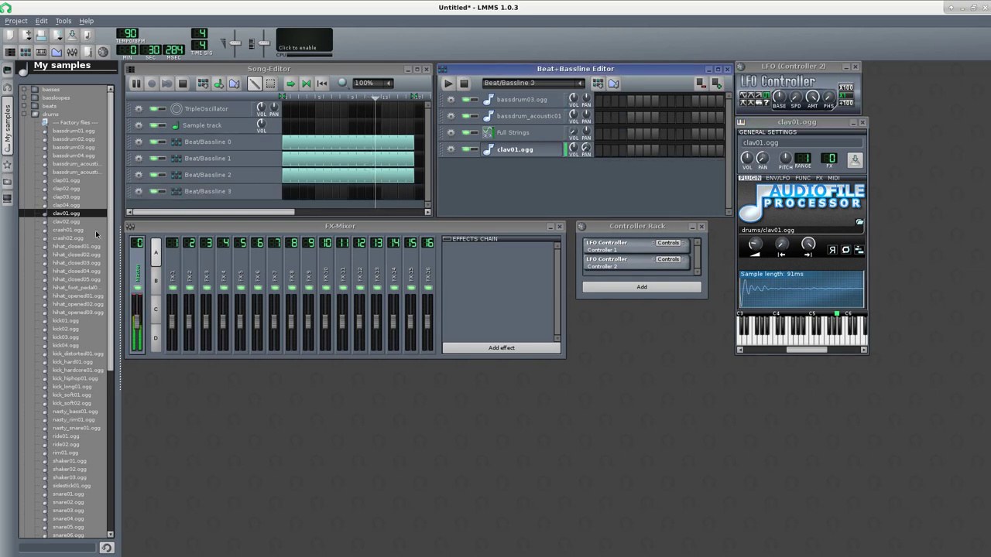
click(8, 164)
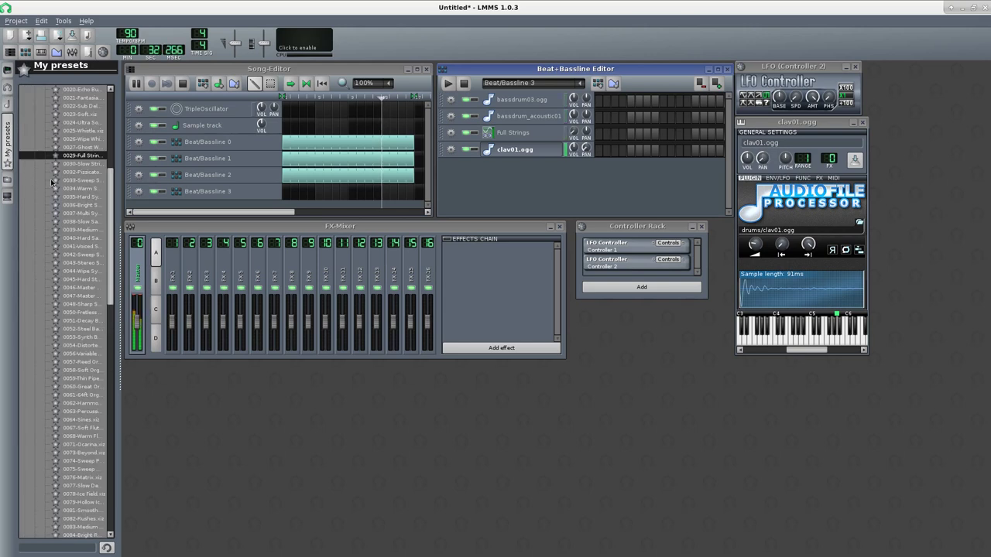
click(97, 183)
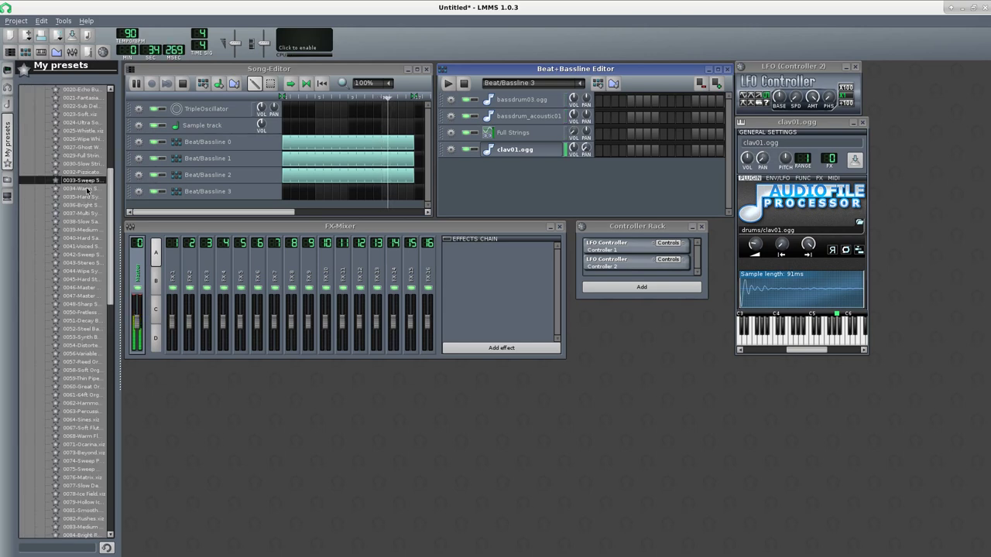
click(87, 189)
drag(86, 189, 503, 203)
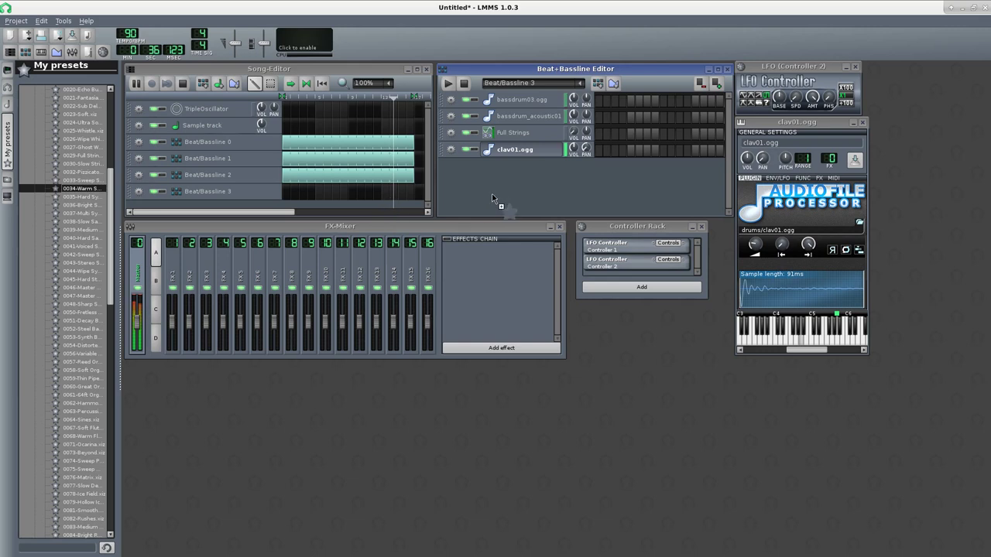
drag(304, 201, 414, 201)
Step: Draw a two-bar melody for Warm Synth in the piano roll with the notes G3, C4, G4, D#4, D4 and C4
right_click(624, 169)
click(630, 173)
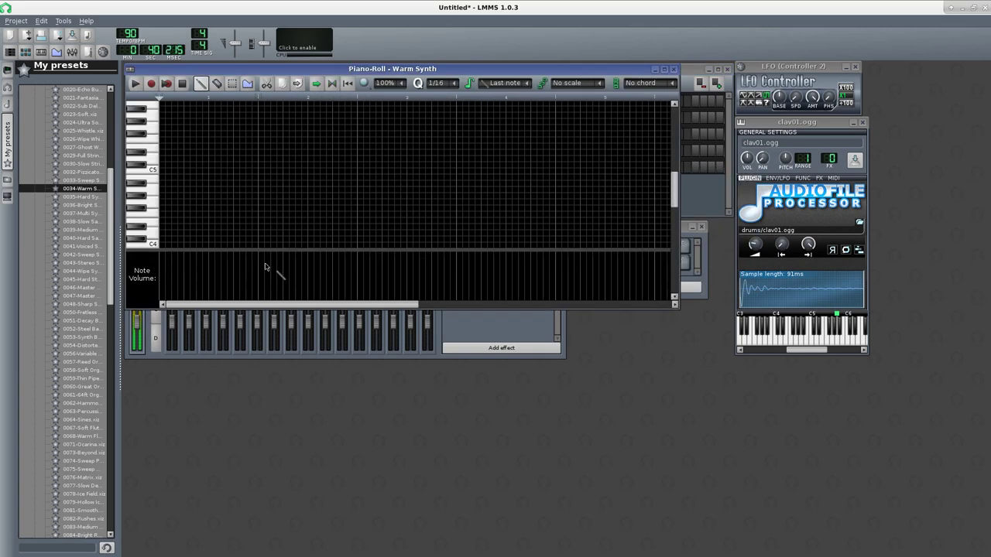
scroll(166, 221, down, 2)
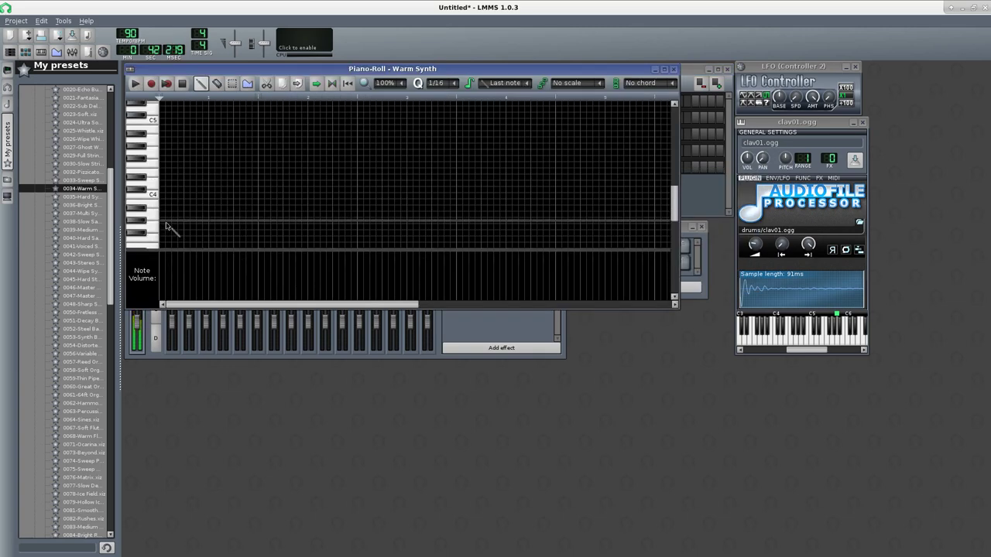
click(163, 197)
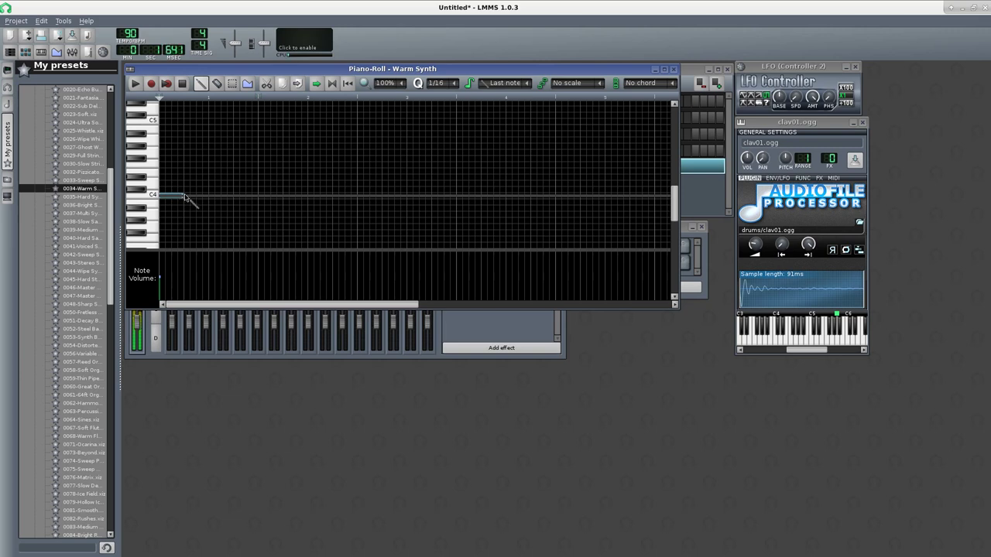
drag(173, 198, 184, 227)
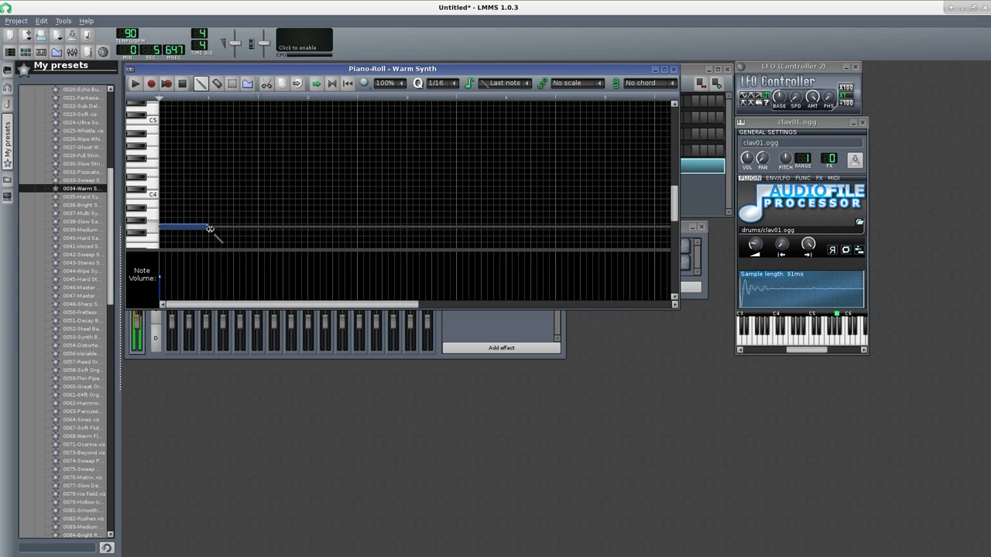
click(212, 184)
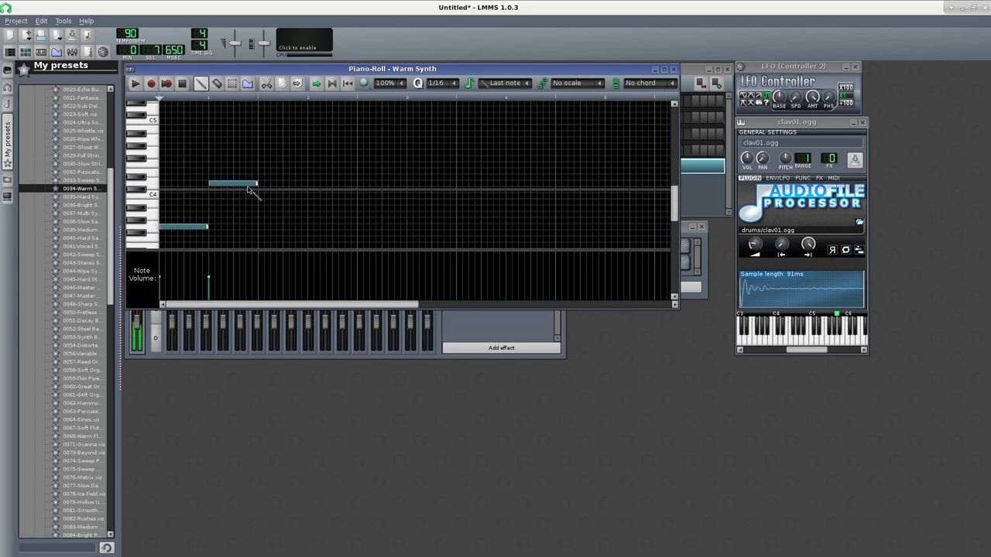
drag(258, 185, 234, 185)
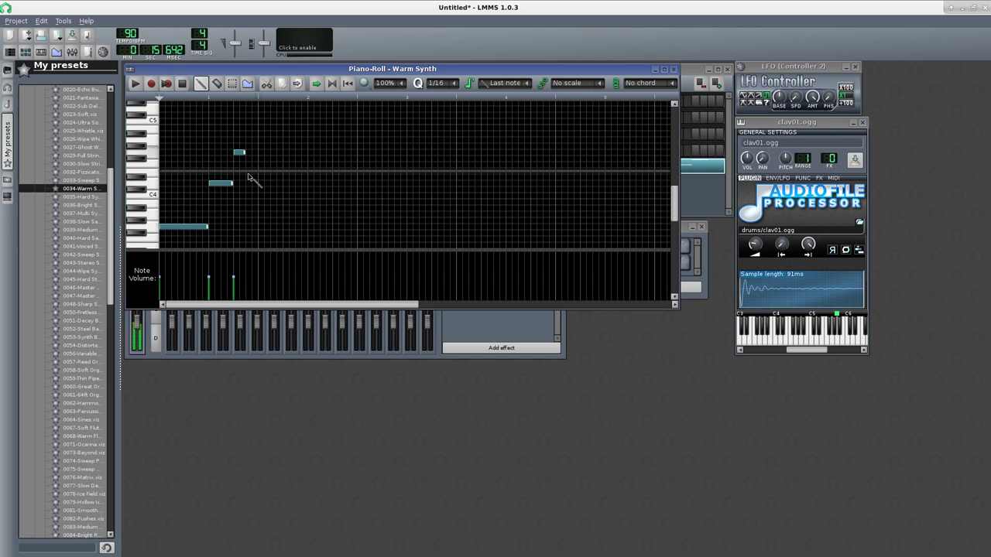
click(263, 178)
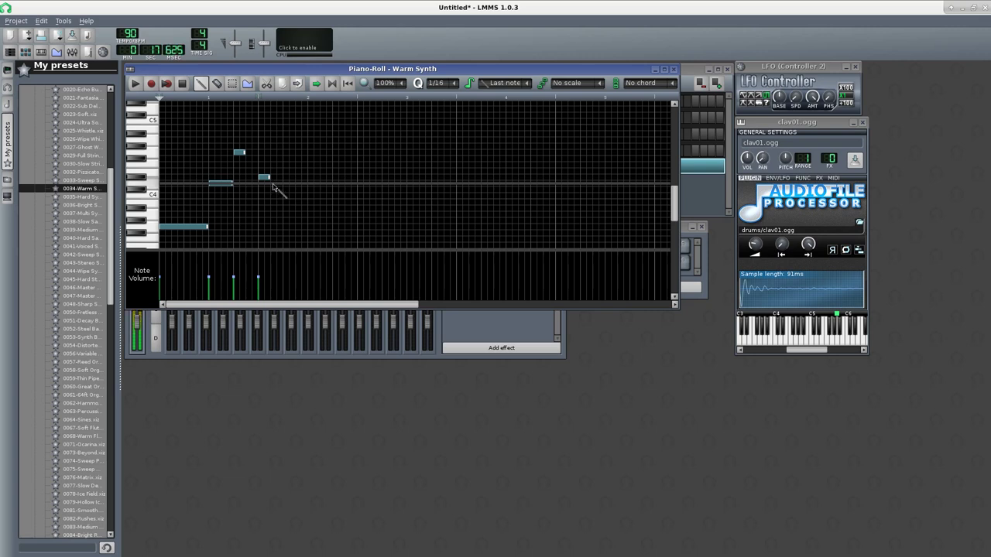
click(273, 184)
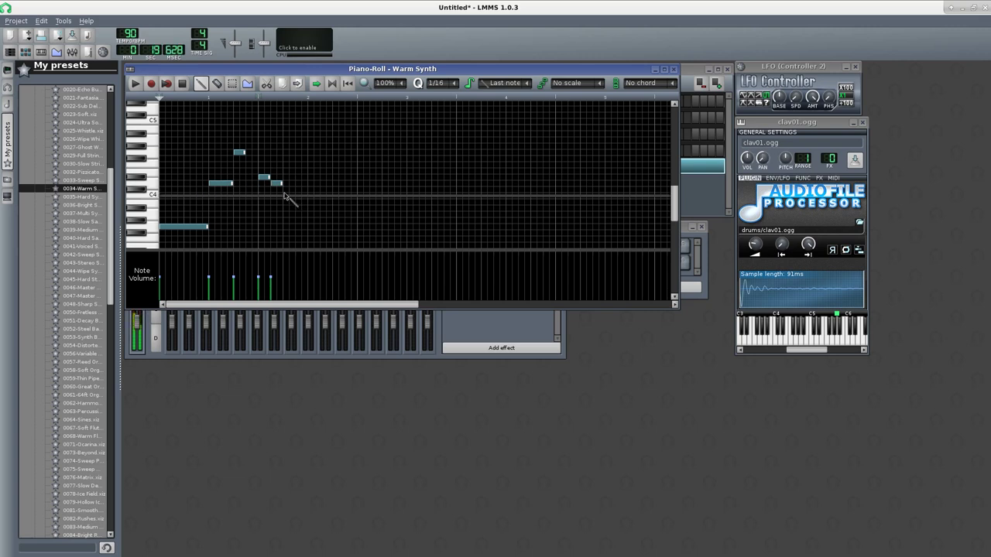
drag(264, 179, 220, 195)
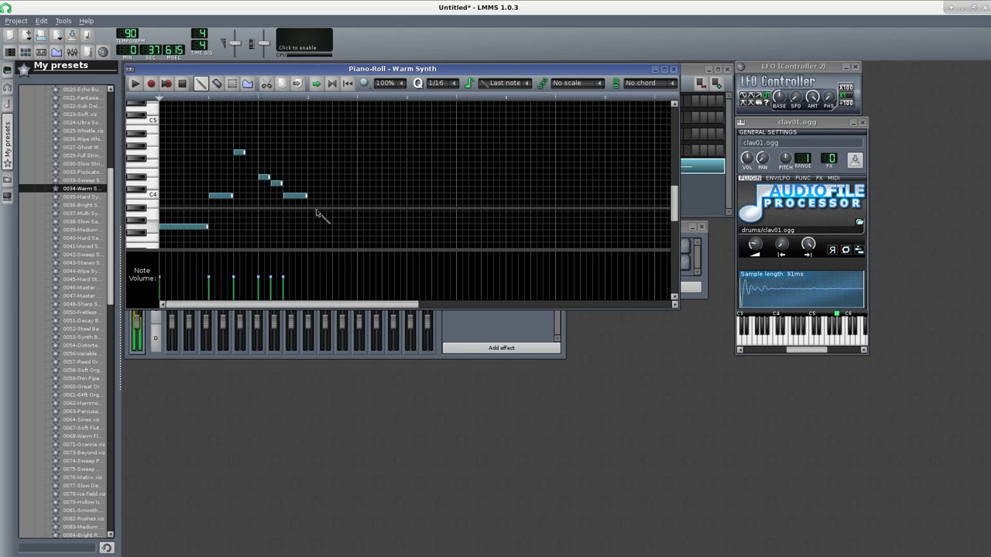
Step: Create Beat/Bassline 4 and add the 0045 Hard Stereo Sweep Synth preset to it as a new track
drag(606, 70, 624, 266)
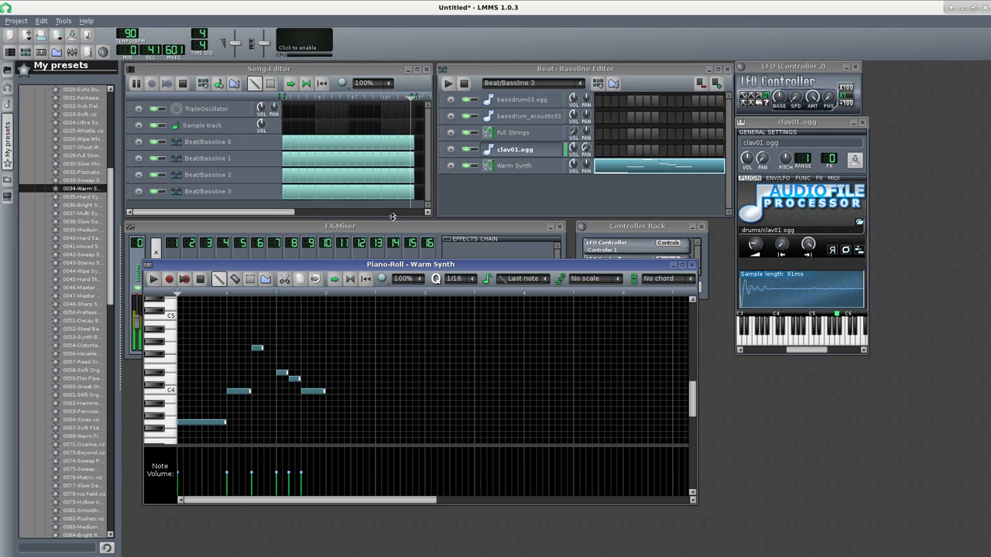
drag(393, 216, 393, 279)
click(597, 83)
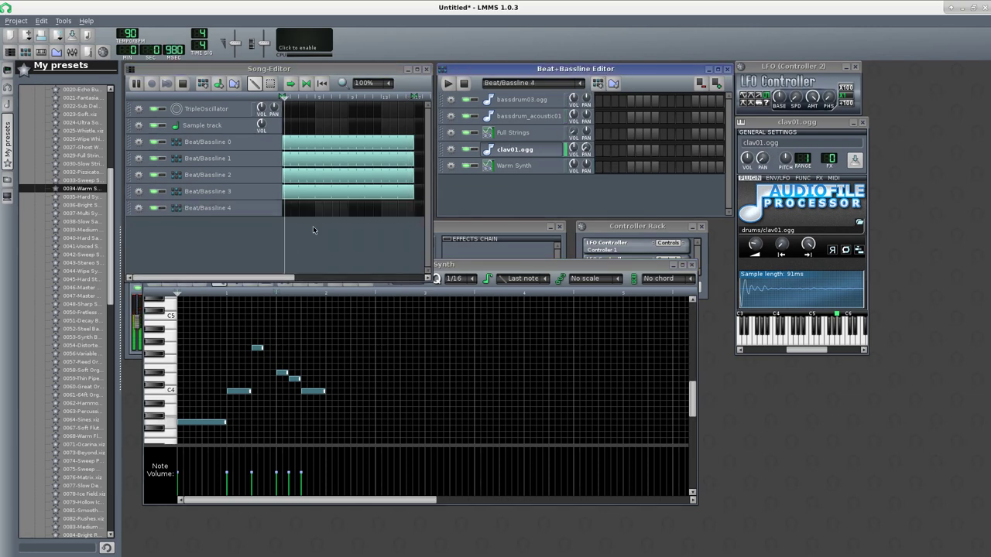
click(91, 278)
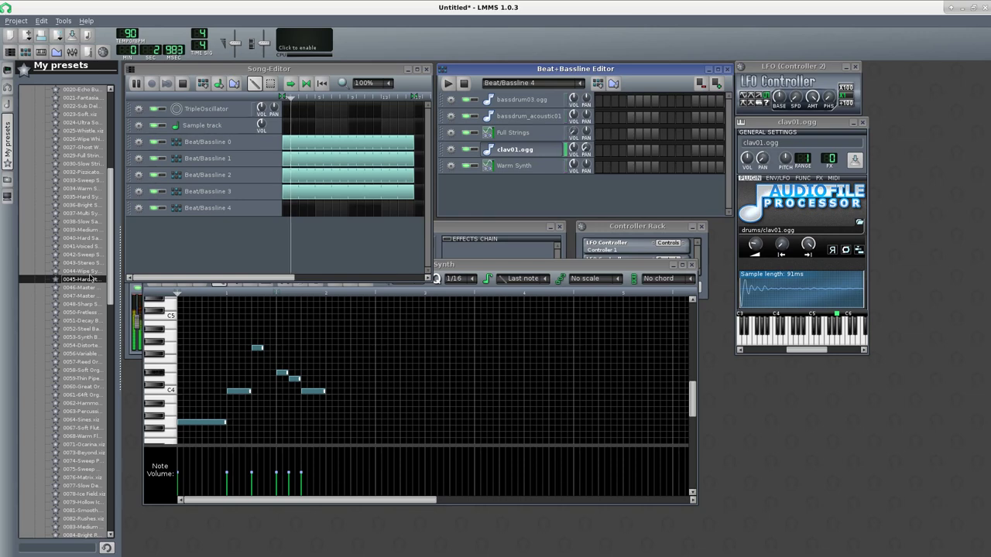
drag(92, 279, 495, 198)
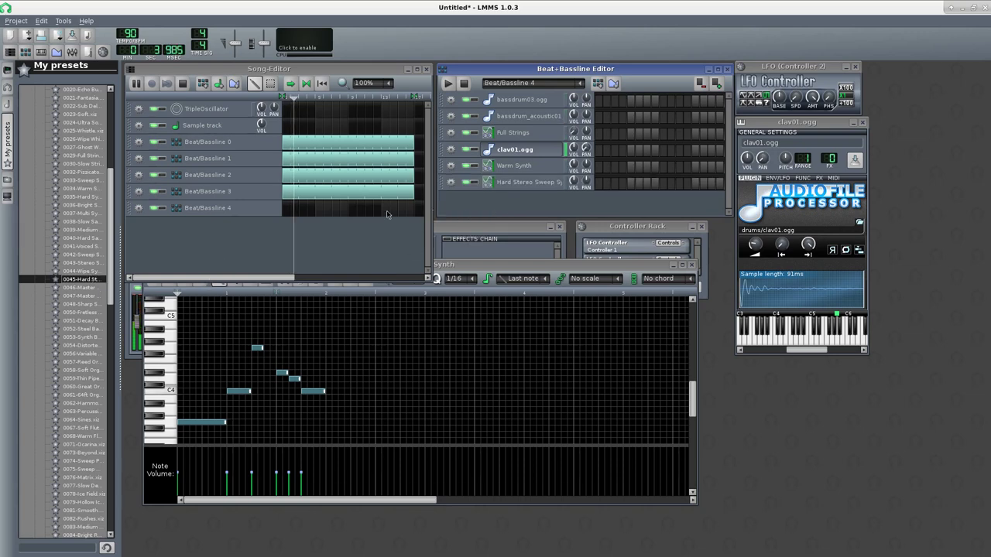
Step: Copy the Warm Synth pattern from Beat/Bassline 3 to Hard Stereo Sweep Synth in Beat/Bassline 4, and extend Beat/Bassline 4 across 16 bars
click(581, 83)
click(511, 132)
right_click(629, 166)
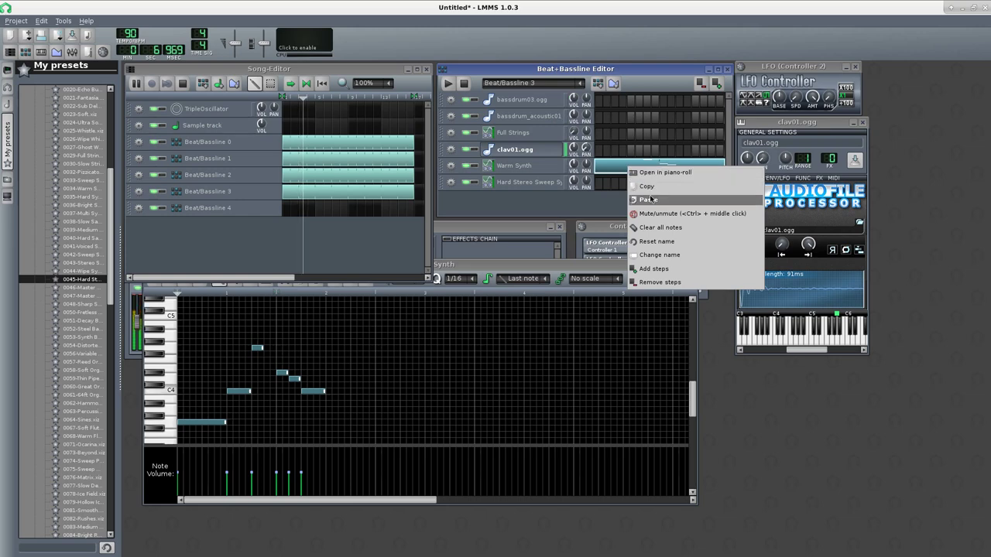
click(647, 199)
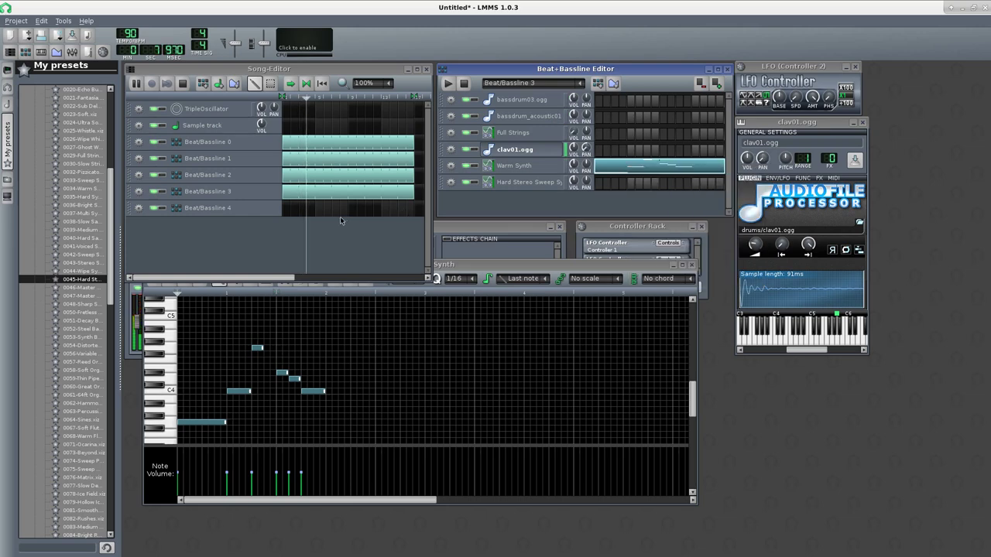
click(596, 83)
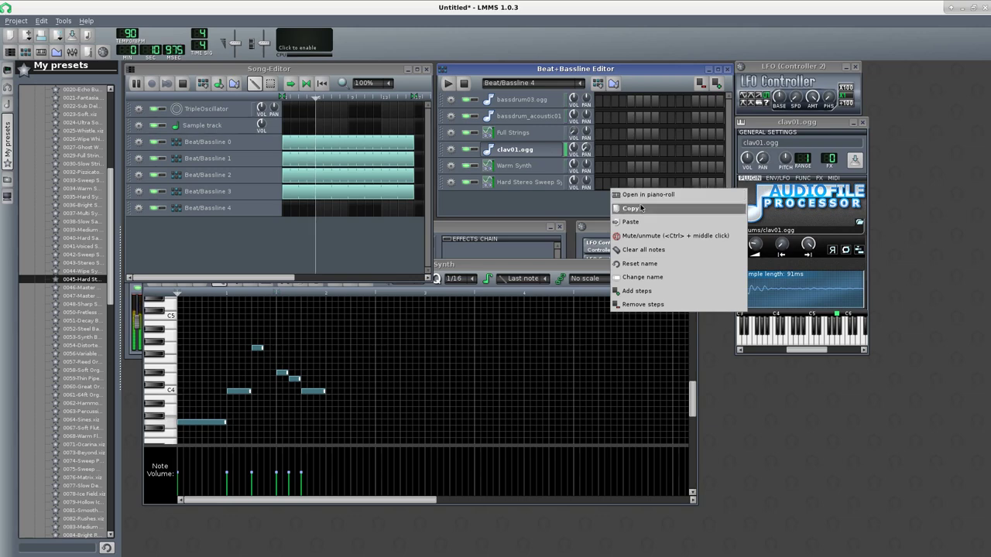
click(630, 221)
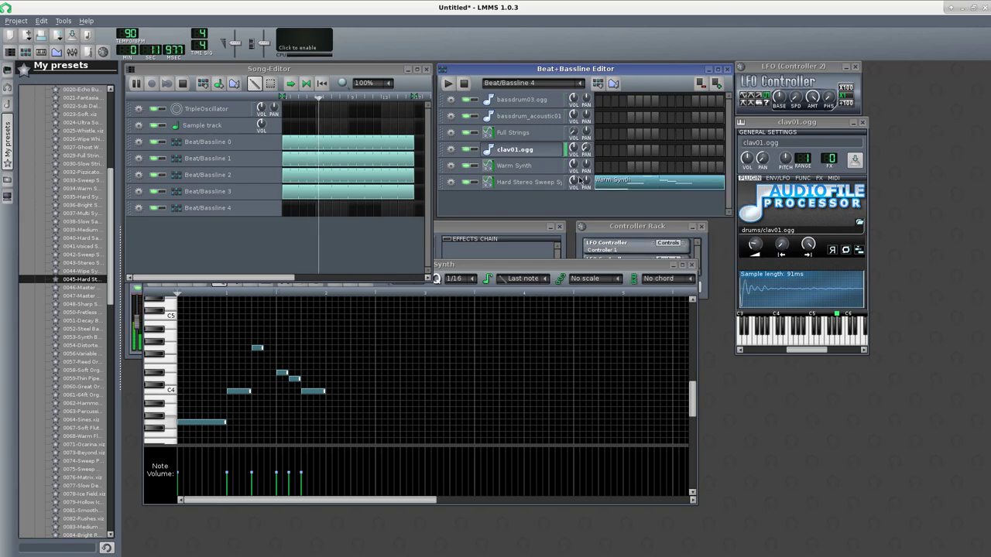
click(294, 208)
drag(296, 207, 336, 206)
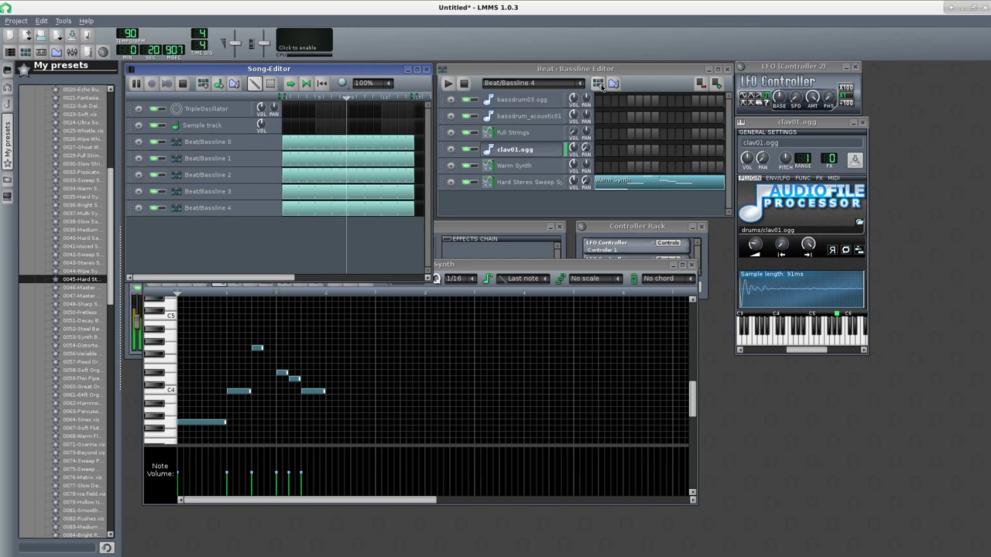
Step: Clone the Hard Stereo Sweep Synth track and open the instrument settings of the copy
click(449, 185)
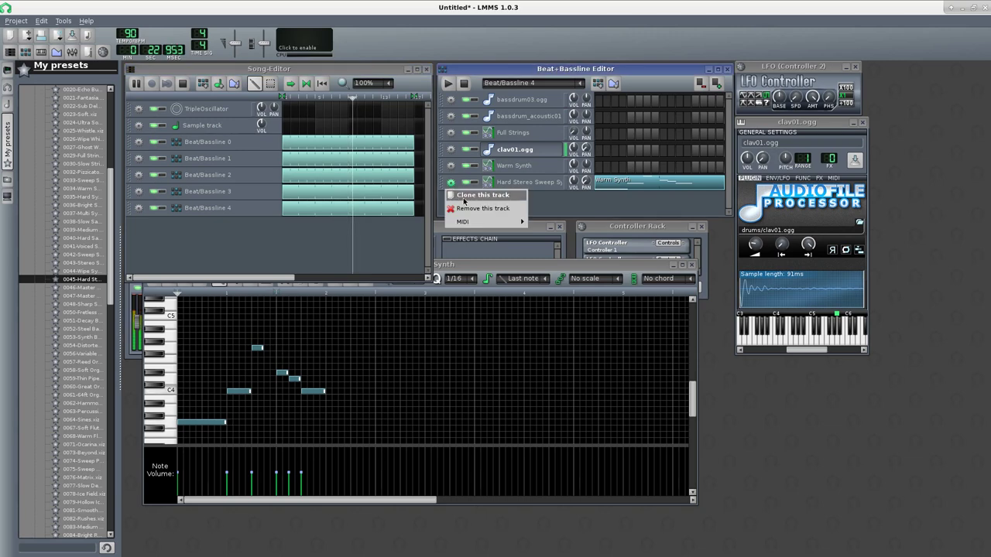
click(464, 197)
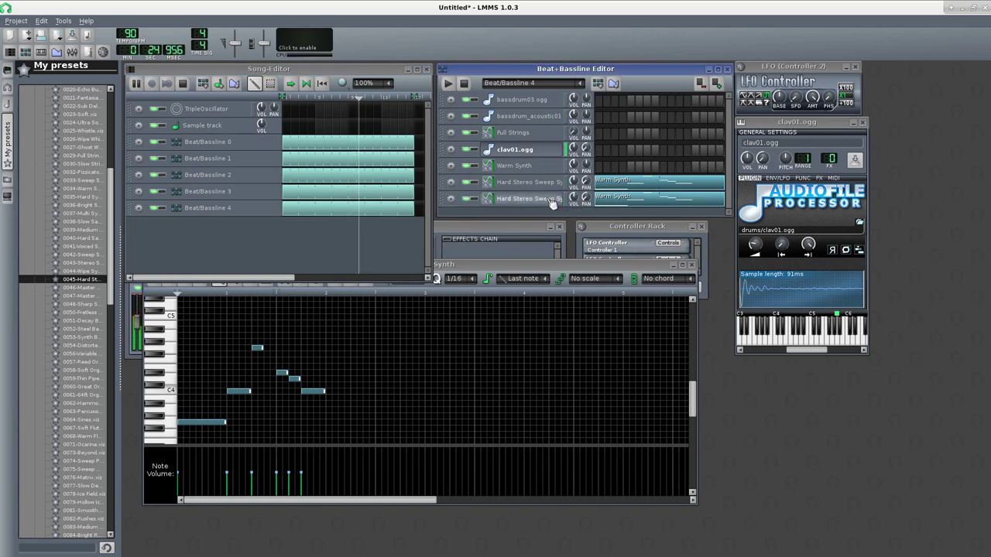
click(552, 200)
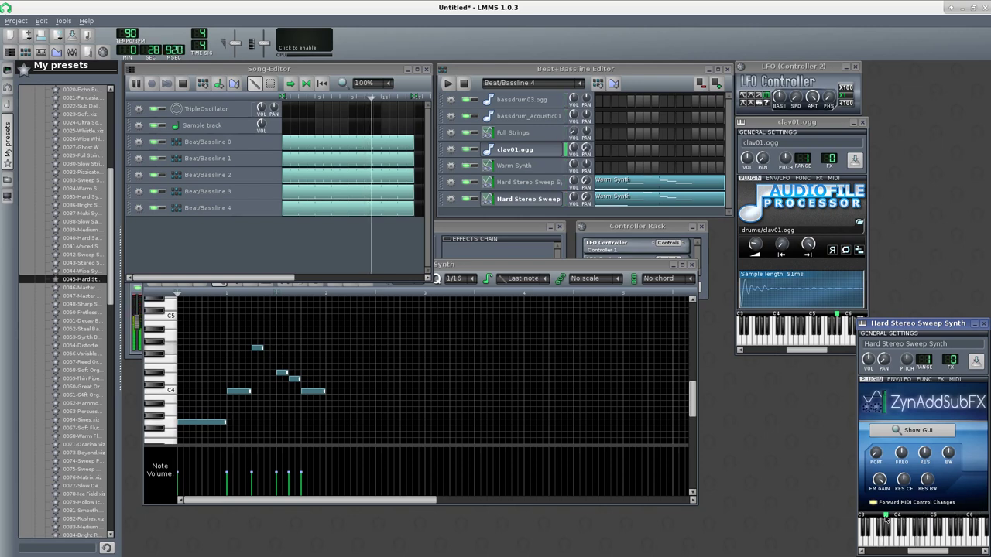
Step: Enlarge the Beat+Bassline Editor downward, then create Beat/Bassline 5 and extend it across 16 bars in the song
click(620, 199)
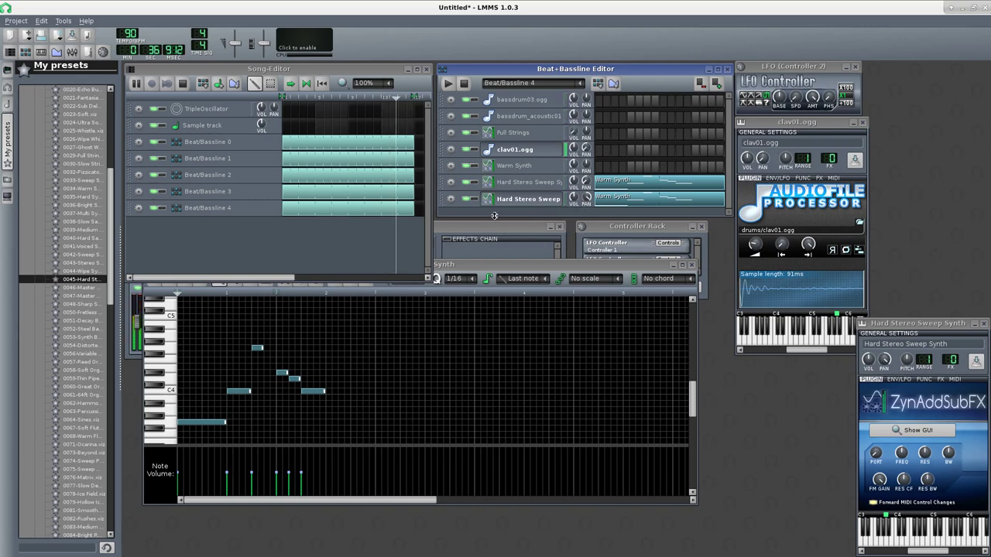
drag(493, 216, 479, 286)
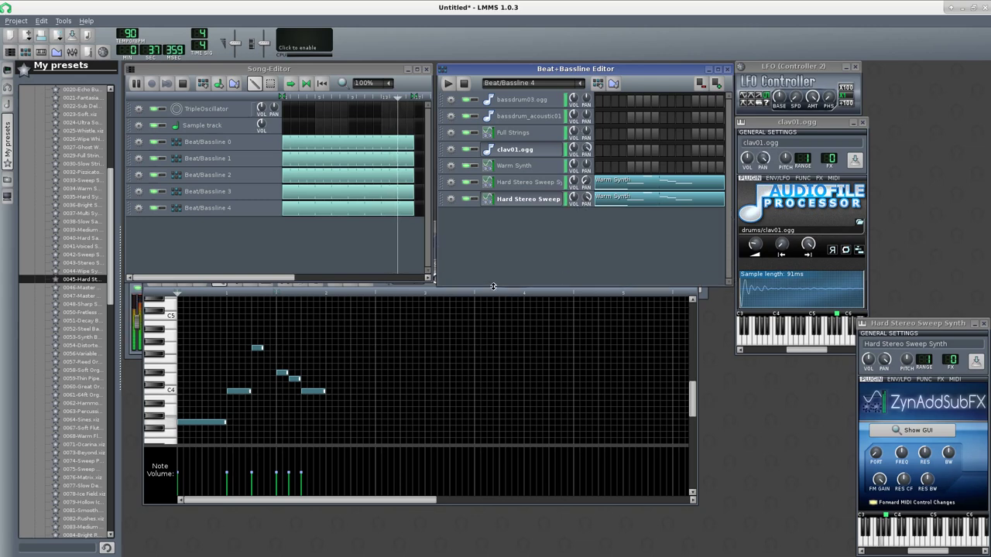
click(598, 83)
click(288, 228)
drag(289, 227, 413, 227)
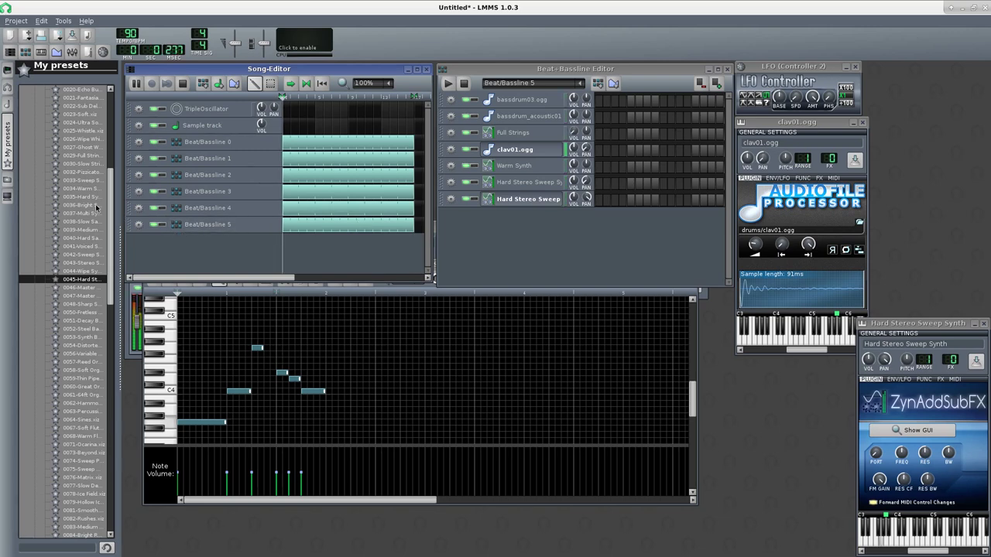
Step: Audition the 0024 and 0020 presets in the Collection folder as candidates for the new beat/bassline
click(91, 123)
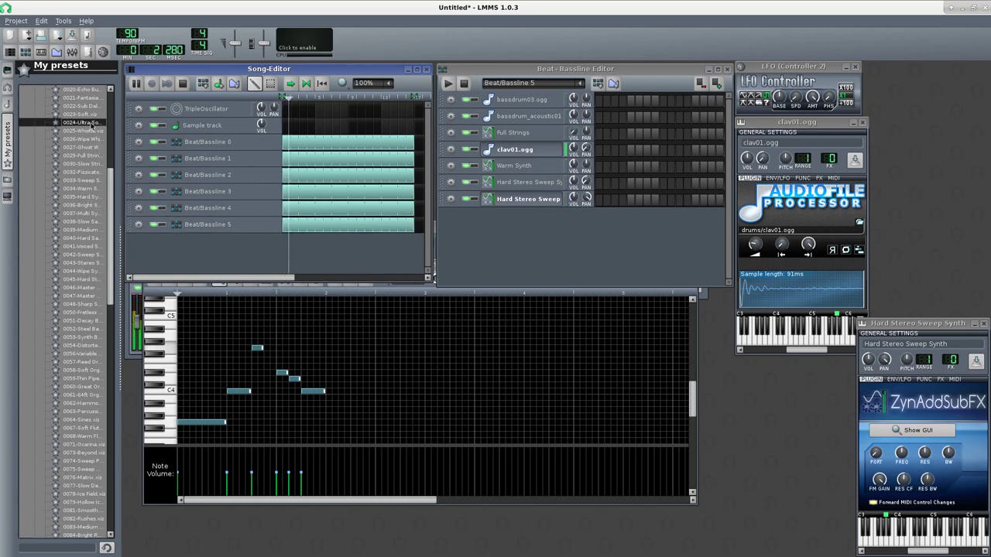
click(87, 90)
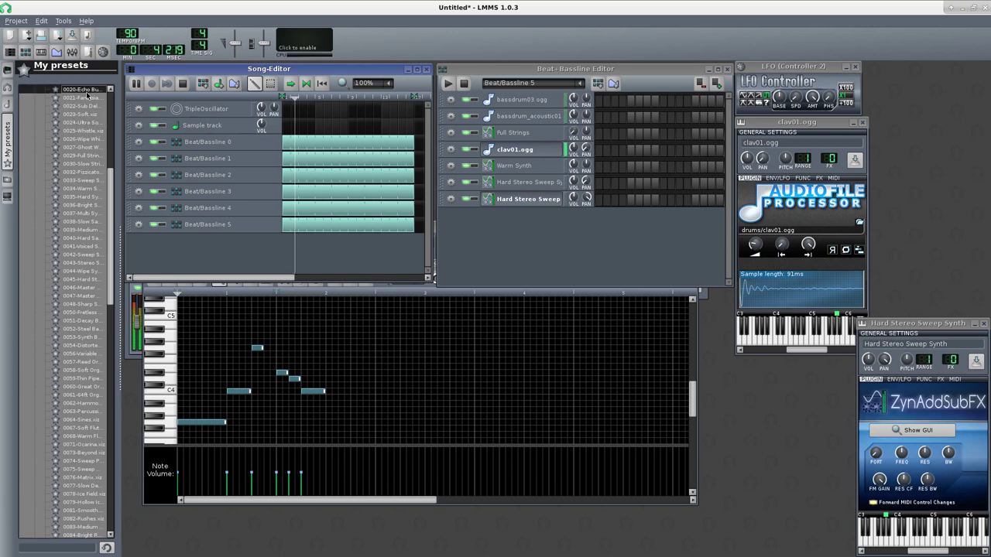
scroll(51, 103, up, 7)
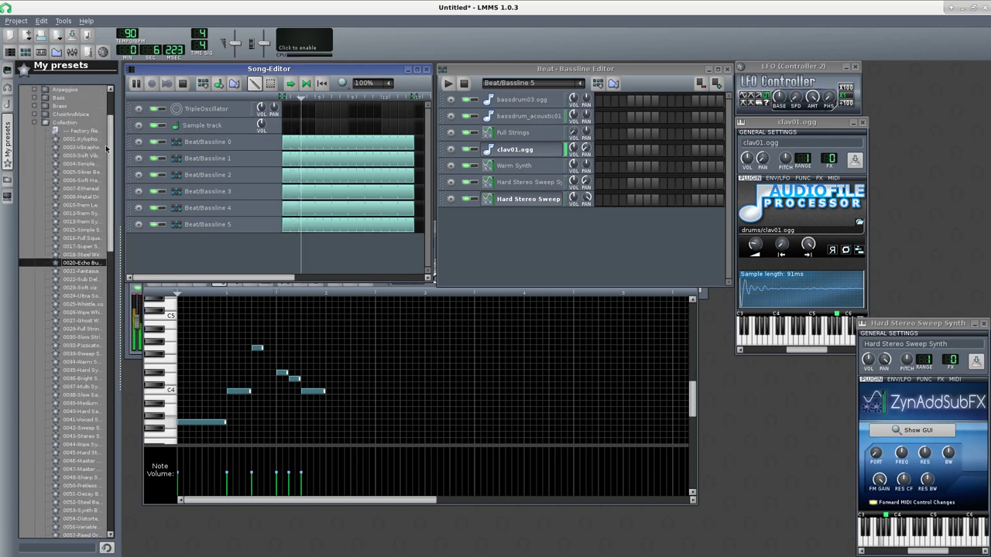
Step: Add the bass_acid01.ogg sample from the basses folder as a new track in Beat/Bassline 5
click(7, 103)
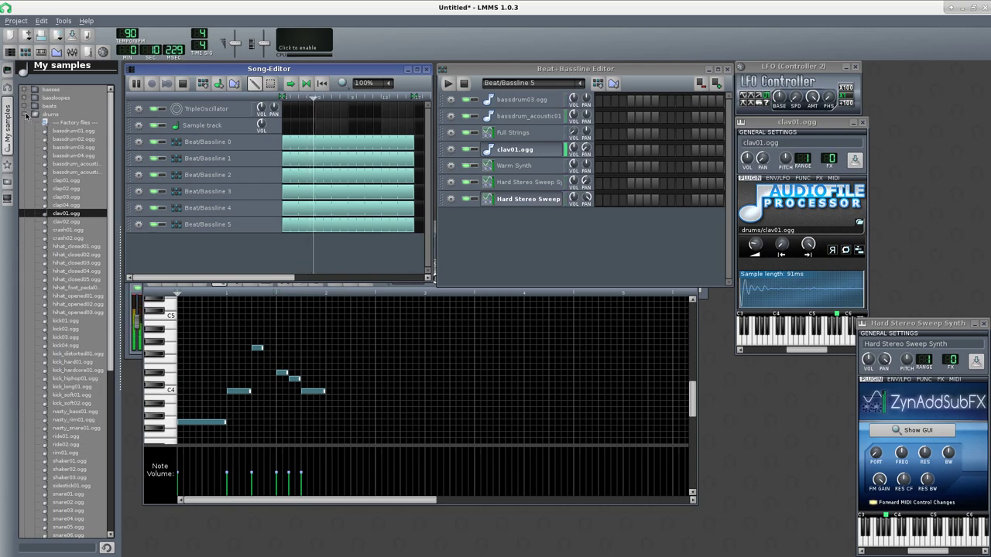
click(26, 114)
click(25, 89)
click(62, 114)
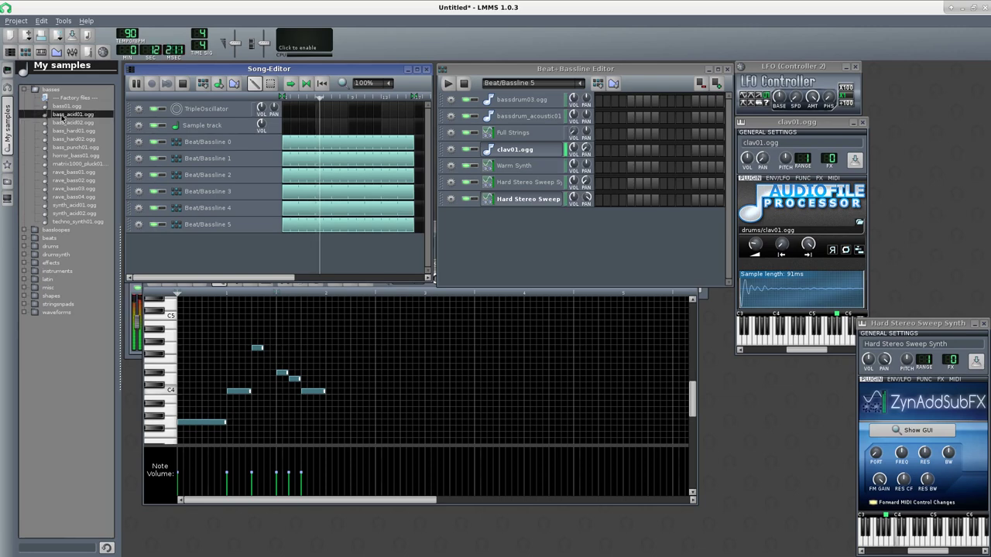
drag(62, 114, 585, 230)
Step: Program bass_acid01.ogg hits on steps 1, 5, 17, 21 and 23 of the 32-step Beat/Bassline 5 pattern
click(599, 218)
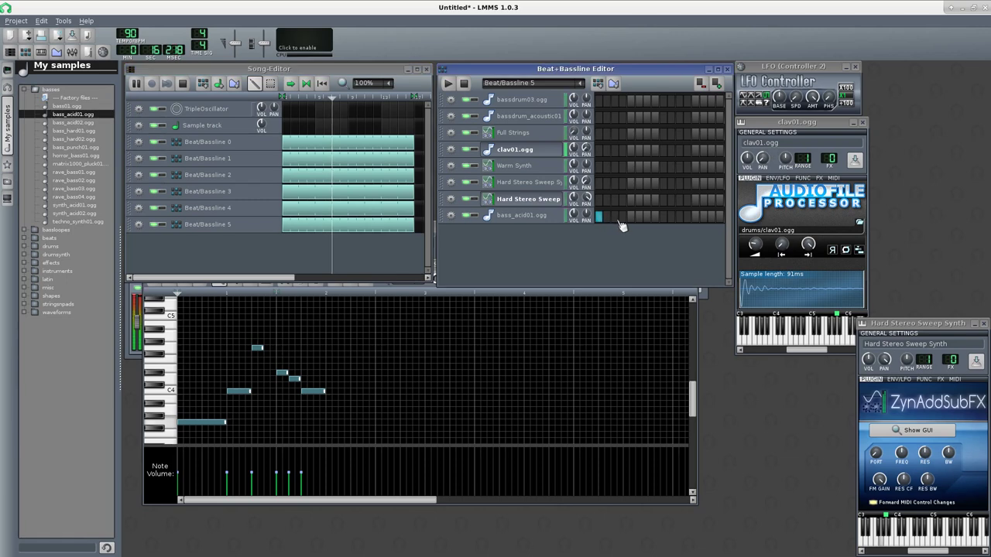
click(631, 218)
click(647, 217)
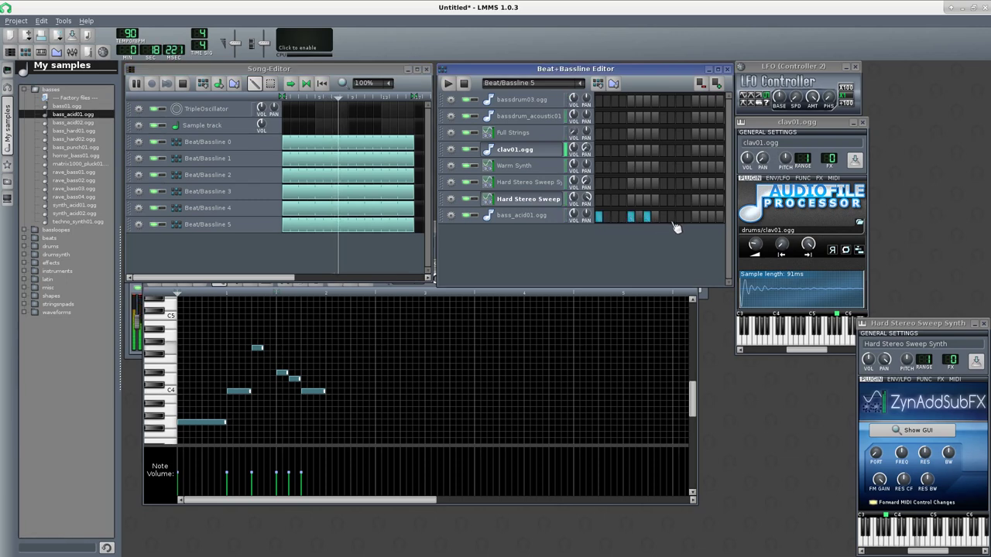
click(717, 69)
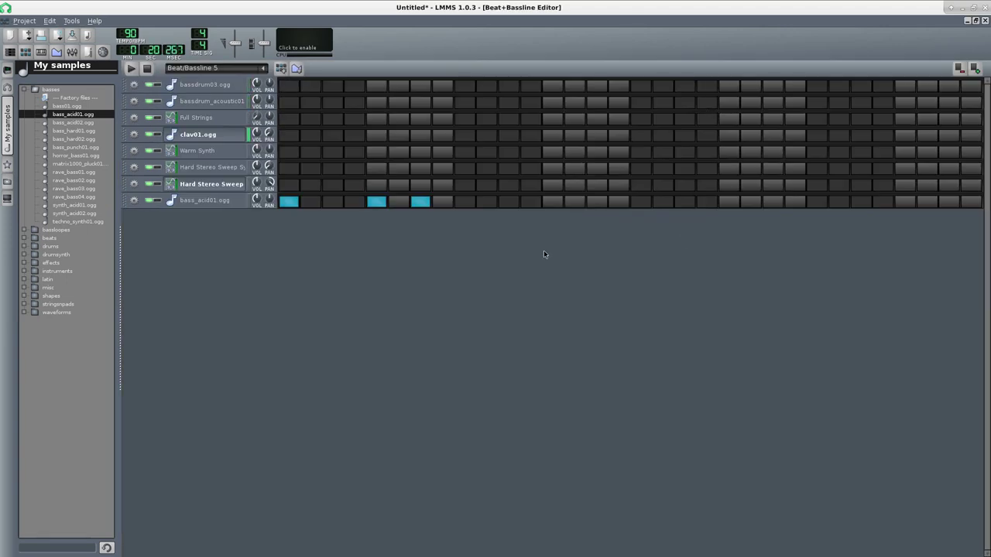
click(641, 203)
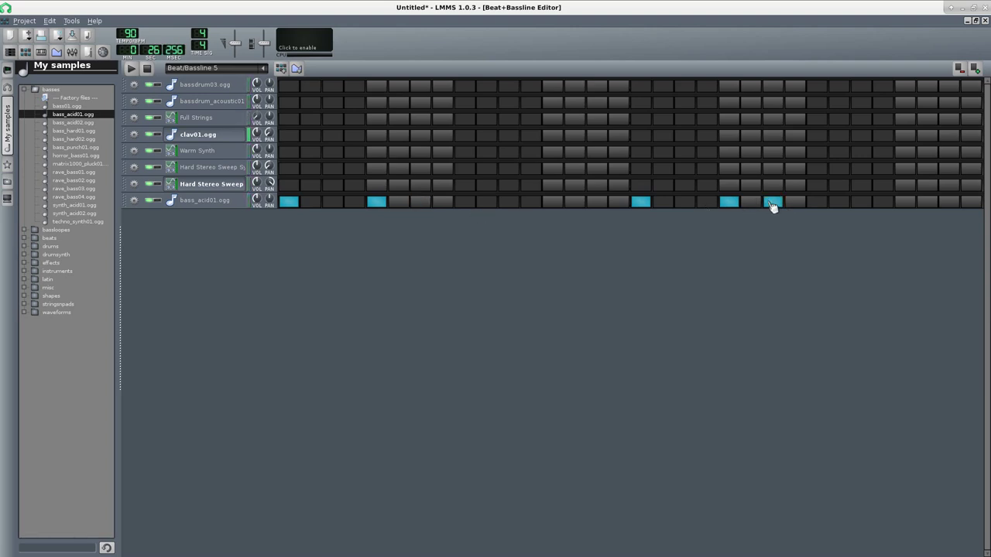
click(975, 21)
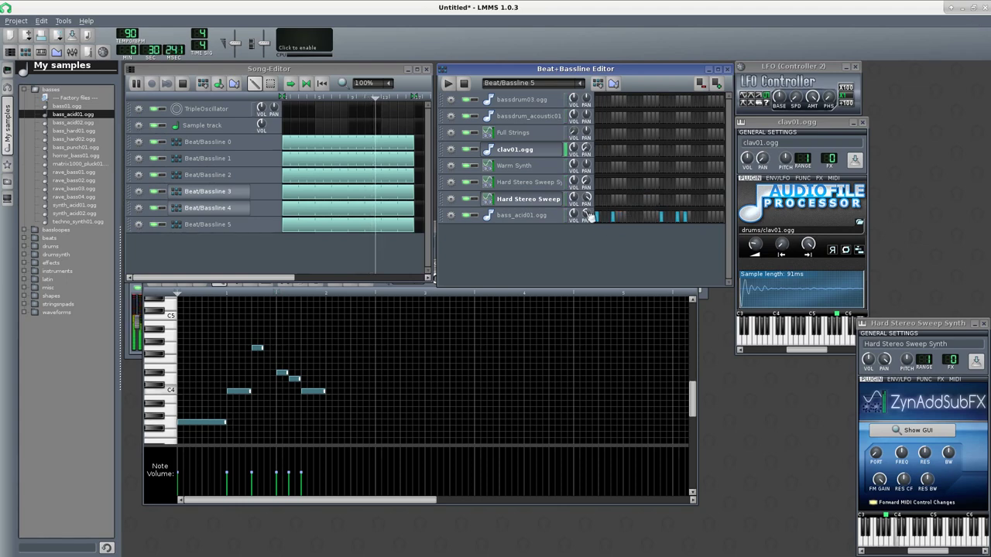
Step: Open the bass_acid01.ogg instrument settings and set its base note to A5
click(531, 216)
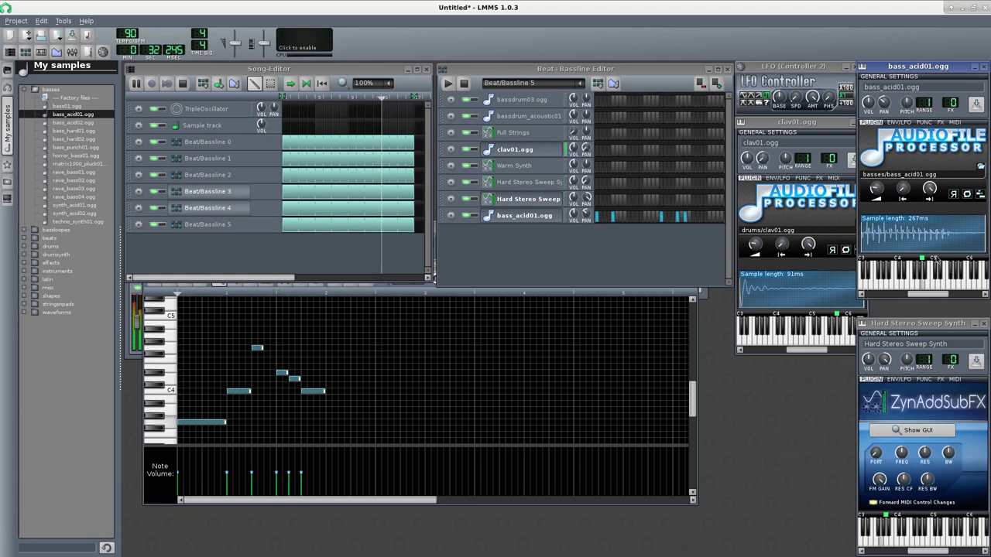
click(959, 260)
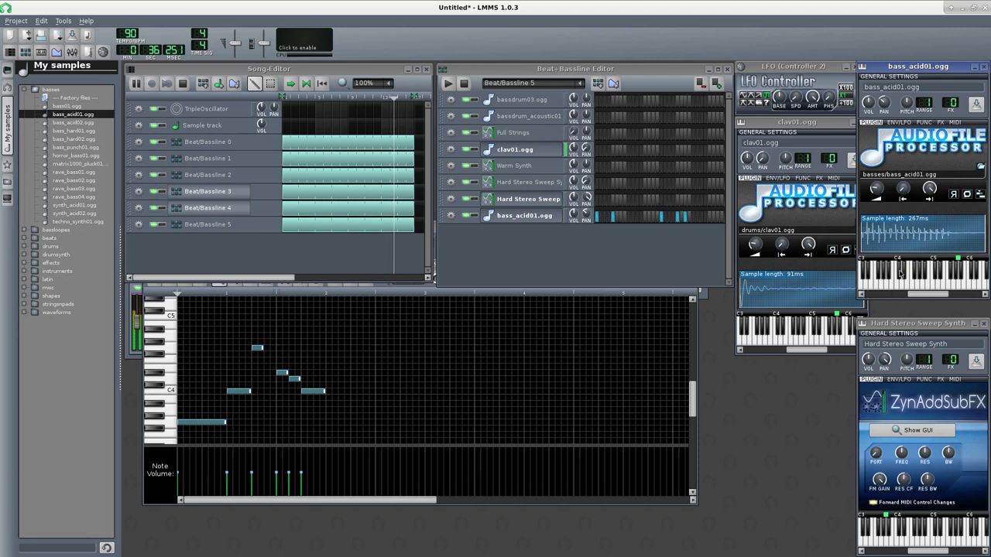
click(877, 110)
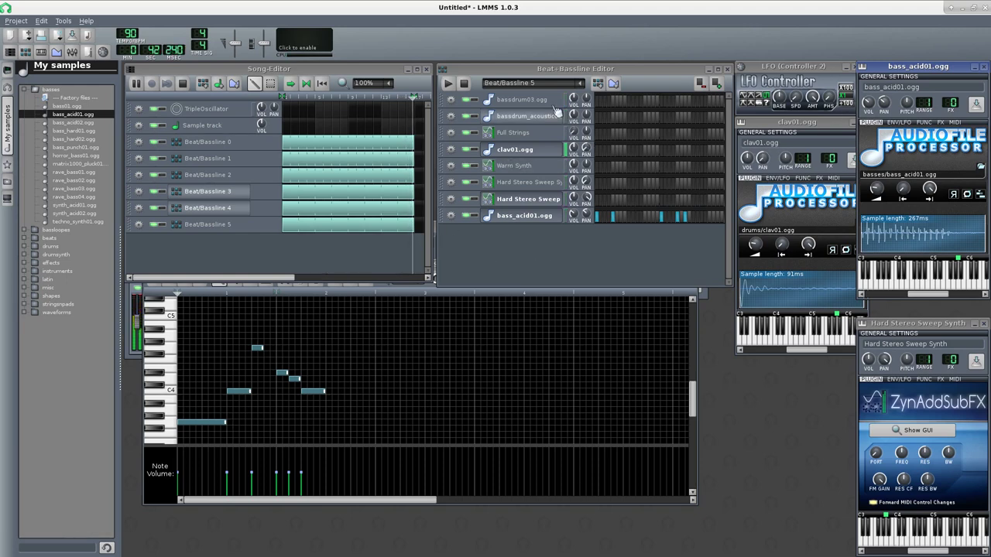
Step: Create Beat/Bassline 6 across 16 bars and add the rave_bass04.ogg sample to it as a new track
click(598, 83)
click(286, 247)
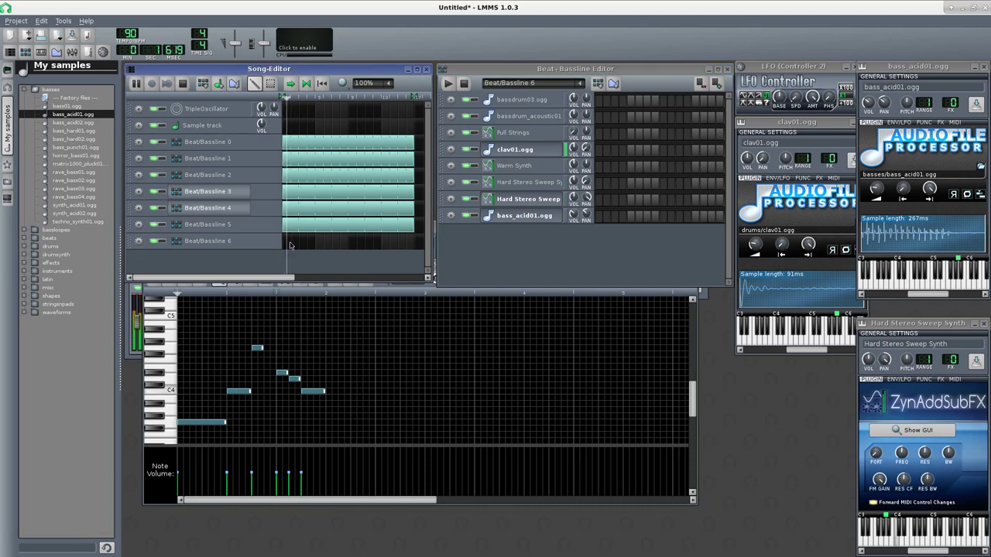
drag(289, 246, 403, 242)
click(66, 198)
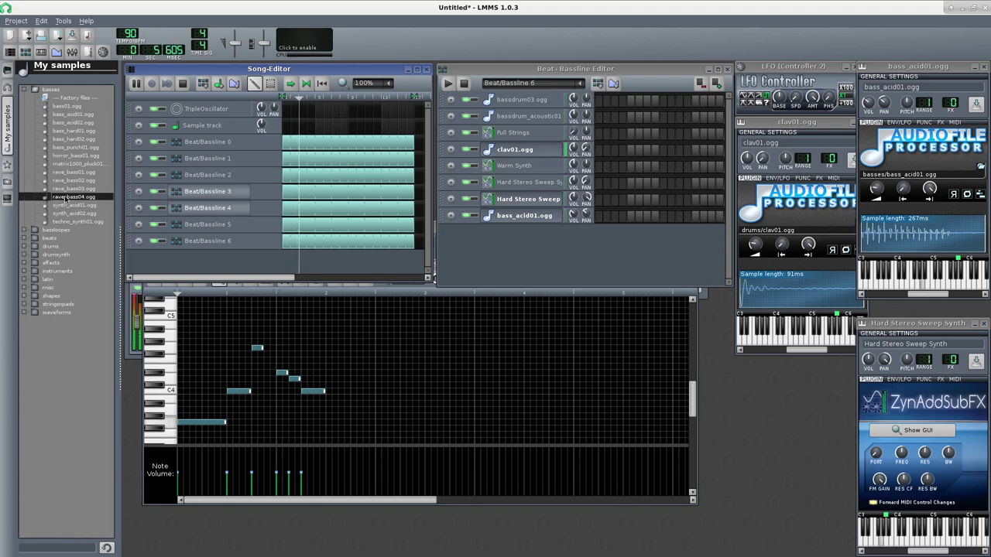
drag(77, 202, 545, 250)
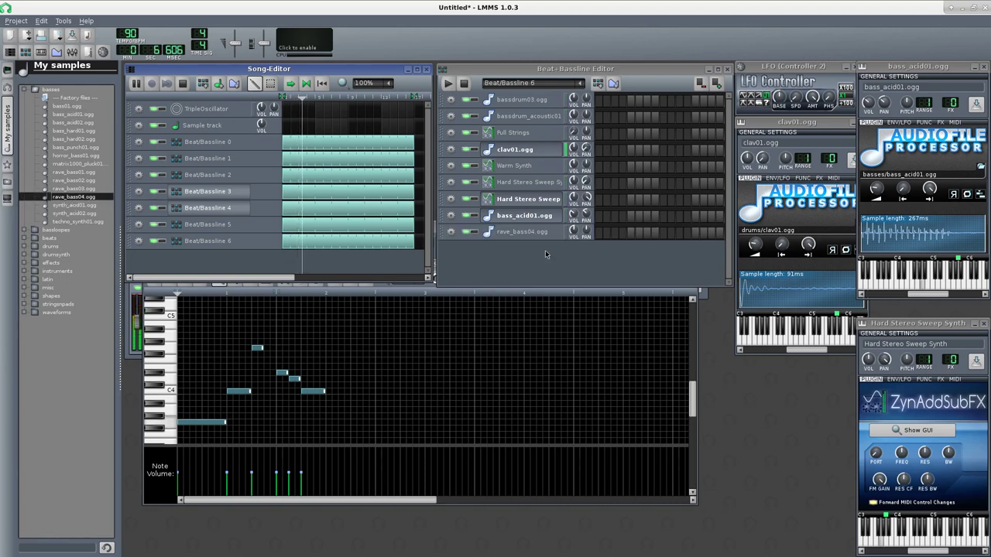
Step: Program rave_bass04.ogg hits on steps 1, 5, 7 and 11 of Beat/Bassline 6, and pan the track to the right
click(600, 233)
click(642, 235)
click(632, 234)
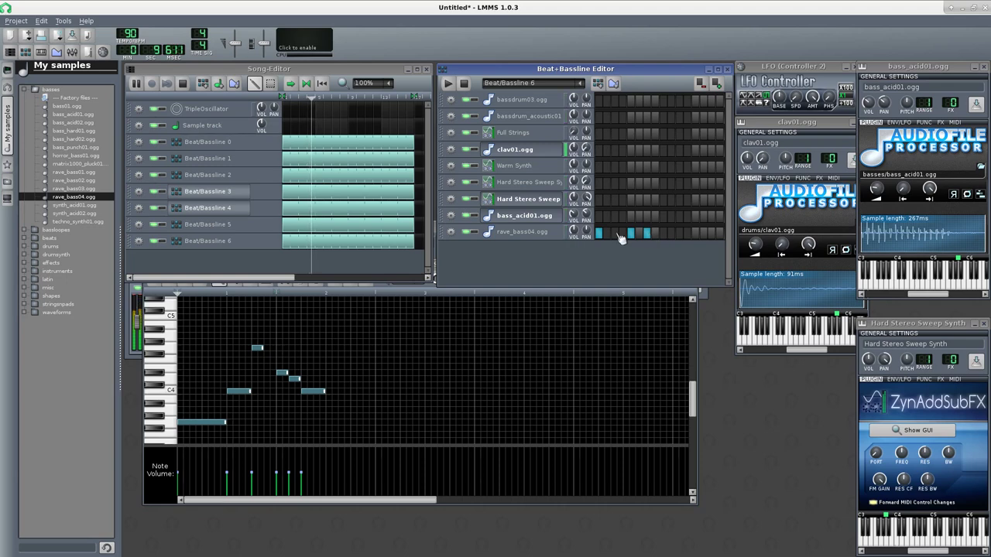
click(678, 234)
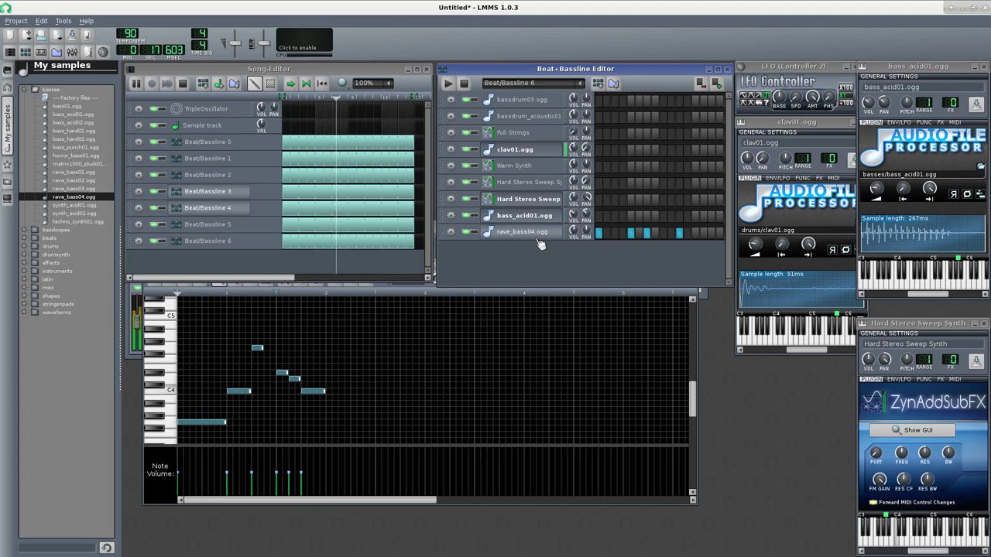
drag(586, 229, 586, 214)
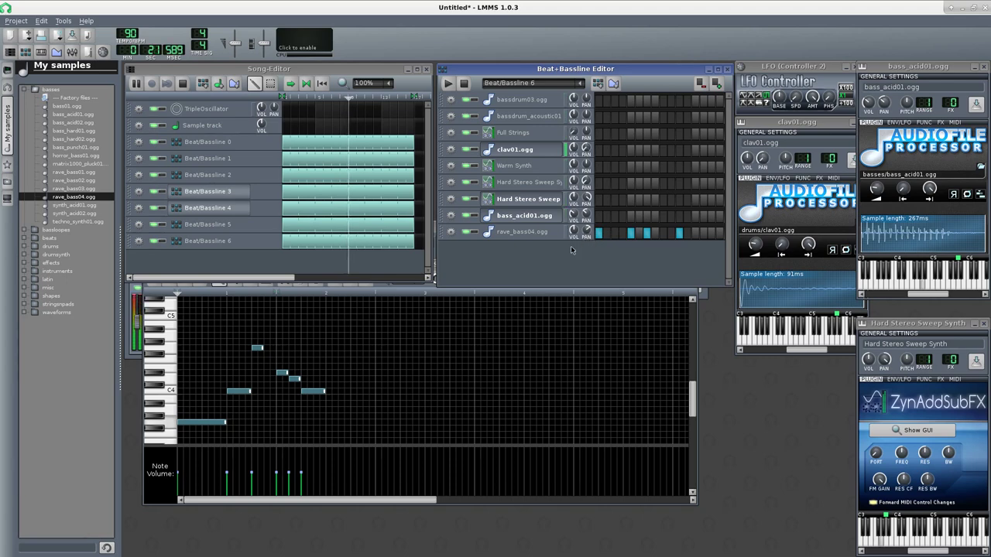
Step: Create Beat/Bassline 7 across 16 bars and open its rave_bass04.ogg pattern in the piano roll
click(598, 83)
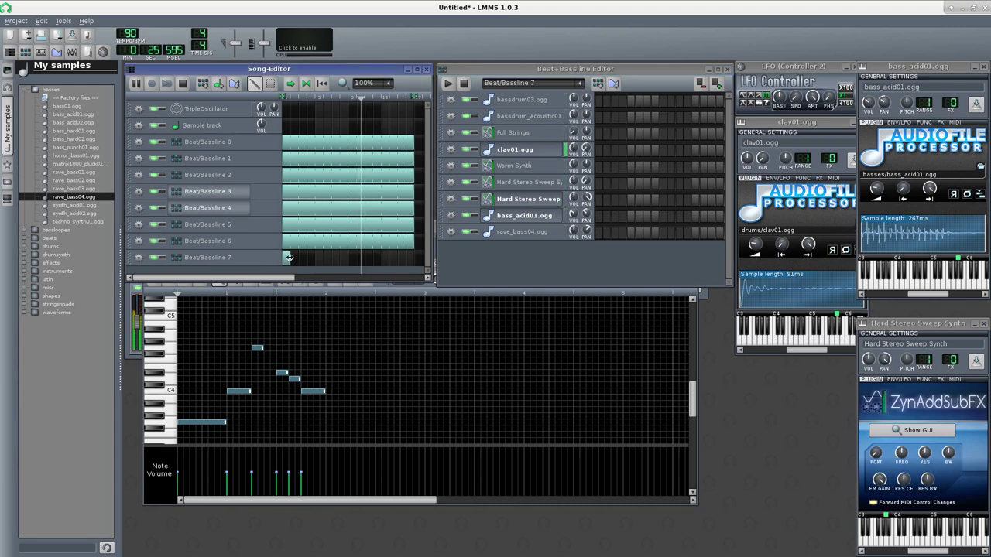
mouse_move(413, 258)
mouse_down()
mouse_move(401, 259)
mouse_move(414, 259)
mouse_up()
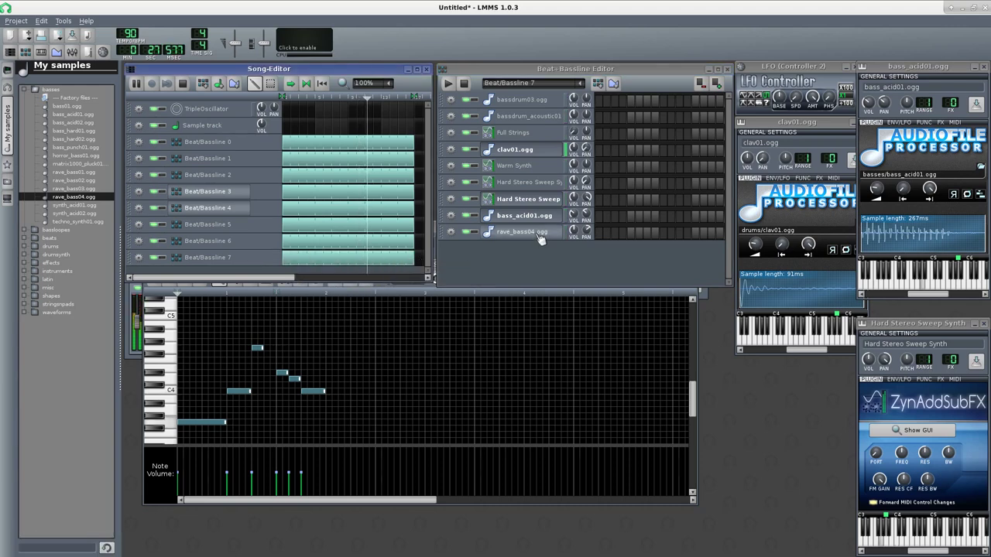
right_click(636, 231)
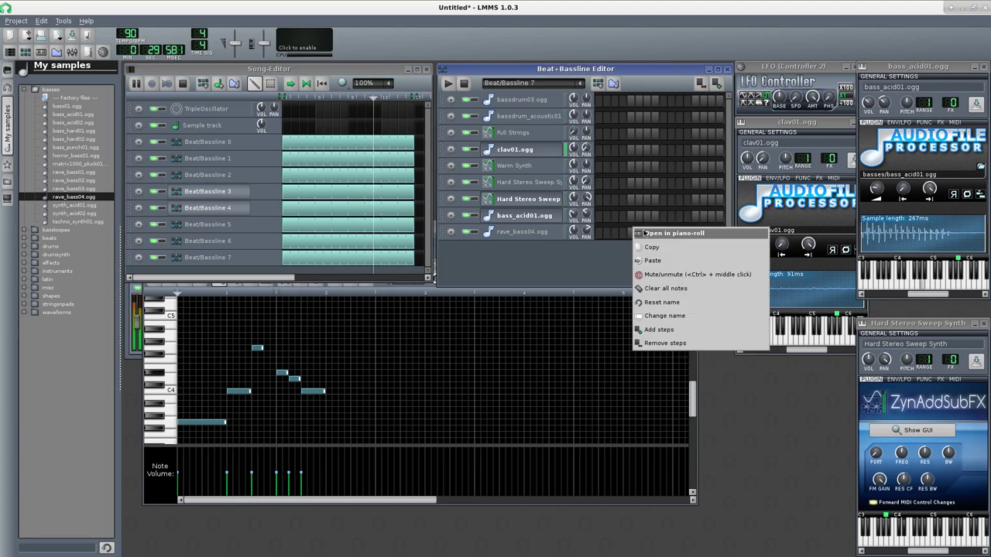
click(644, 233)
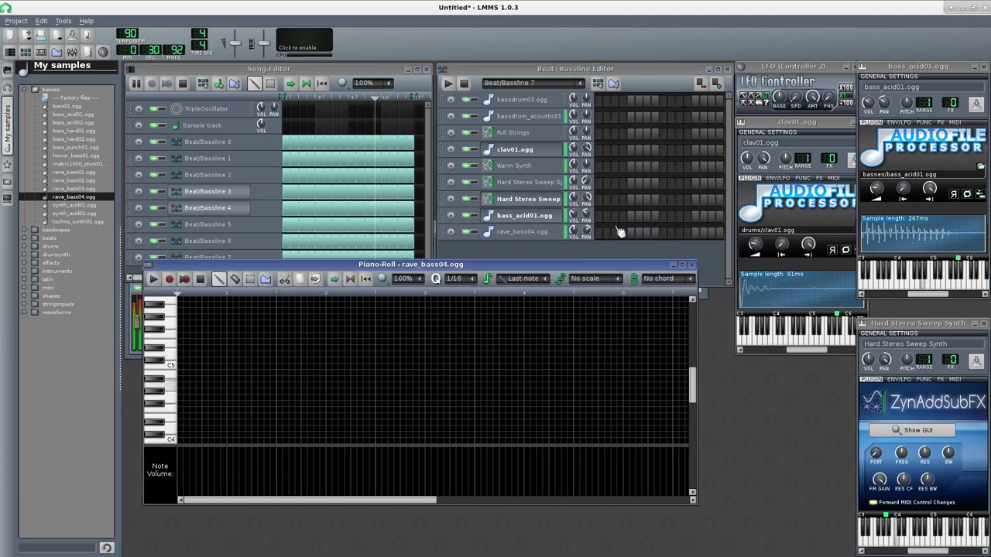
Step: Draw quarter notes for rave_bass04.ogg in Beat/Bassline 7: G5 at the start and D6 on sixteenth steps 3, 11 and 15
click(186, 321)
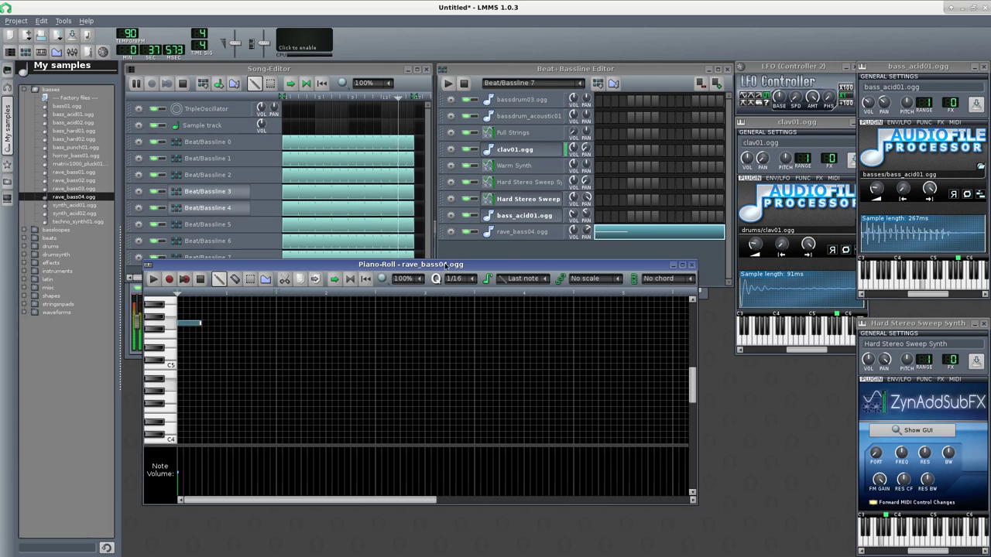
drag(445, 265, 457, 288)
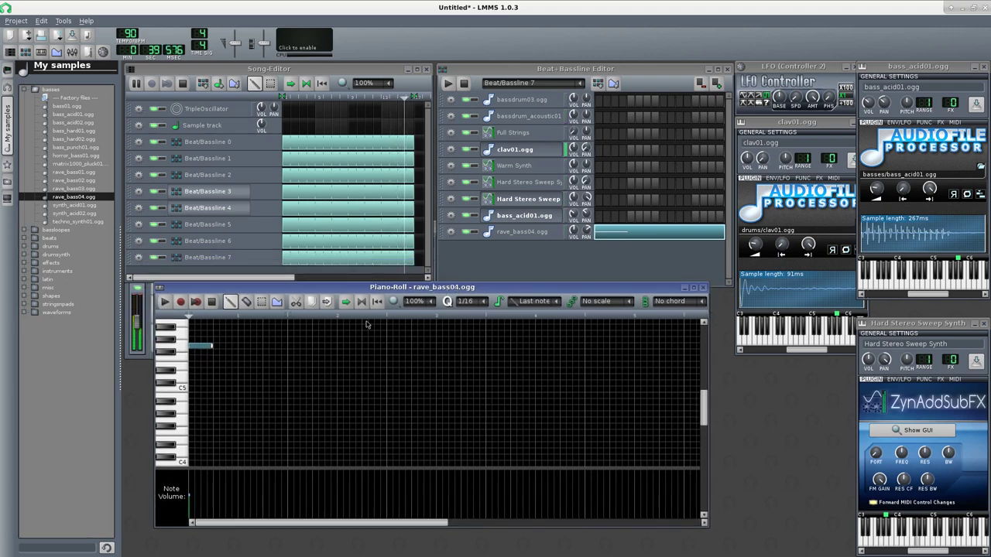
scroll(225, 353, up, 3)
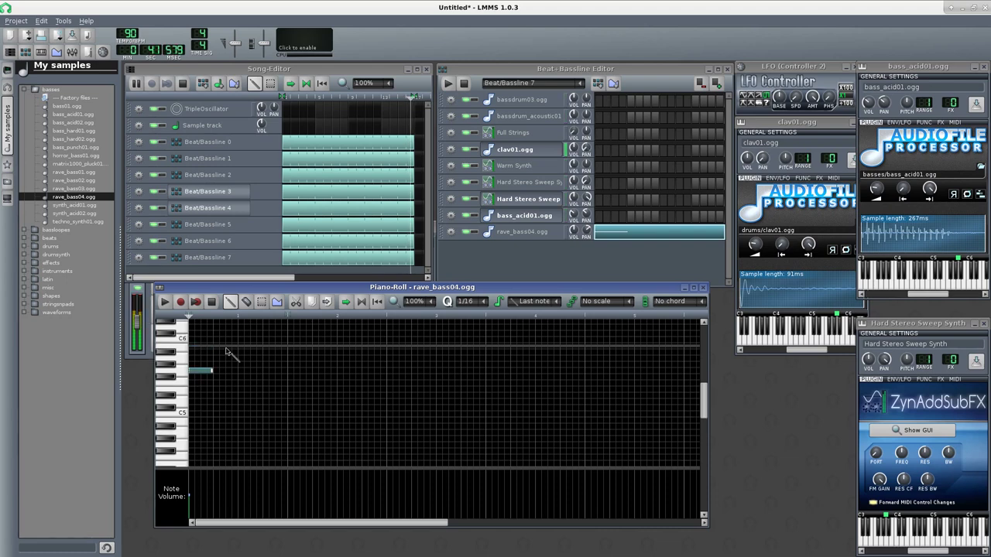
click(218, 328)
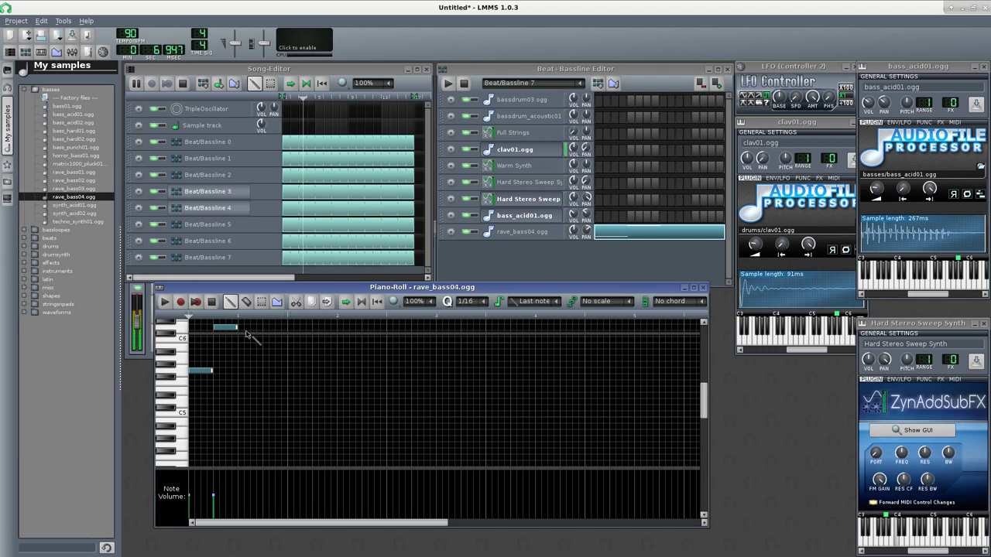
drag(227, 326, 214, 328)
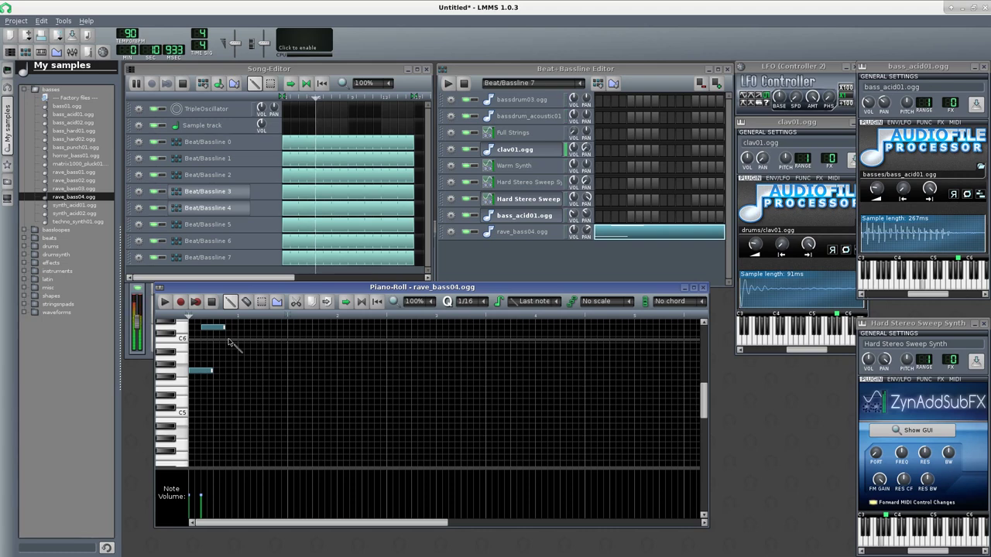
click(254, 328)
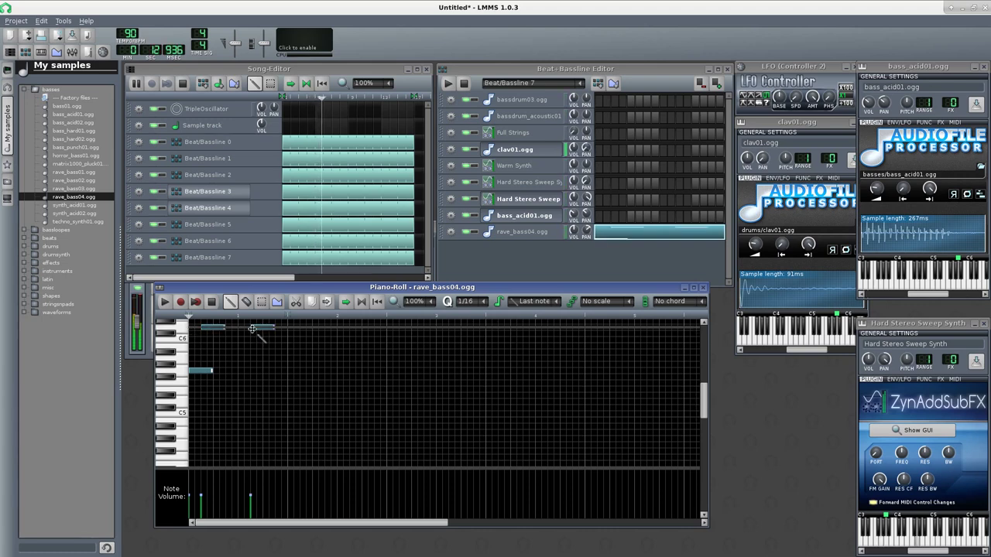
click(293, 329)
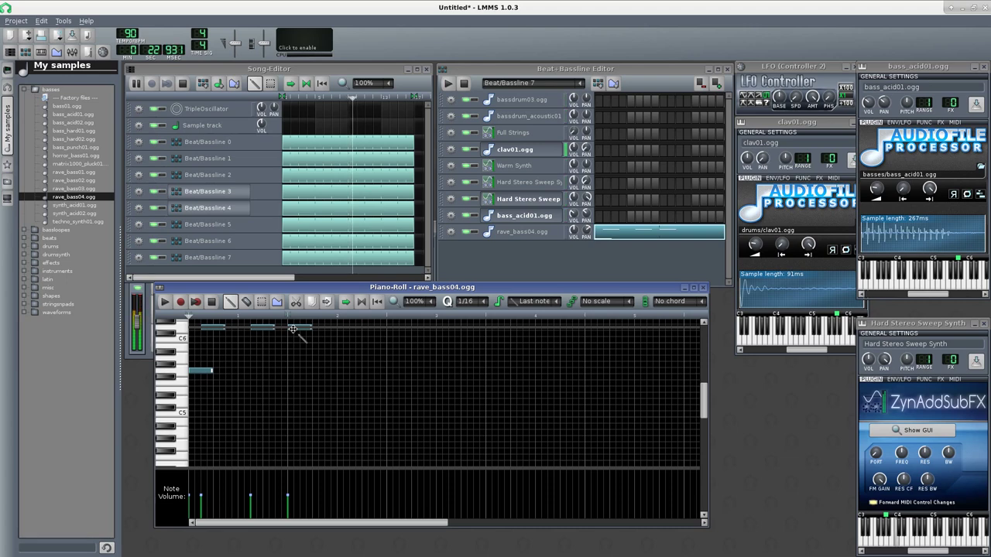
drag(292, 329, 279, 329)
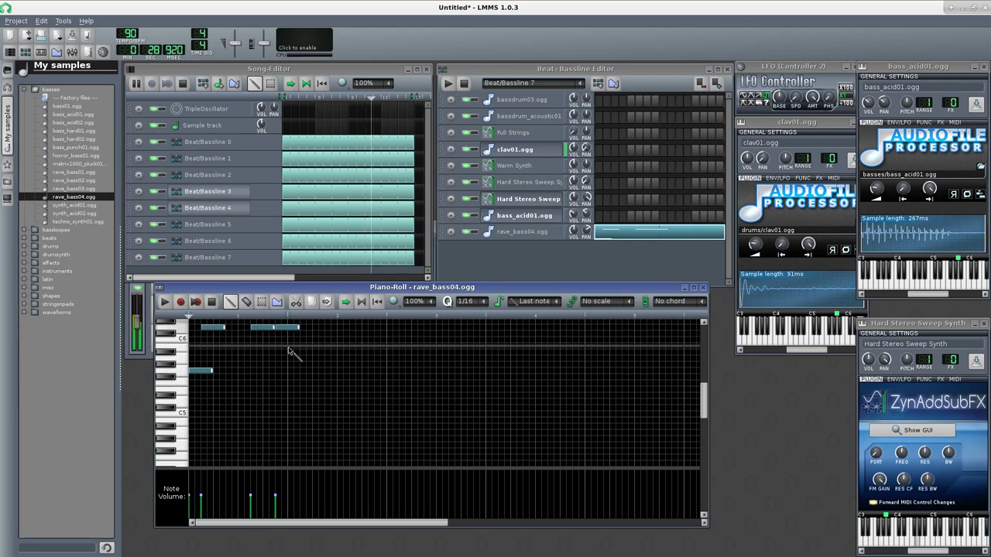
click(515, 250)
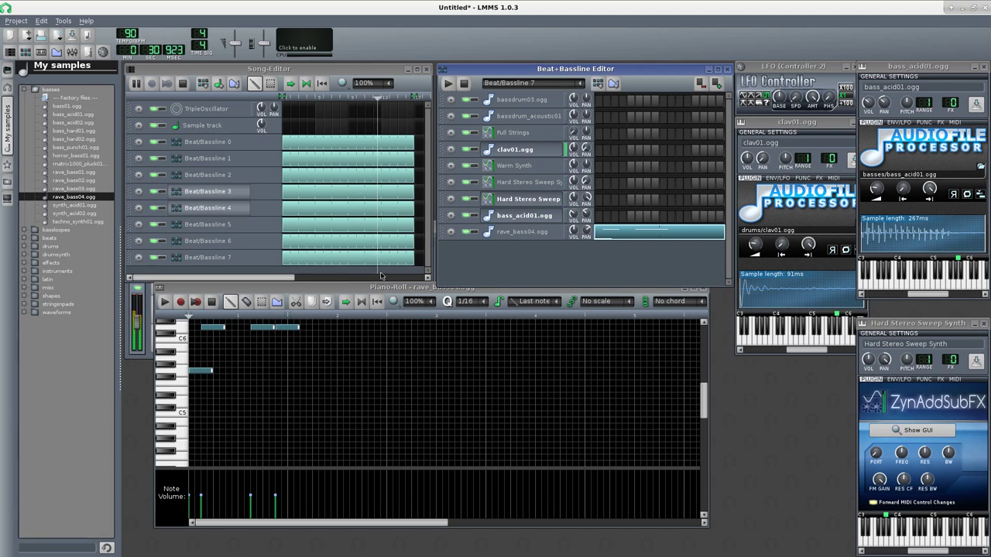
Step: Enlarge the Song-Editor, create Beat/Bassline 8 across 16 bars and add the techno_synth01.ogg sample to it as a new track
click(380, 282)
drag(380, 281, 380, 343)
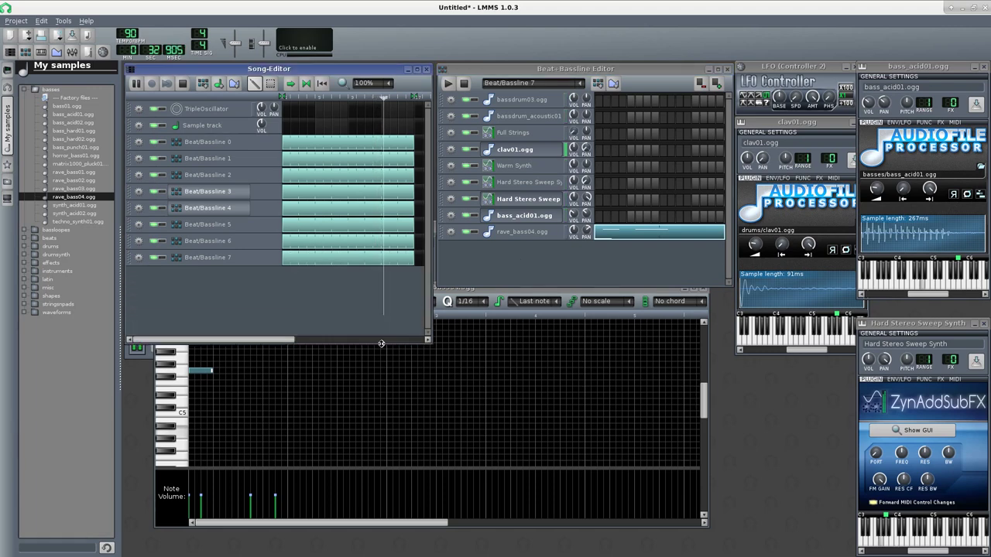
click(74, 222)
drag(528, 279, 530, 277)
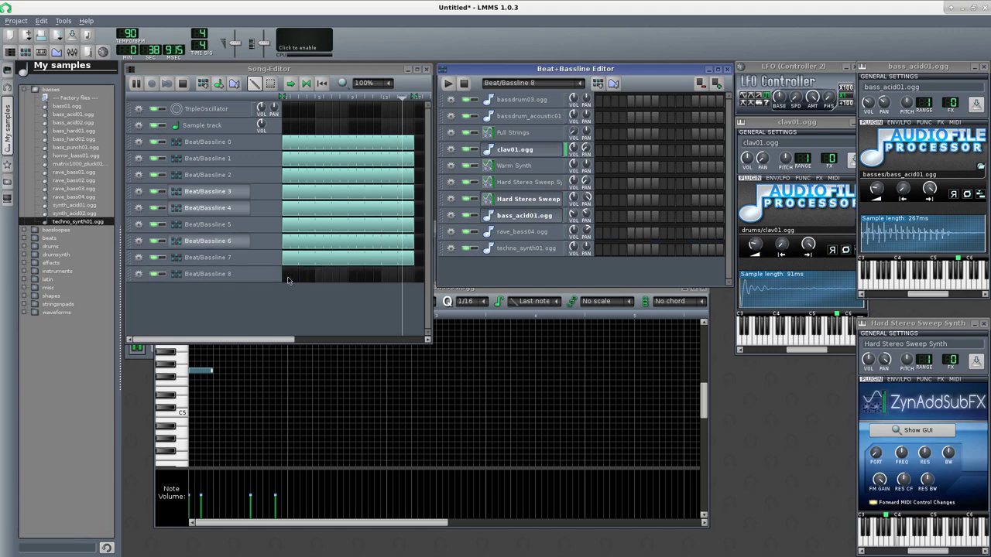
click(464, 271)
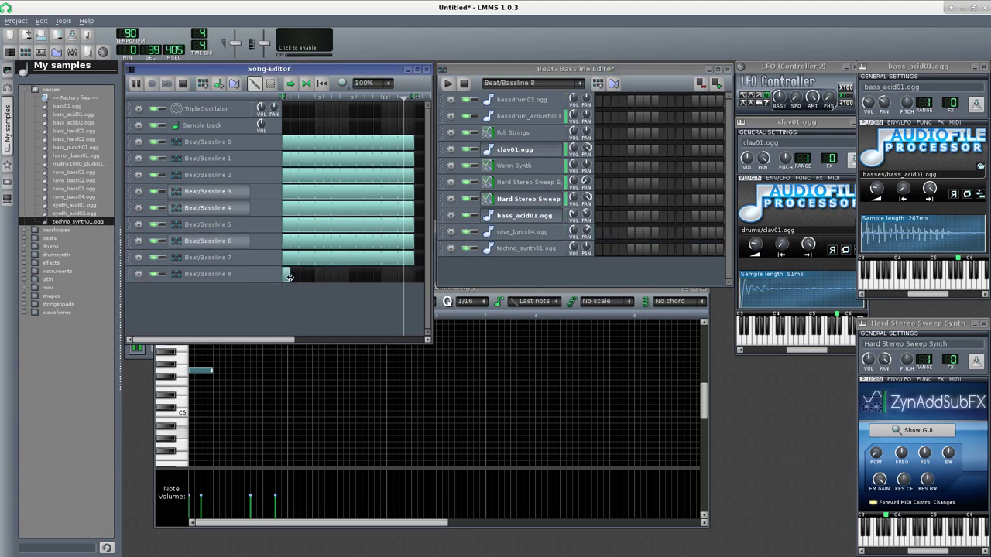
Step: Draw sixteenth notes in the techno_synth01.ogg pattern: G5 on steps 1, 3 and 9, A5 on 2, 5 and 7, D5 on 11 and 13
right_click(601, 250)
click(639, 254)
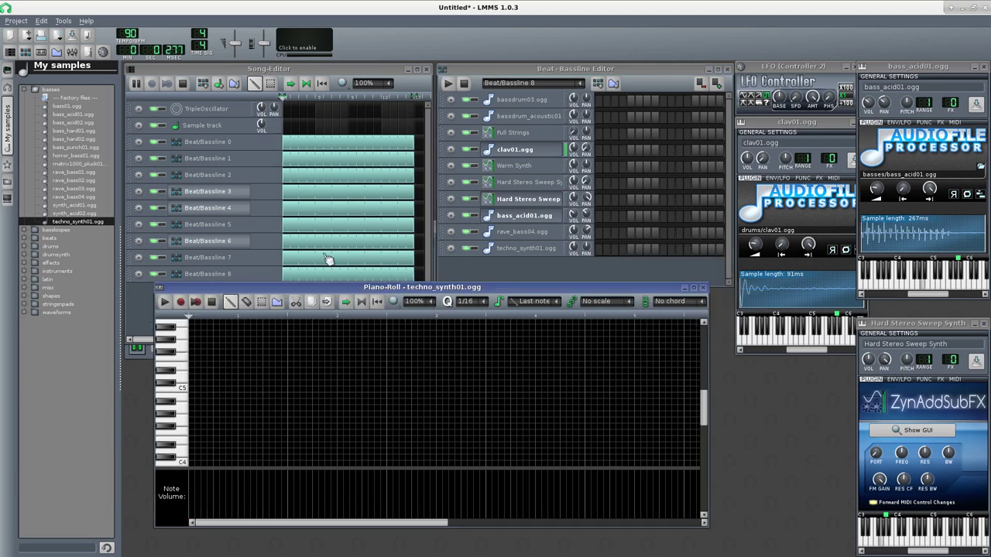
click(192, 346)
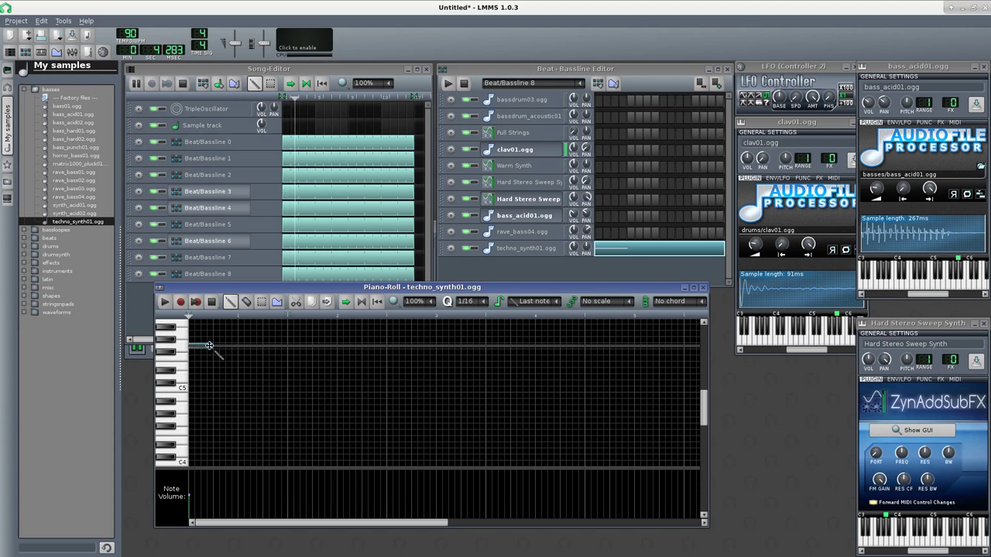
drag(205, 346, 193, 345)
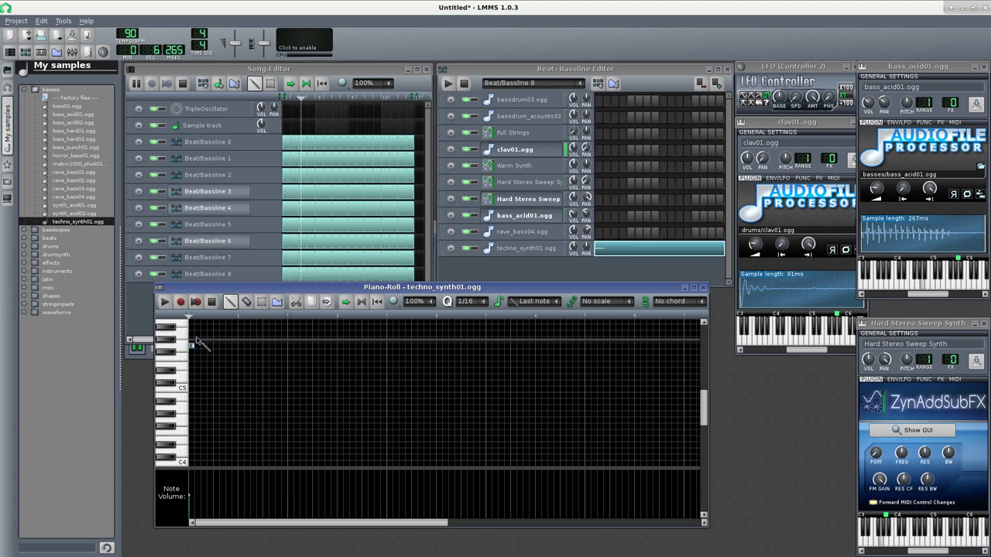
click(196, 333)
click(203, 346)
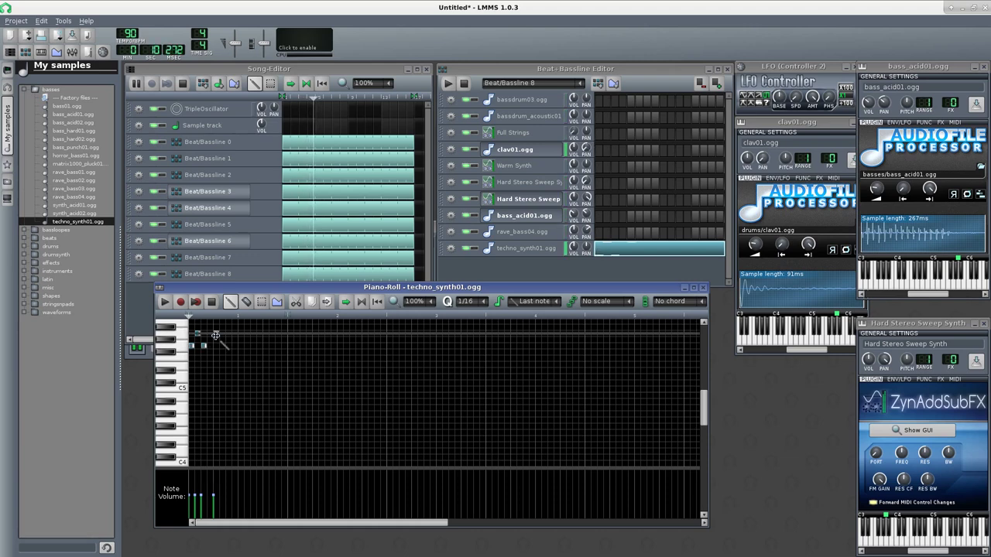
click(228, 334)
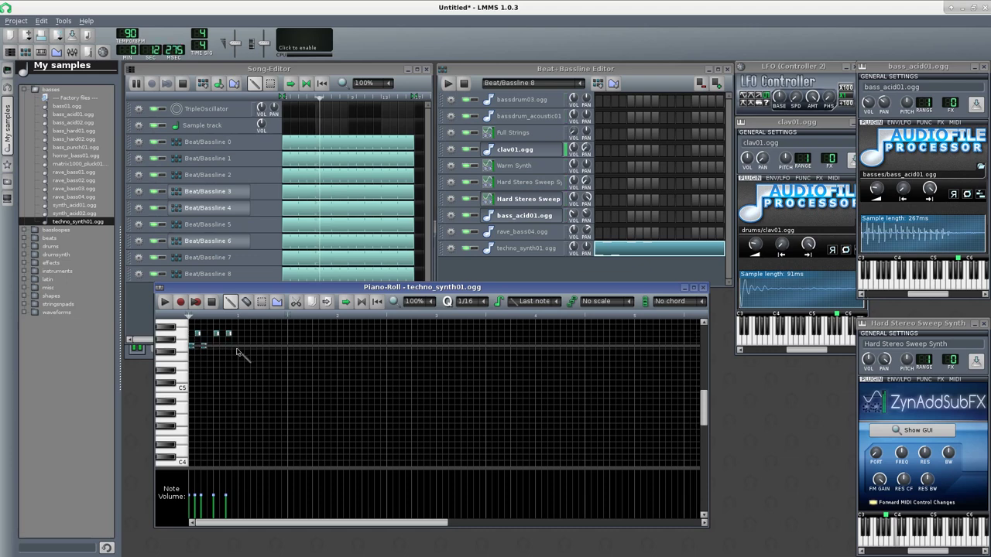
click(241, 346)
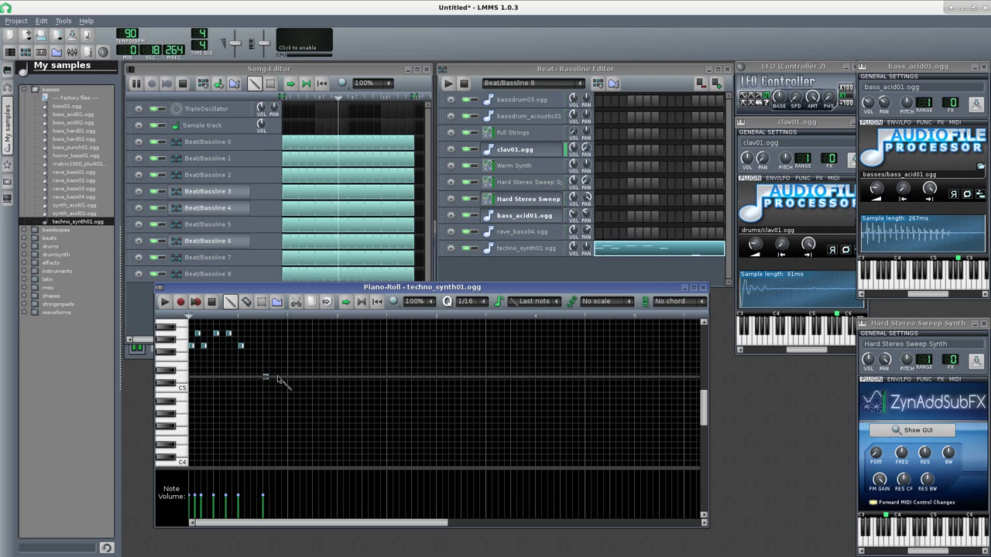
click(266, 377)
click(253, 378)
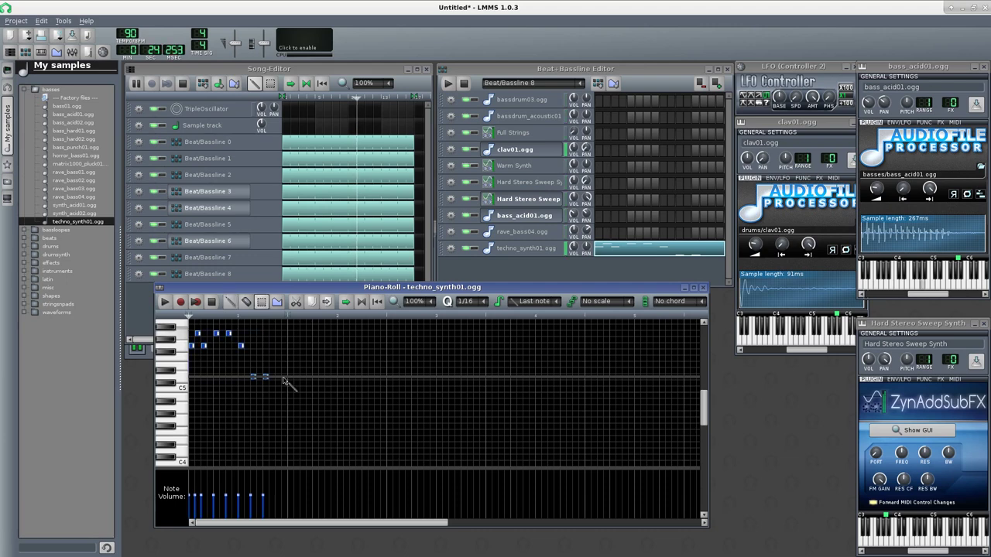
Step: Duplicate all techno_synth01.ogg notes one bar later, starting on sixteenth step 17
key(ctrl+a)
drag(191, 344, 291, 346)
key(ctrl+v)
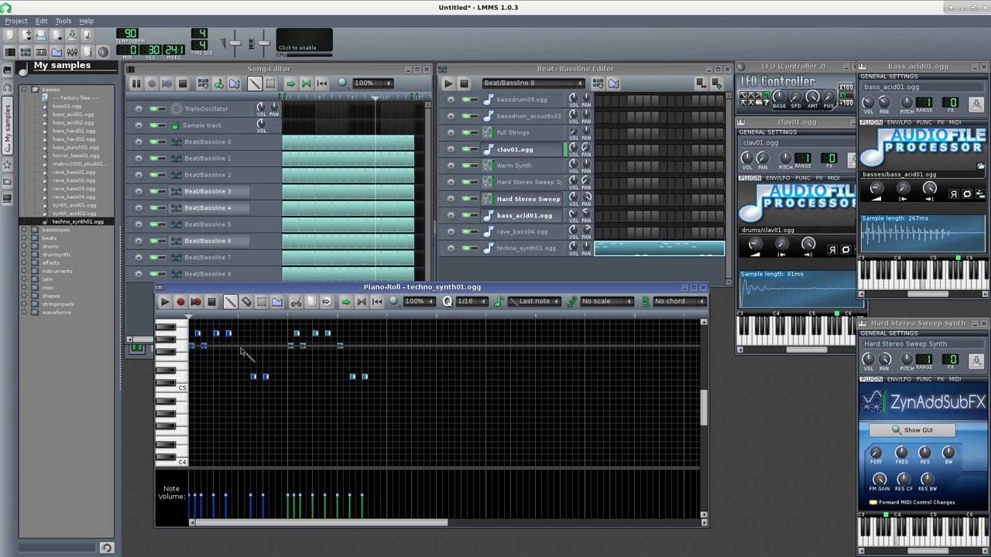
Step: Vary the first bar of techno_synth01.ogg: put D5 on step 9 instead of G5, add D5 on step 15, and raise the step 13 note to A5
click(244, 377)
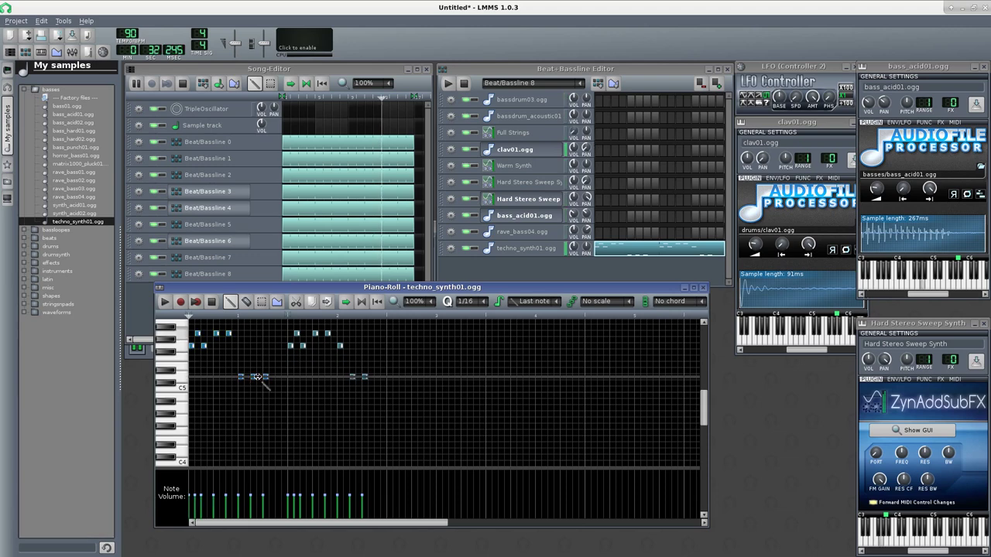
click(280, 378)
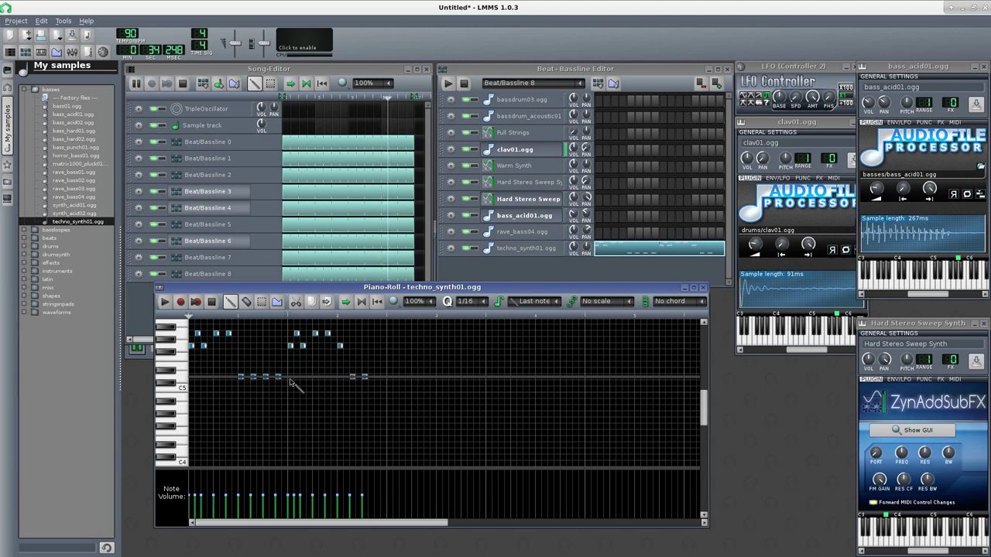
drag(265, 377, 265, 334)
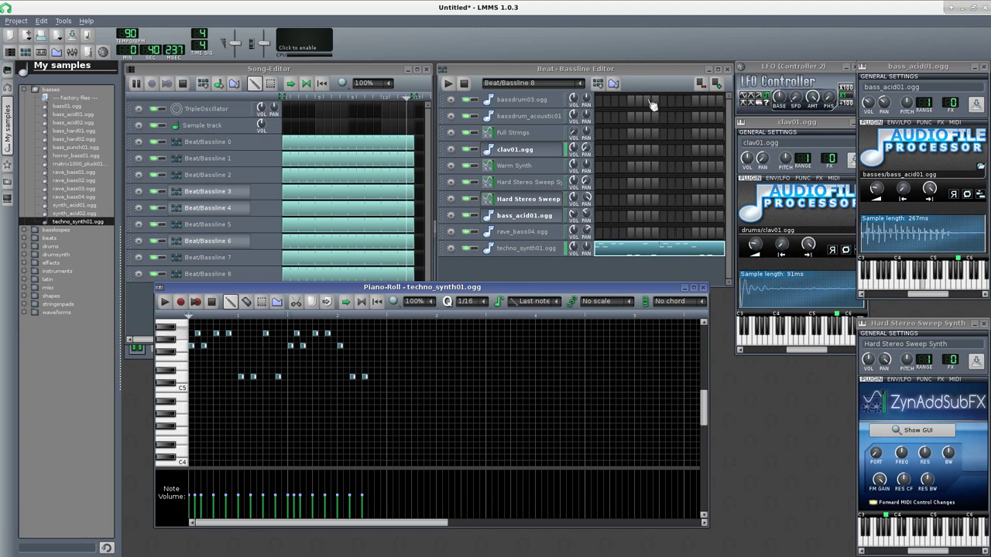
Step: Lower the volume of the techno_synth01.ogg track in Beat/Bassline 8 and adjust its panning
click(631, 69)
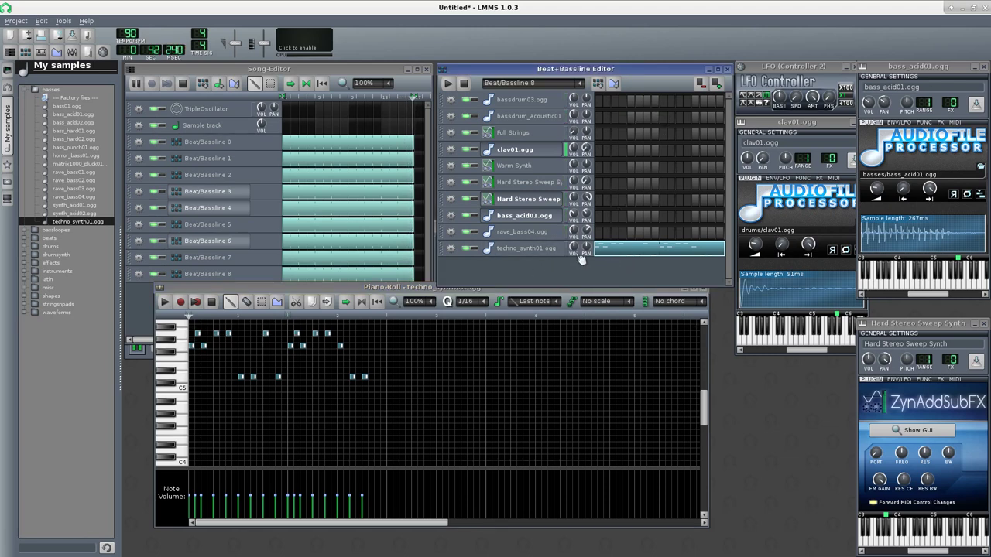
drag(574, 248, 583, 254)
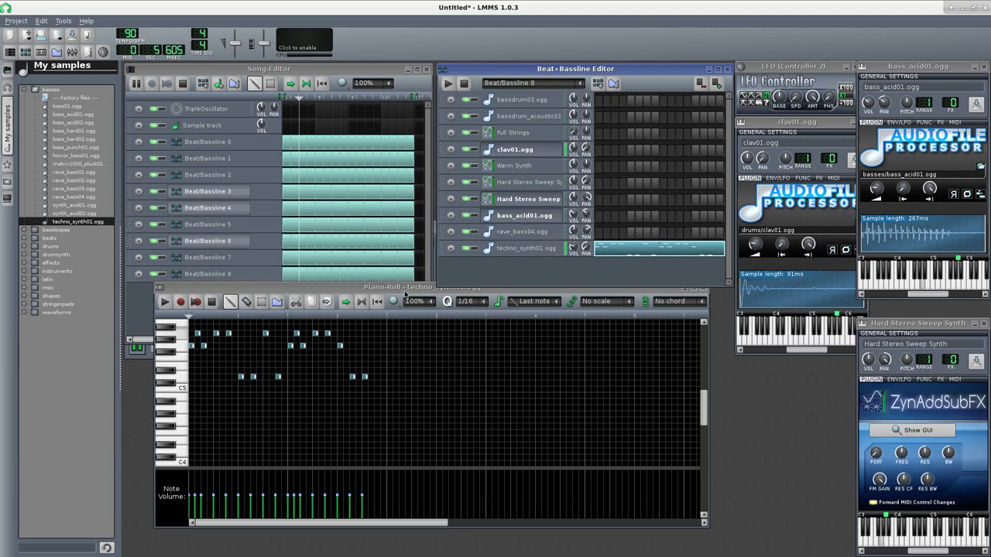
Step: Add the C* Plate2x2 and C* PlateX2 reverb effects to the techno_synth01.ogg effects chain
drag(404, 287, 406, 313)
click(527, 248)
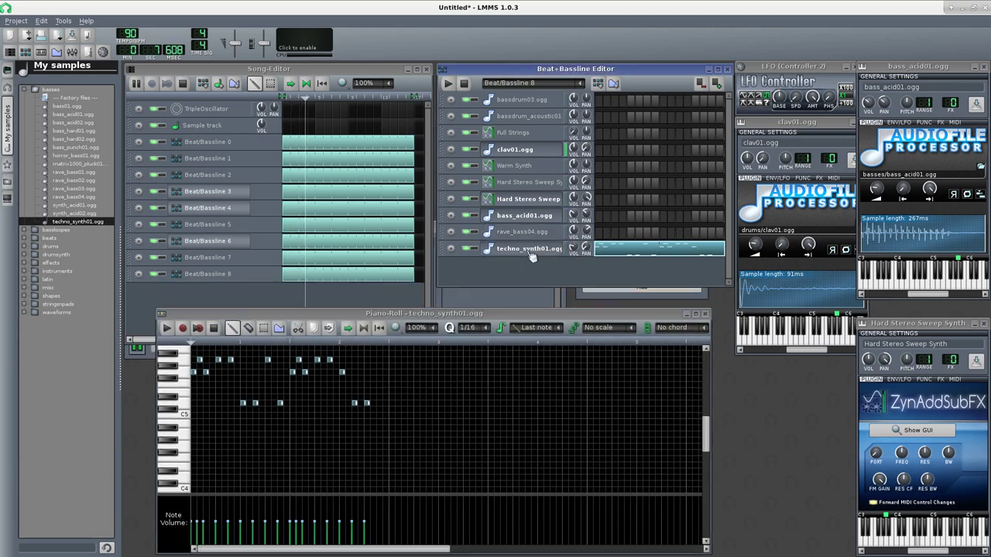
click(797, 380)
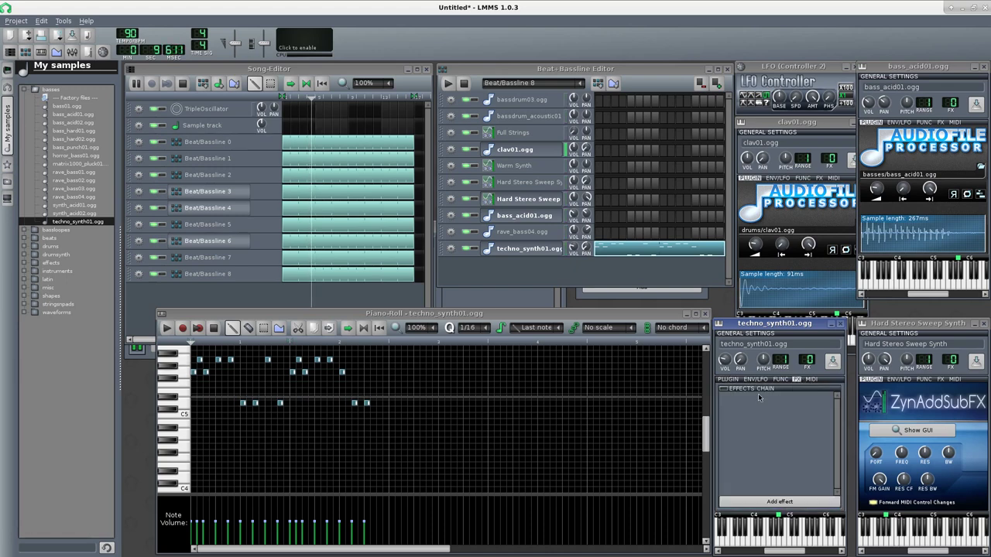
click(757, 508)
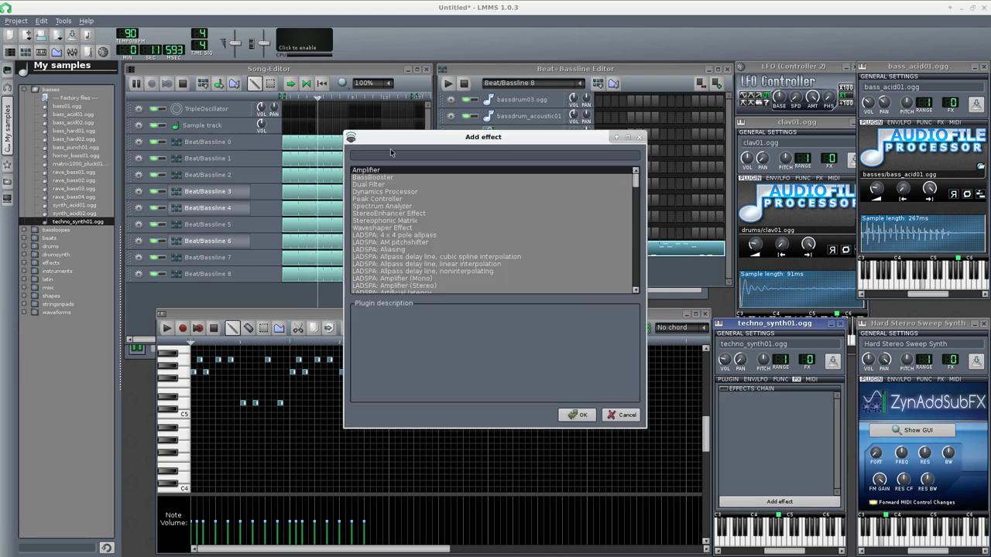
text(reverb)
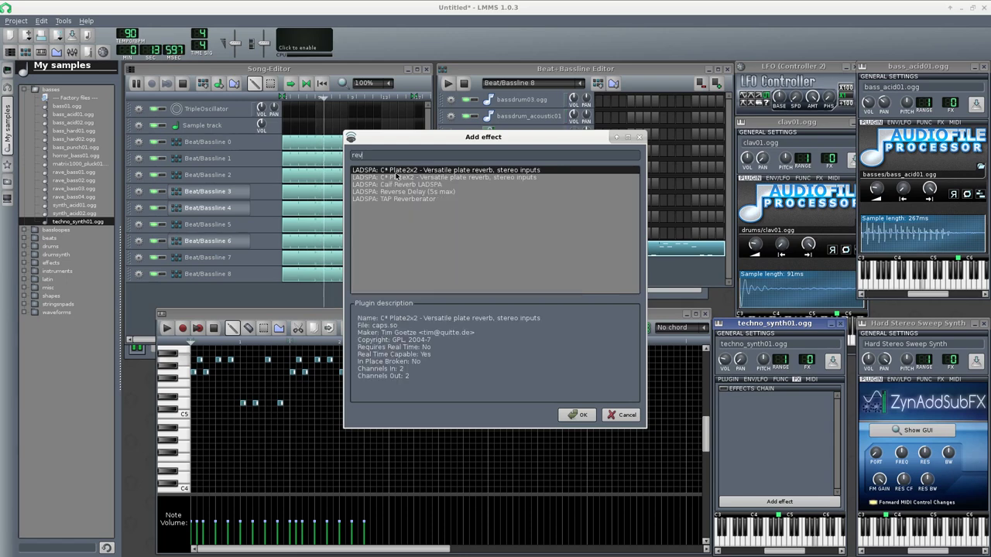
key(Return)
click(780, 502)
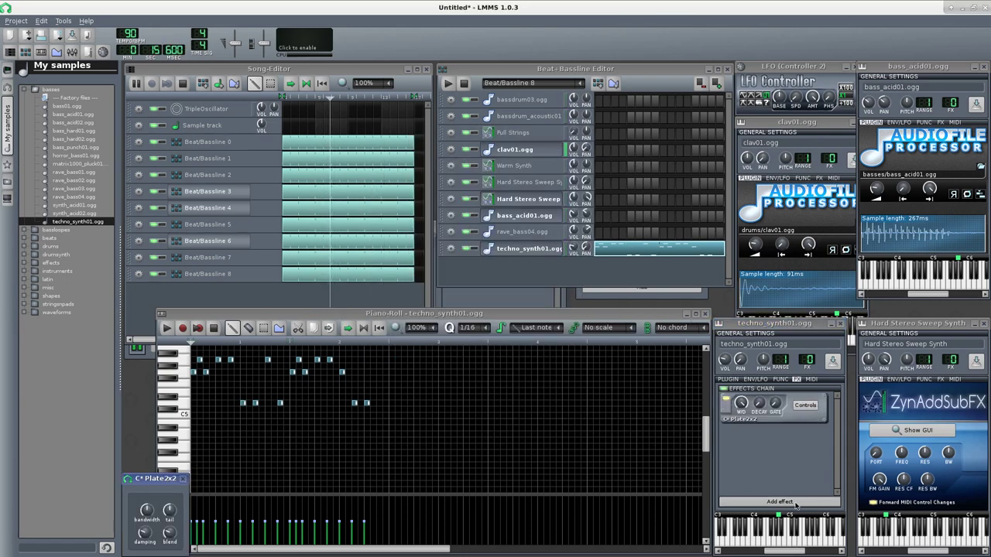
text(rev)
double_click(423, 177)
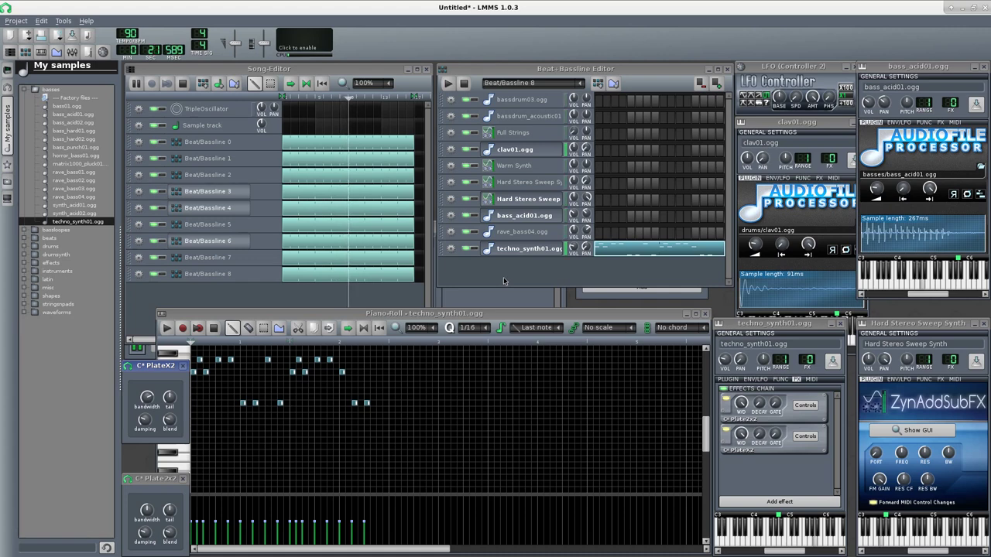
click(329, 315)
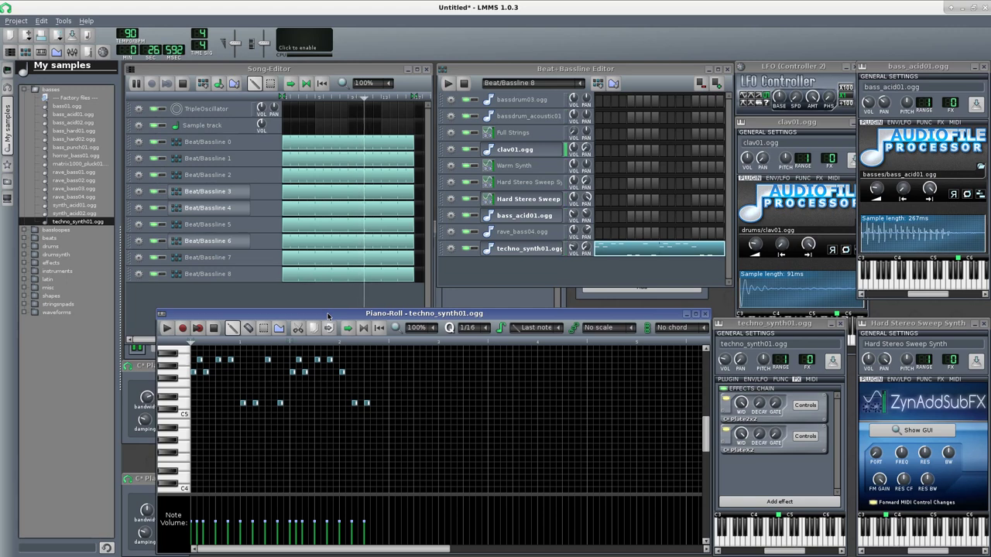
Step: Add a second techno_synth01.ogg track to Beat/Bassline 8, paste the first track's pattern into it and adjust its panning
right_click(647, 248)
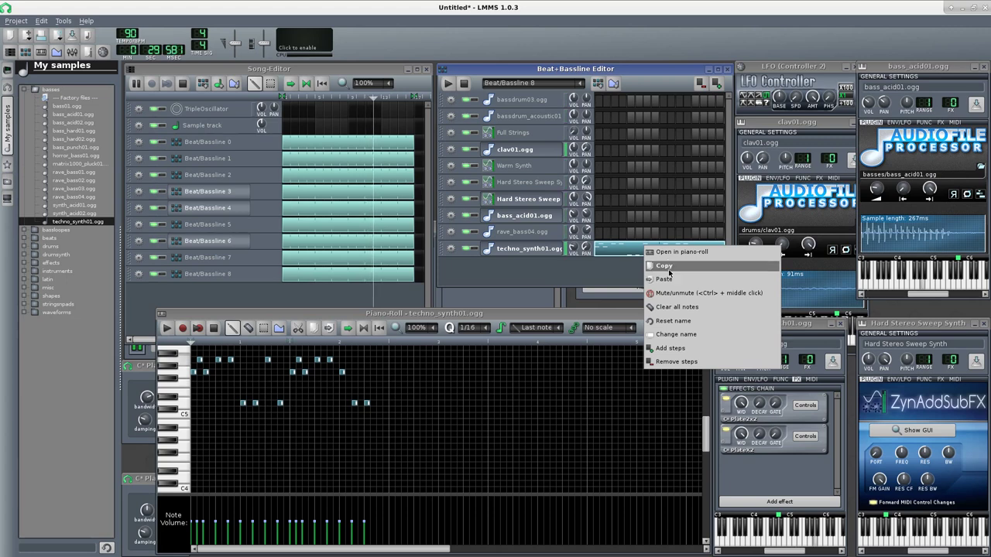
click(465, 265)
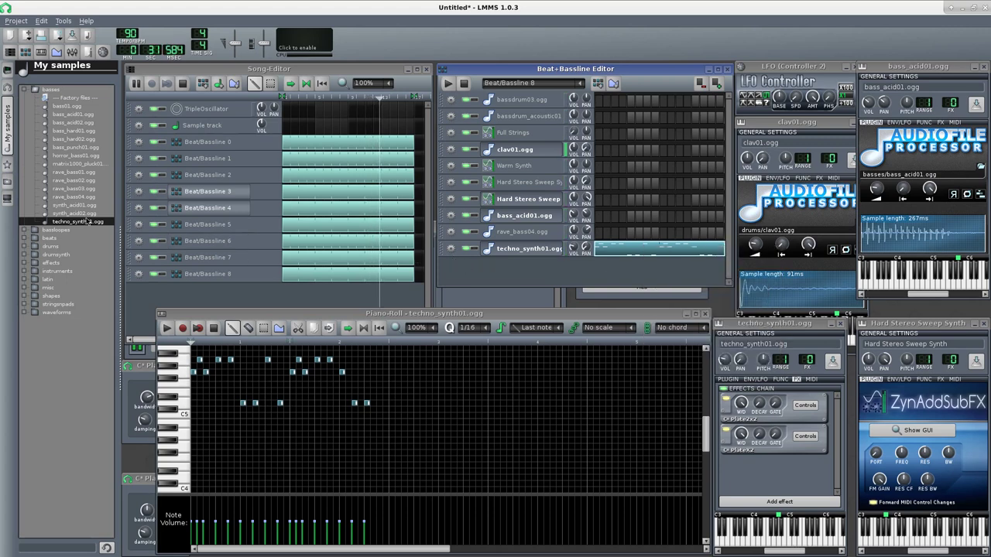
drag(496, 271, 495, 267)
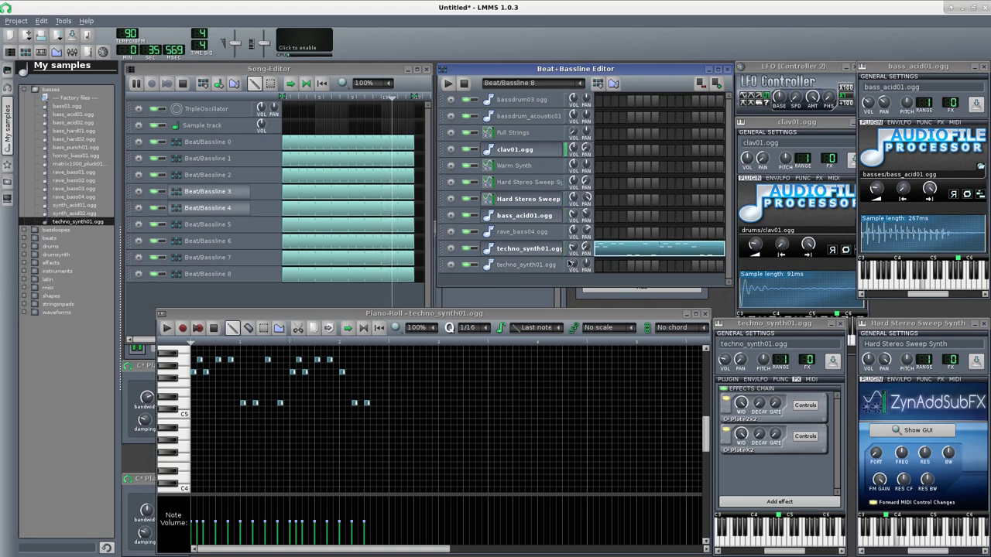
right_click(612, 266)
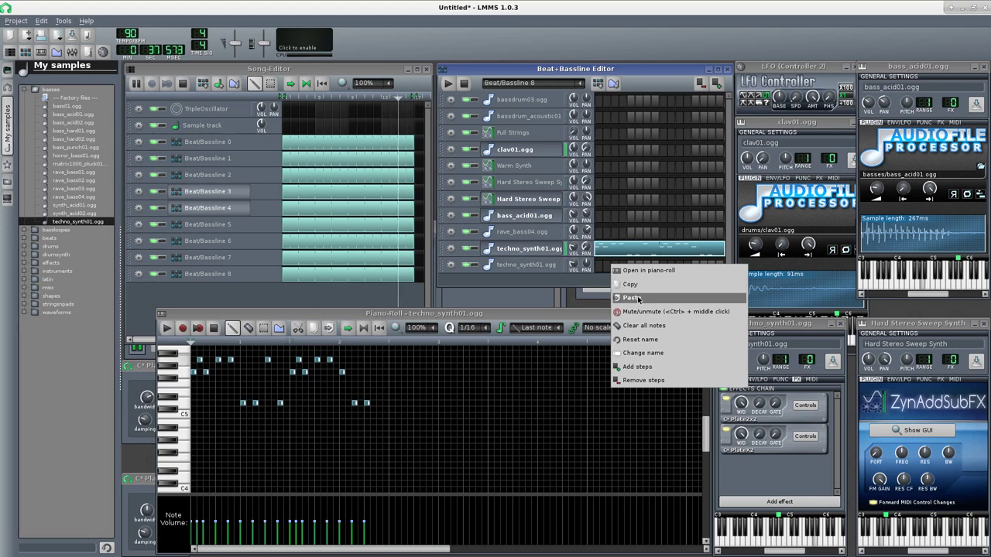
click(639, 298)
drag(583, 262, 583, 248)
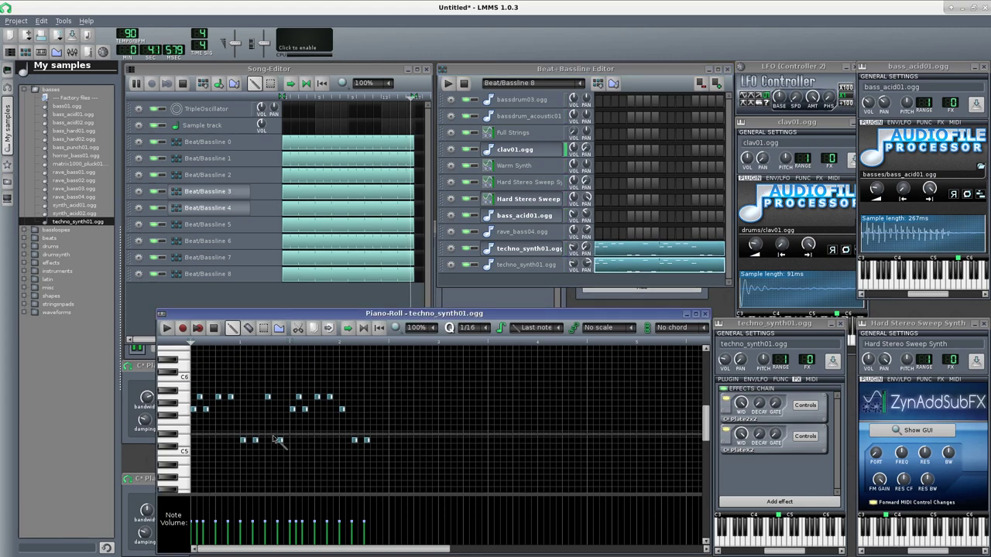
Step: Shift all notes of the second techno_synth01.ogg pattern one sixteenth step later
scroll(213, 410, up, 3)
key(shift+s)
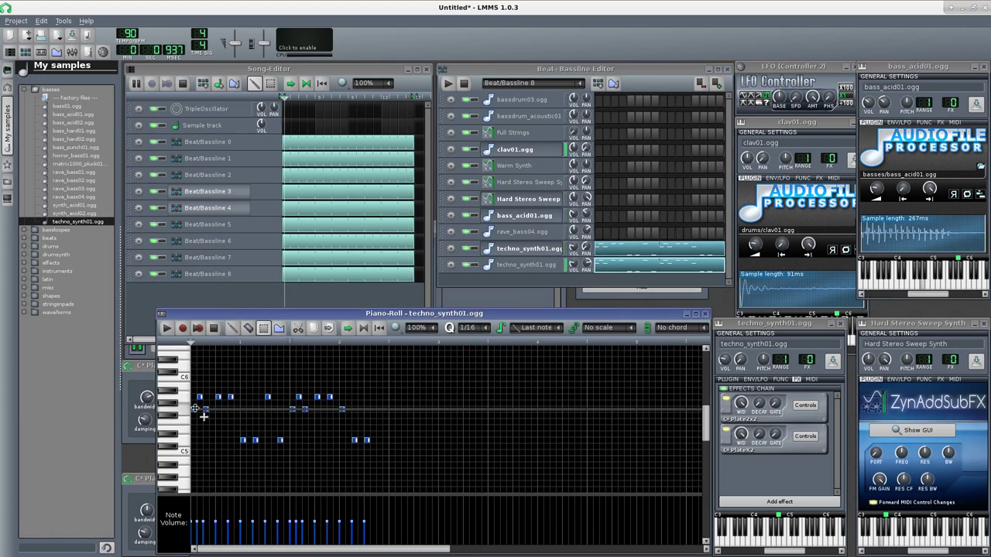
drag(200, 408, 208, 408)
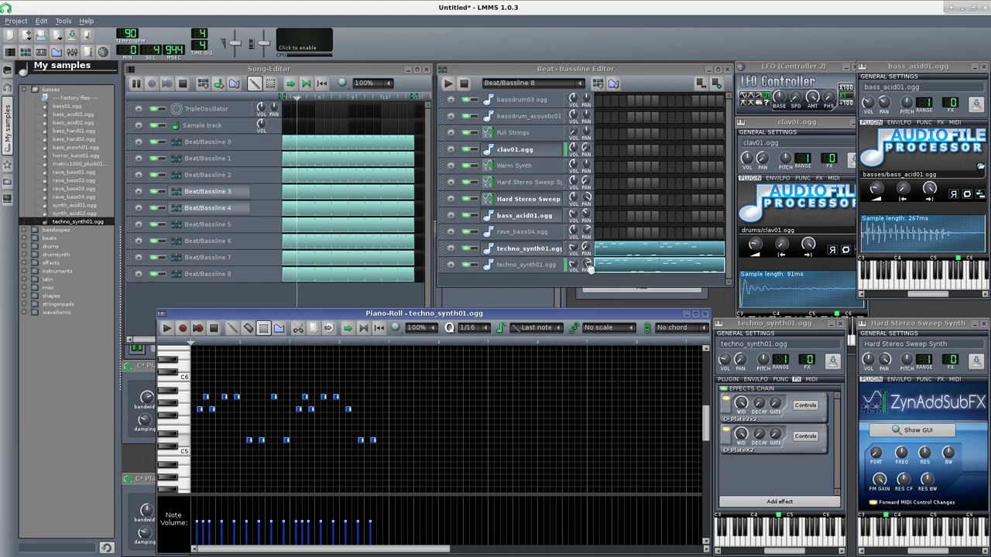
Step: Fine-tune the panning and volume of the second techno_synth01.ogg track, and play Beat/Bassline 8 on its own
click(588, 265)
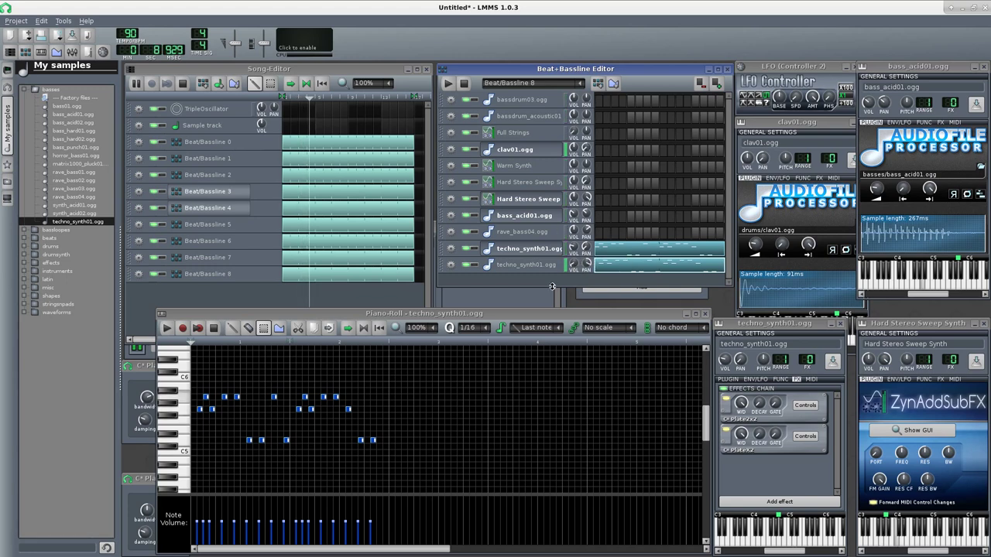
drag(577, 267, 577, 260)
click(458, 84)
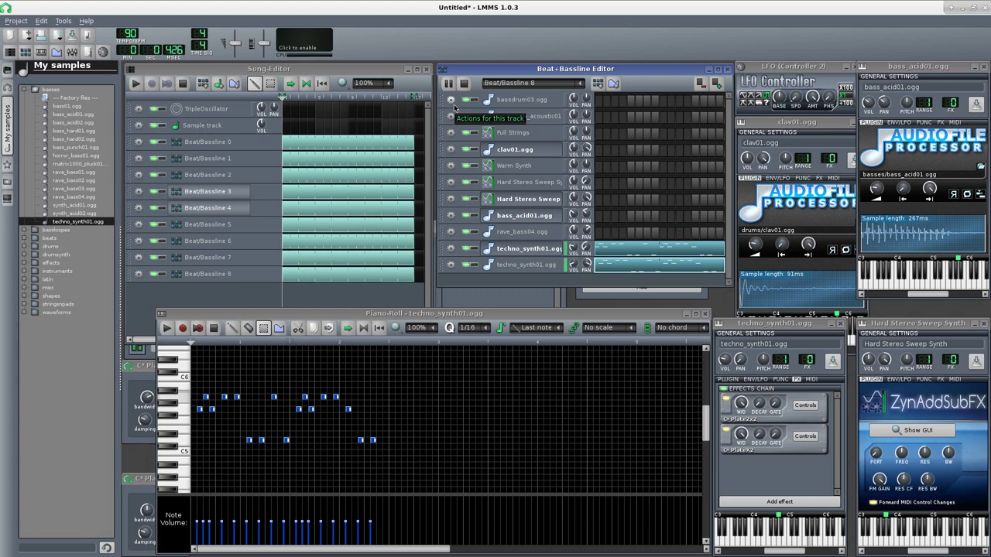
Step: Maximize the Song-Editor and stagger the block starts: Beat/Bassline 2 at bar 5, 3 and 4 at 9, 5 at 13, 6 and 7 at 25, 8 at 29
click(418, 70)
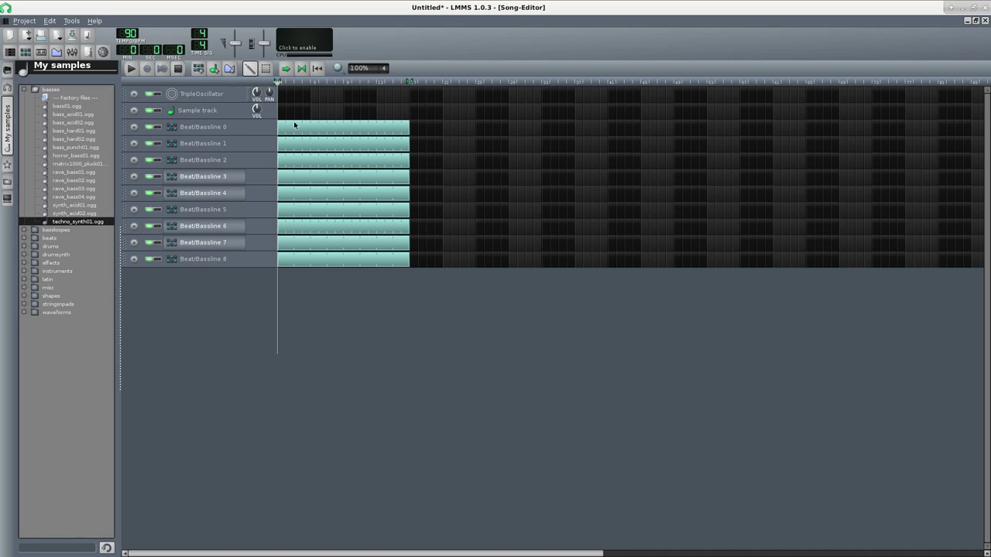
drag(299, 156, 416, 191)
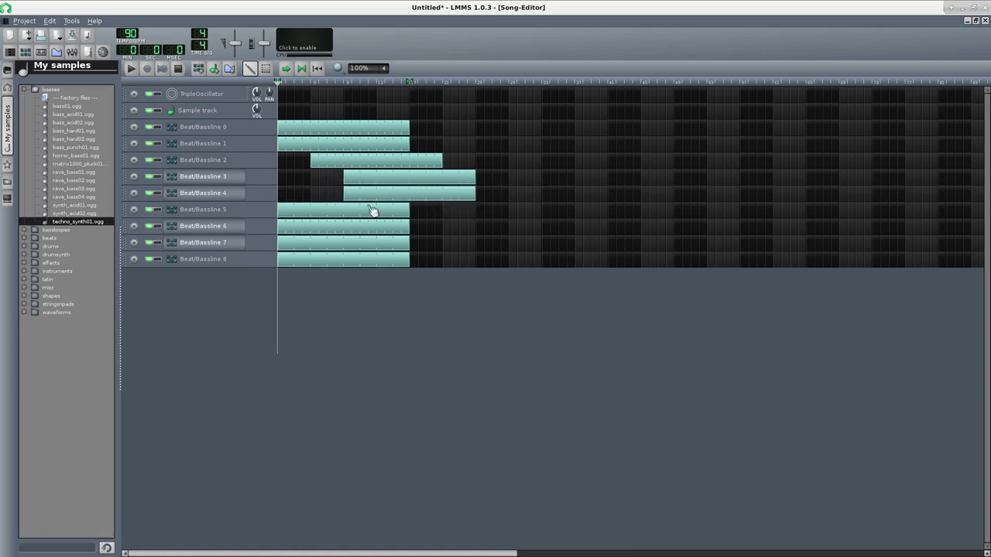
drag(346, 213, 440, 211)
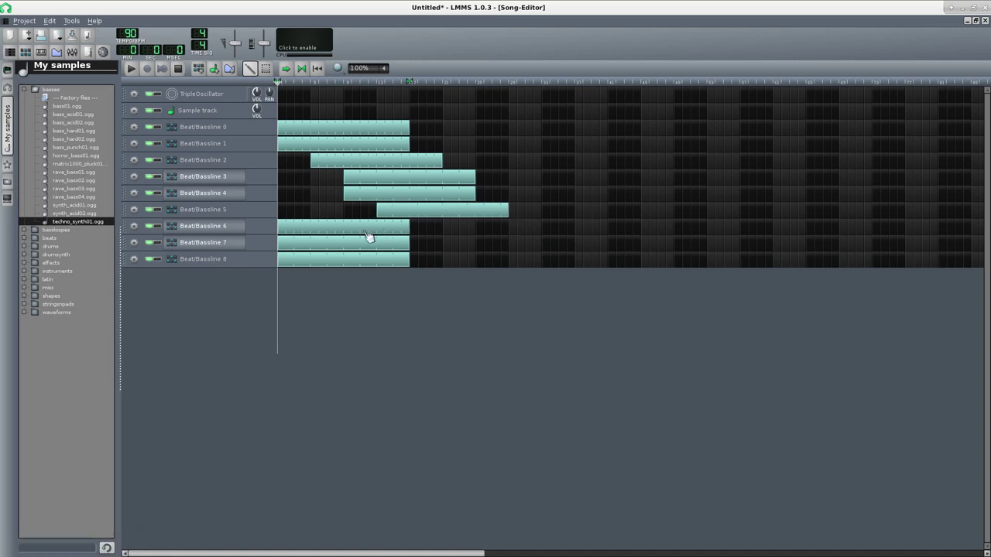
drag(333, 235, 524, 220)
drag(380, 244, 559, 241)
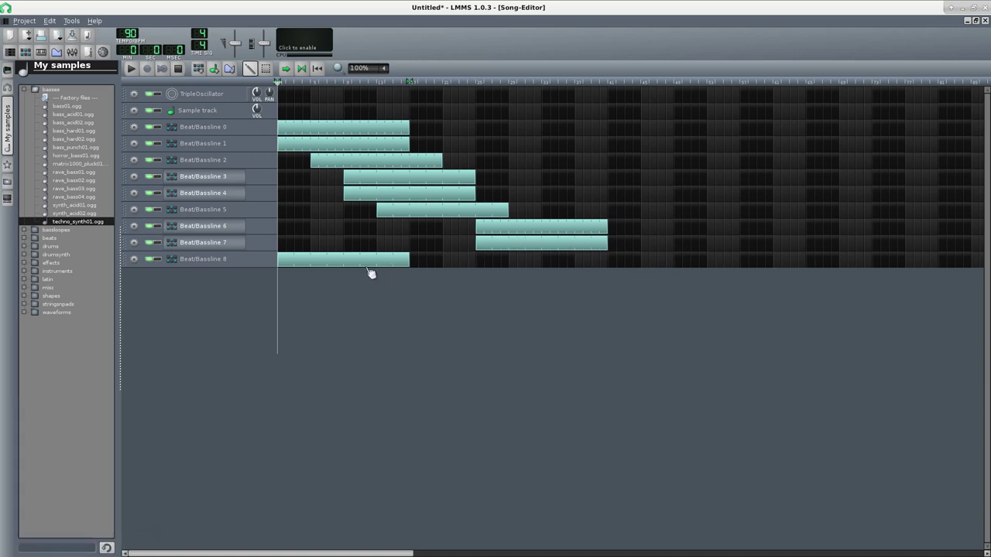
drag(366, 260, 596, 259)
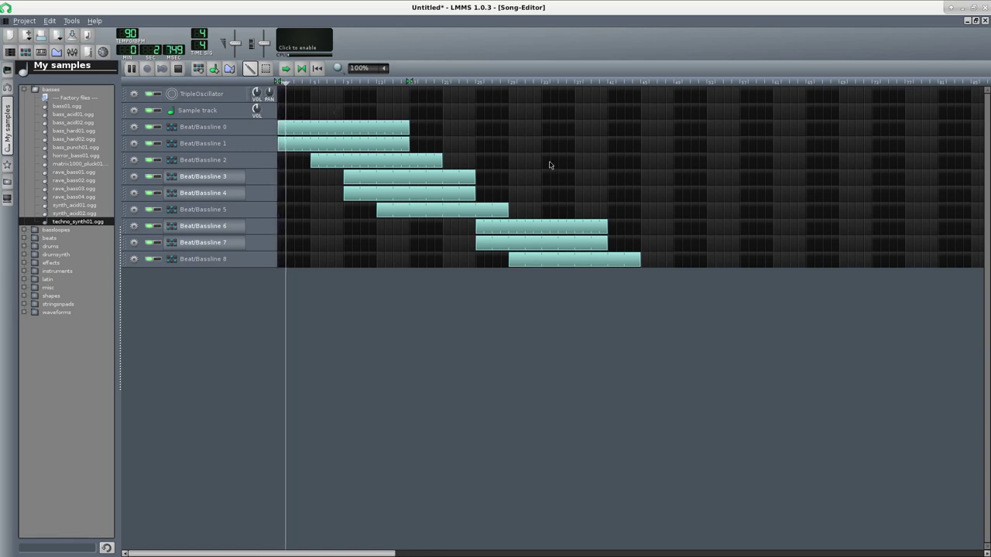
Step: Shorten the Beat/Bassline 6 and 7 blocks to end at bar 33, and add blocks from bar 33 to 45 in Beat/Bassline 0 and 1
drag(607, 228, 542, 230)
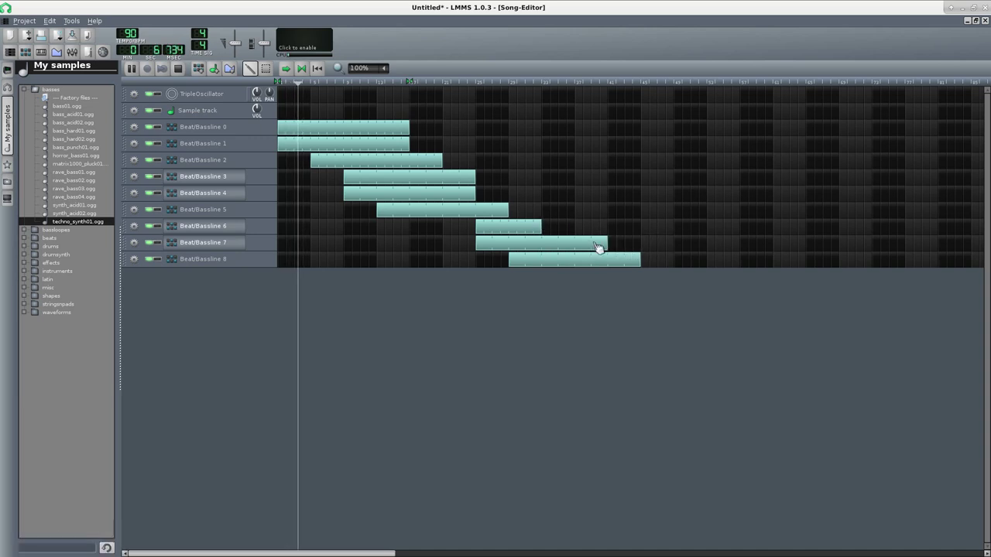
drag(607, 241, 542, 242)
drag(545, 133, 641, 133)
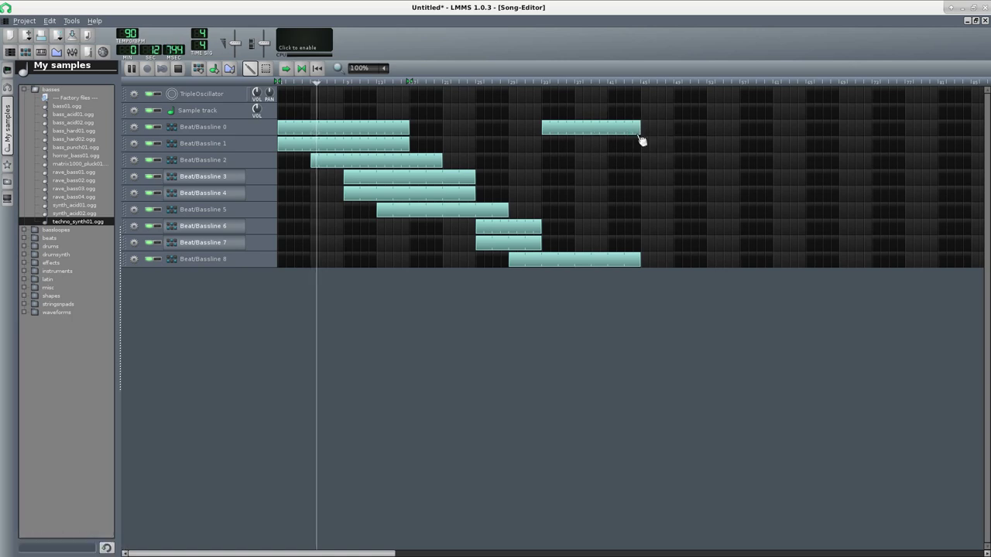
click(546, 144)
drag(551, 151, 640, 151)
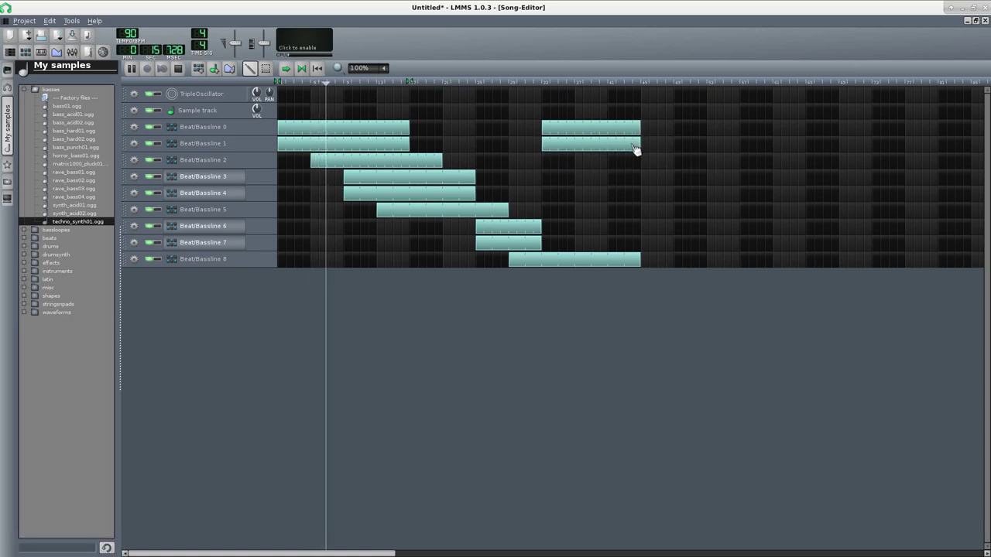
Step: Add alternating two-bar blocks: Beat/Bassline 3 at bars 37 and 41, Beat/Bassline 4 at bars 39 and 43
click(579, 177)
click(594, 193)
click(614, 178)
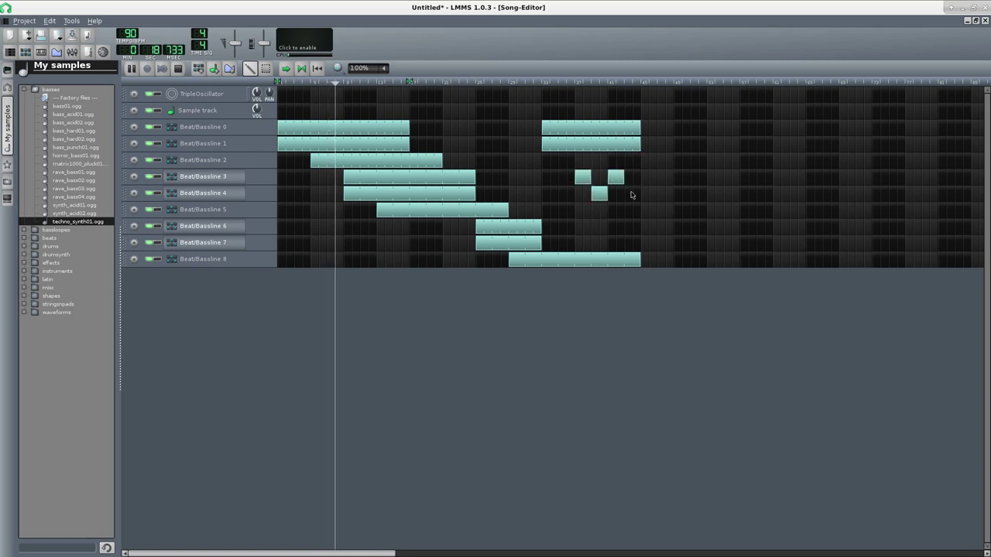
click(630, 194)
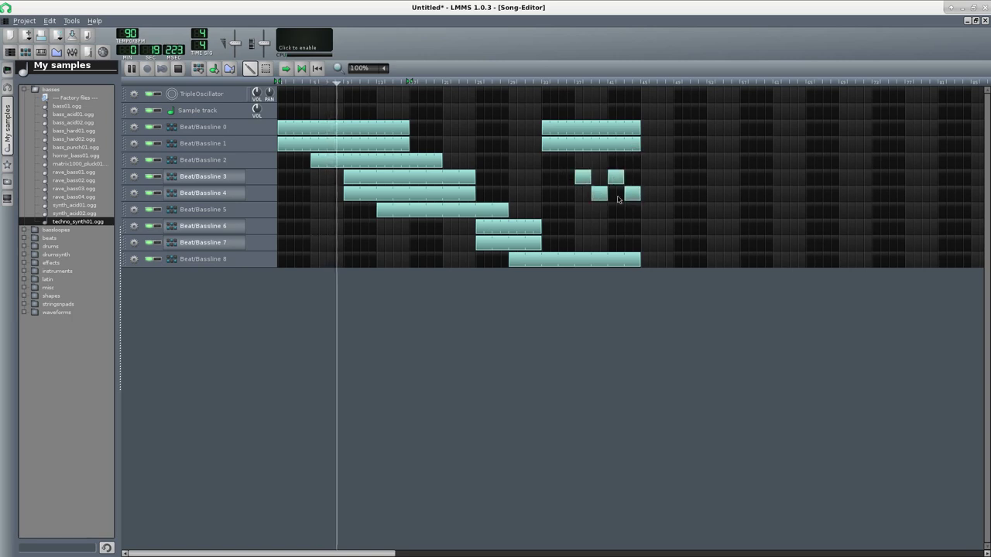
Step: Add six one-bar blocks to Beat/Bassline 6 at every other bar from bar 33 to bar 43
click(545, 229)
click(562, 229)
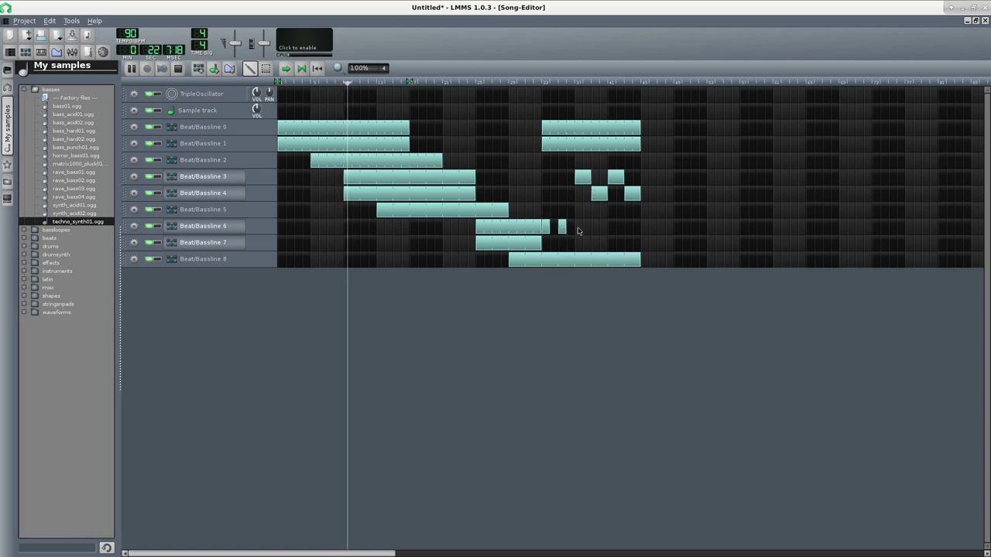
click(578, 230)
click(594, 230)
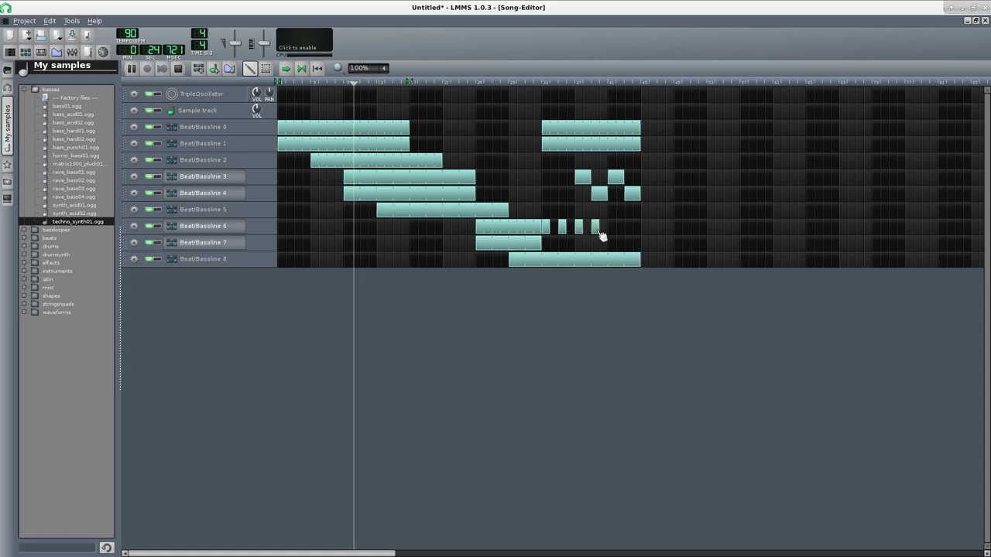
click(611, 229)
click(628, 229)
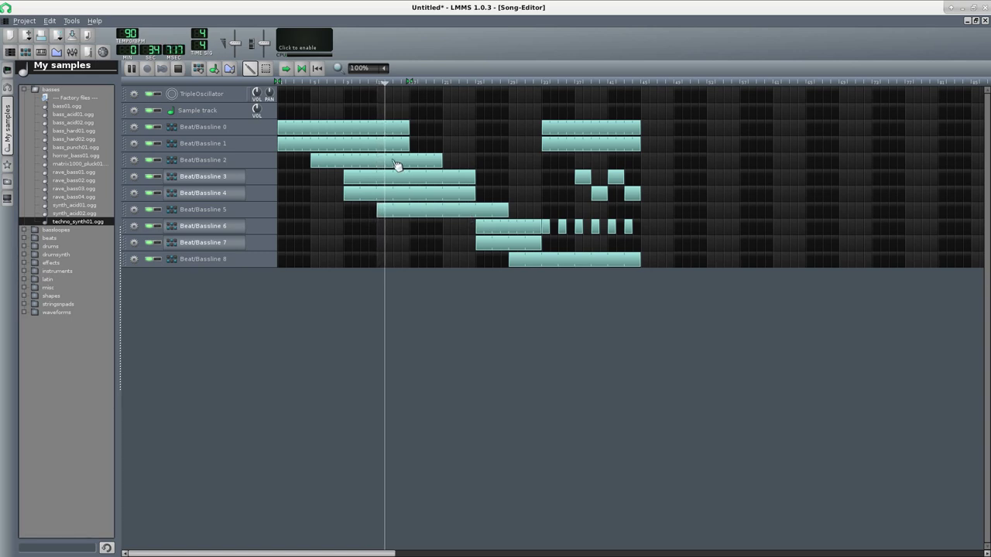
Step: Enable the output waveform display and move the song's playback position to about bar 15
click(310, 43)
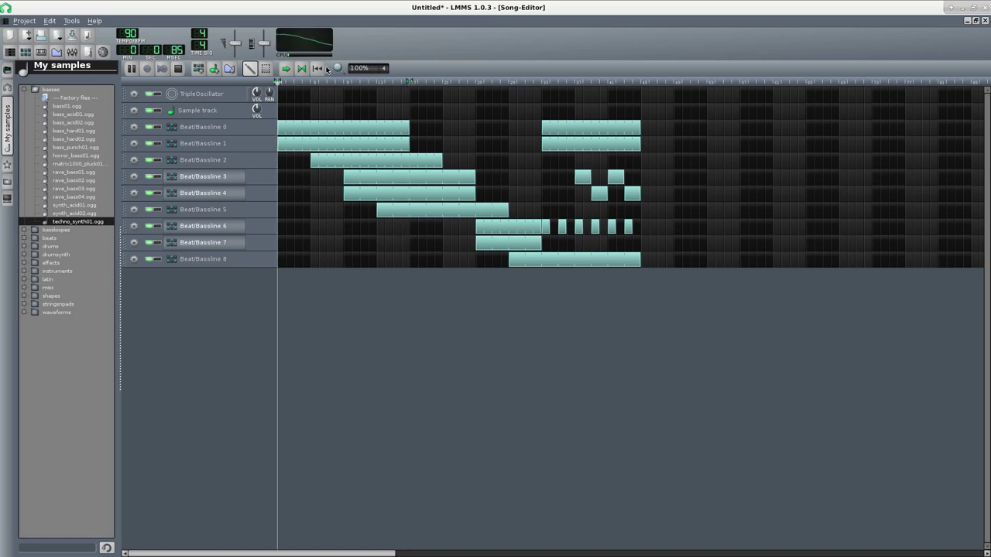
click(397, 86)
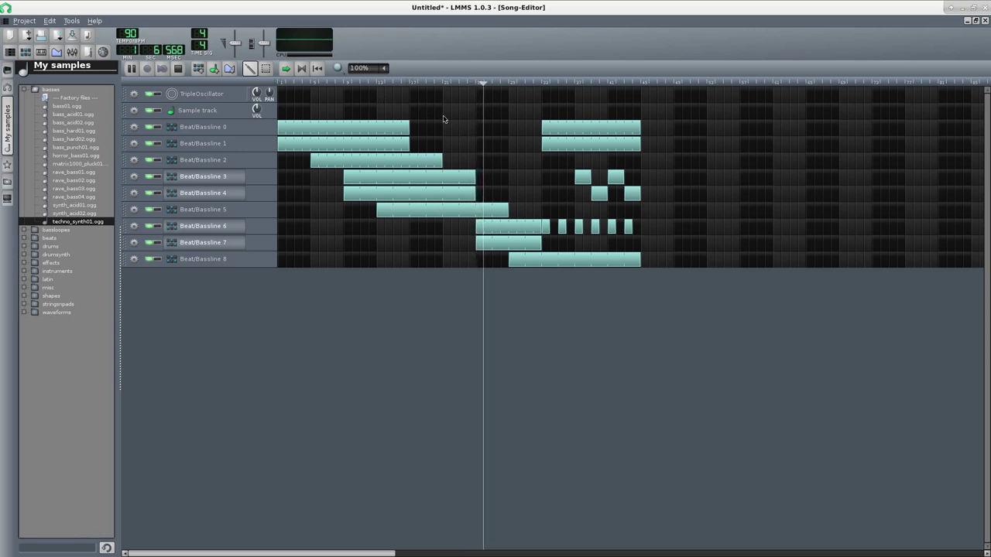
Step: Add a three-bar block at bar 27 and a one-bar block at bar 31 in Beat/Bassline 0, and a one-bar block at bar 30 in Beat/Bassline 1
click(496, 133)
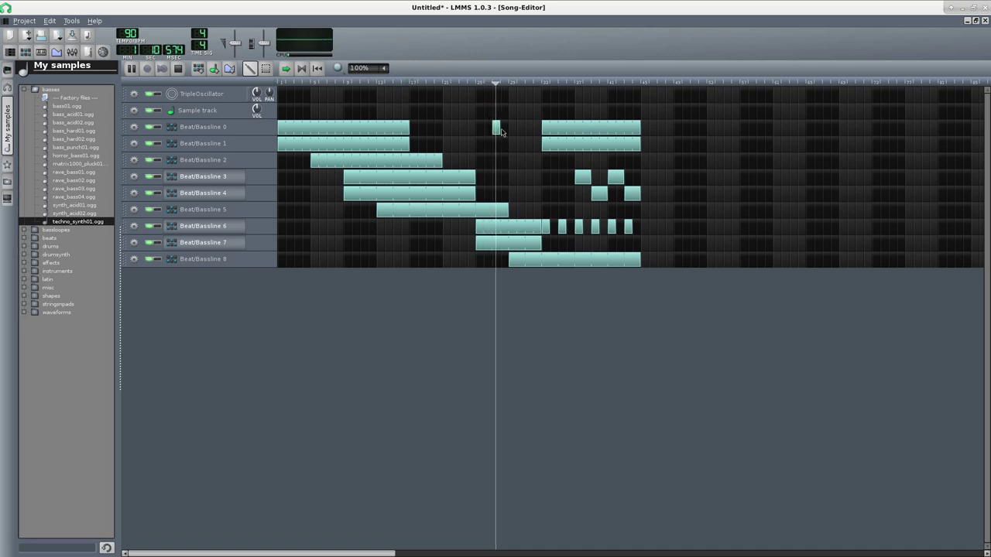
drag(500, 129, 515, 135)
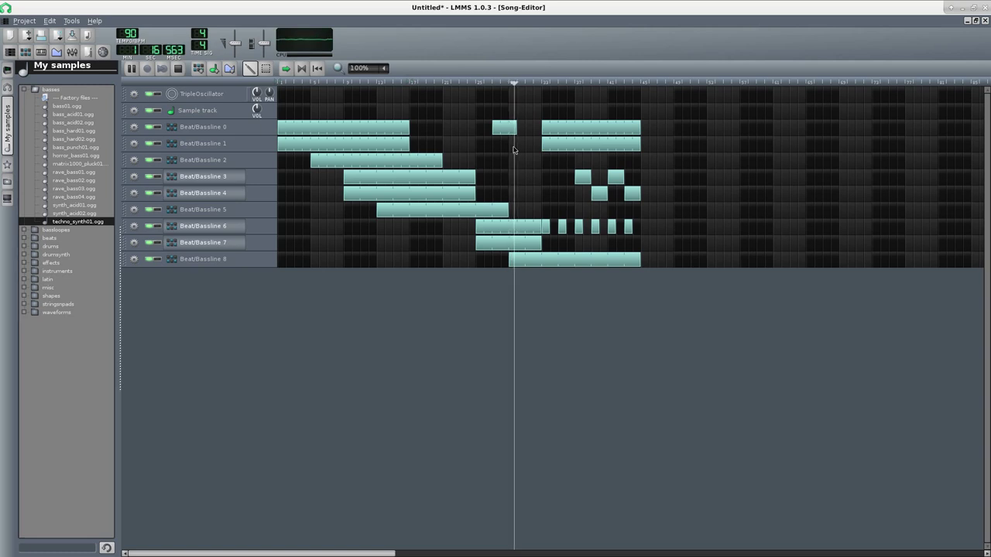
click(521, 146)
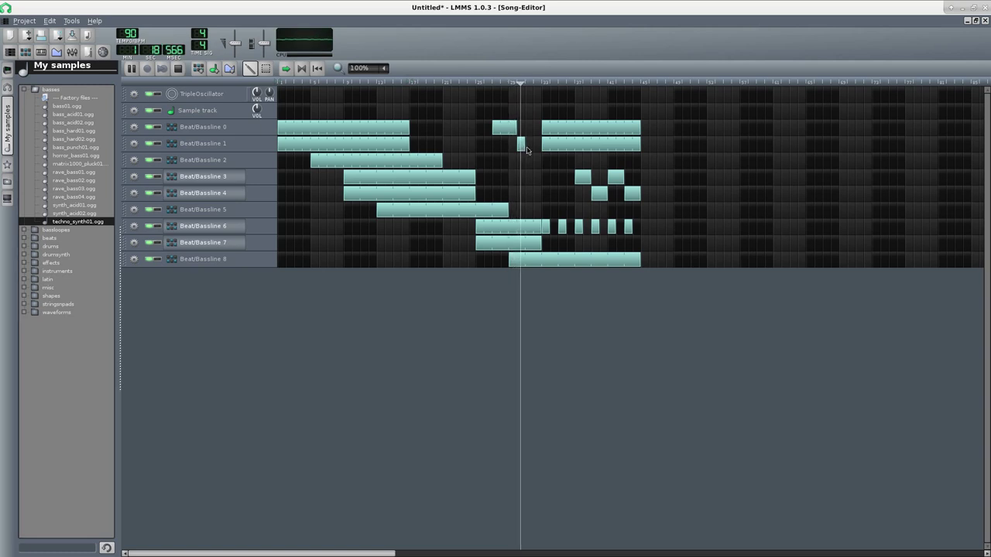
click(529, 127)
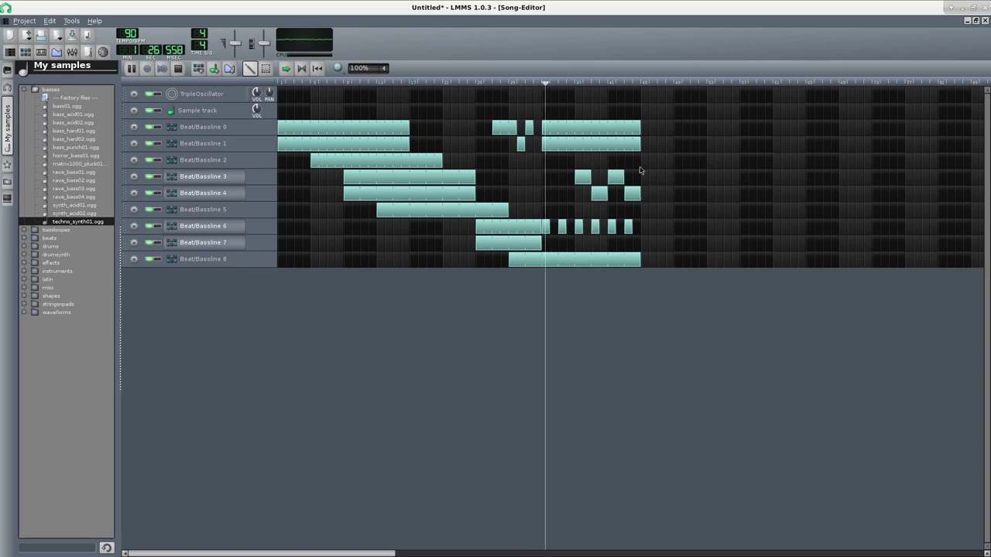
Step: Extend Beat/Bassline 0's last block to bar 57, and add blocks to Beat/Bassline 1 and 2 at bar 46 and to 3 and 4 at bar 47
drag(641, 127, 740, 130)
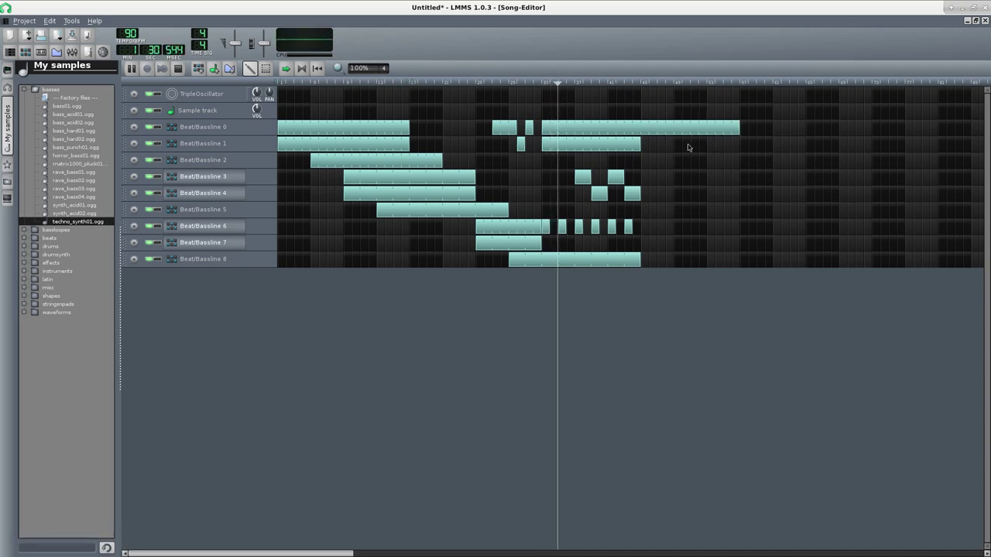
click(653, 144)
click(653, 159)
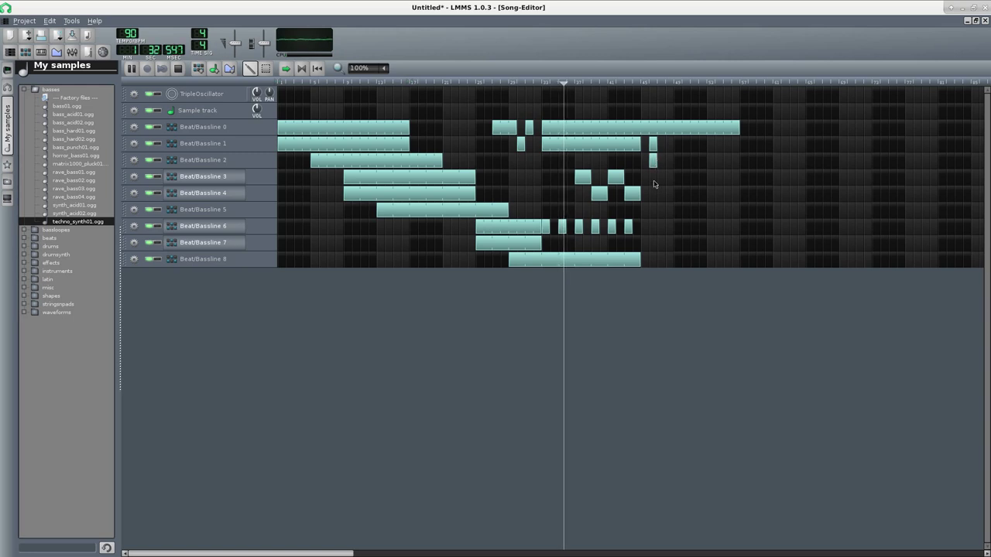
click(652, 176)
drag(654, 177, 663, 179)
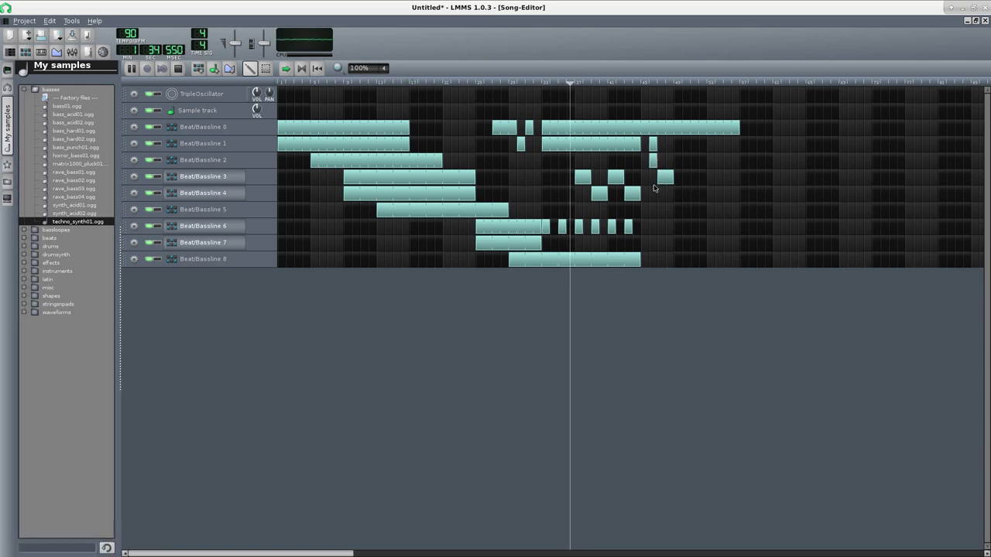
click(664, 193)
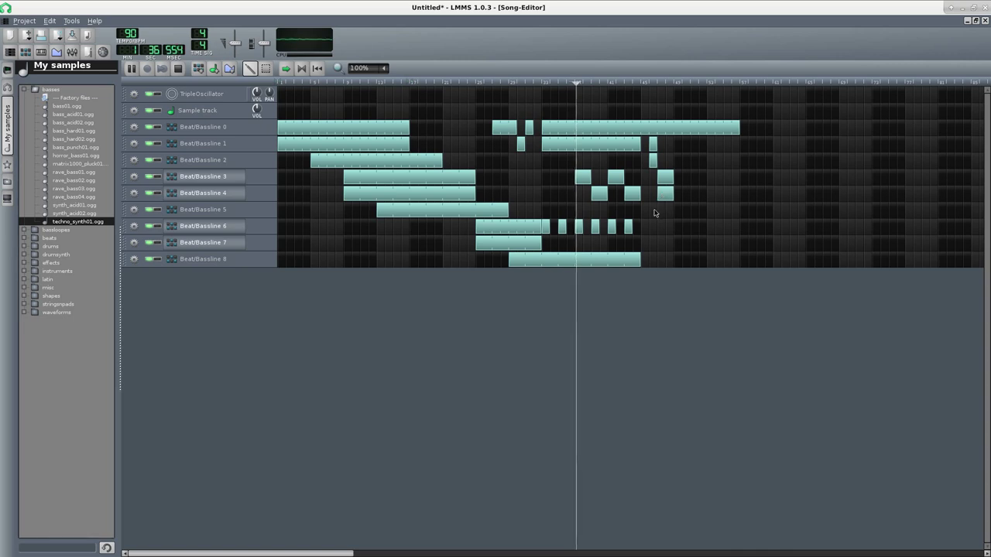
Step: Add blocks to Beat/Bassline 5, 7 and 8 at bar 47 and to Beat/Bassline 6 at bar 46
click(655, 210)
drag(657, 210, 661, 209)
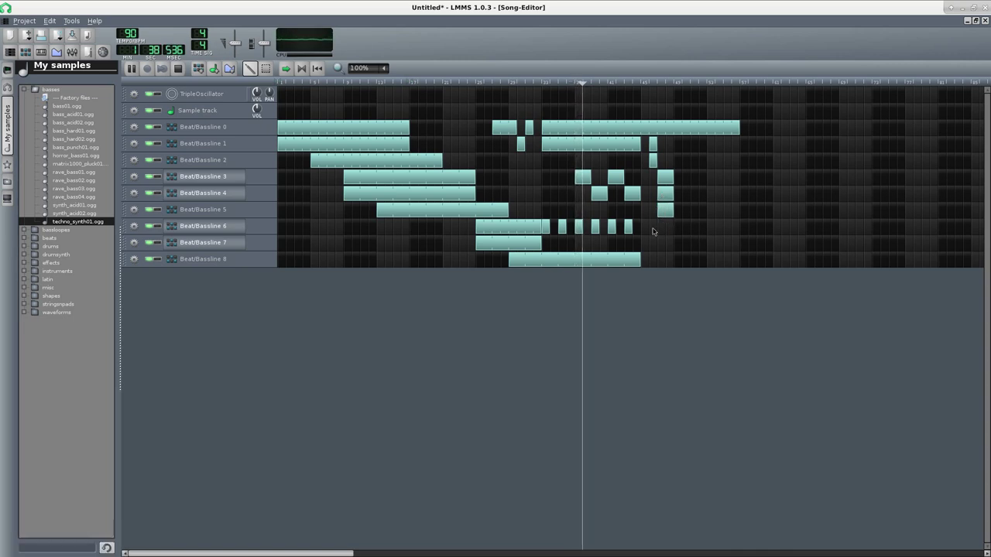
click(654, 227)
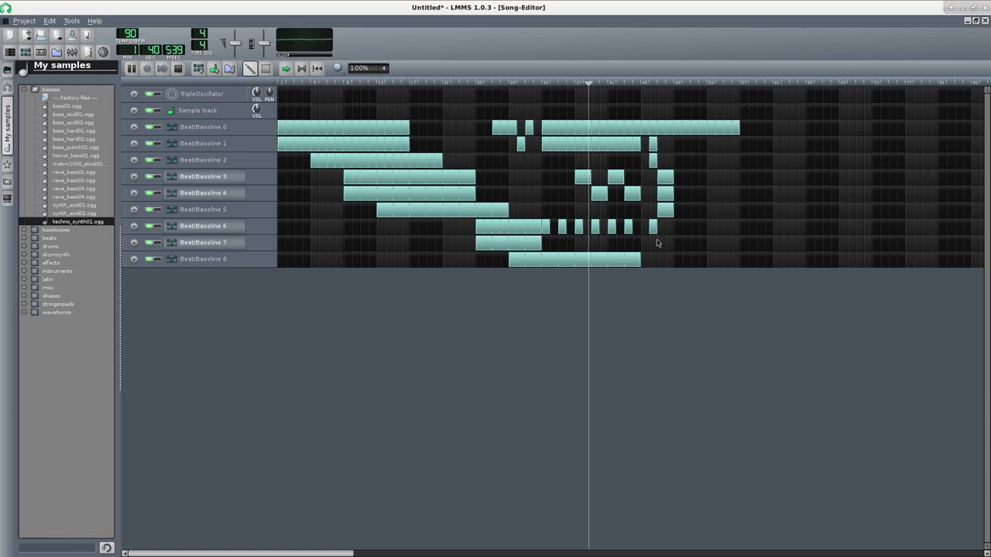
click(655, 243)
click(659, 260)
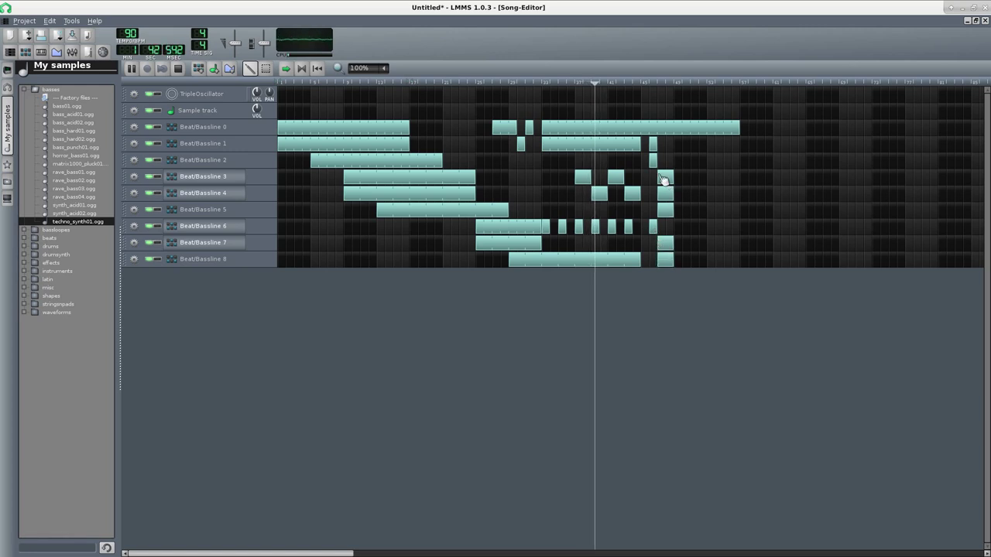
Step: Extend the closing section of Beat/Bassline 1 to 8 so every track ends at bar 57, and restore the Song-Editor window to its smaller size
drag(655, 144, 739, 147)
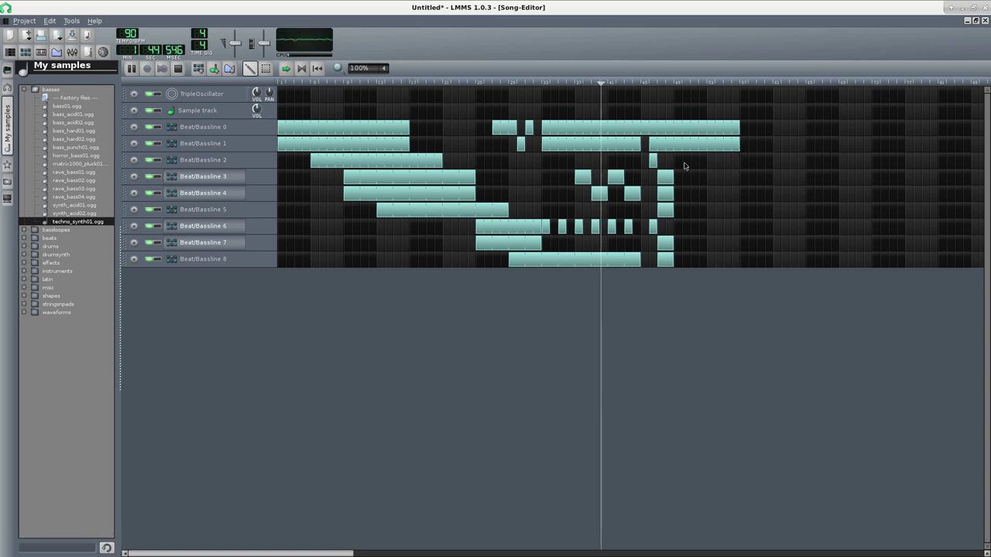
drag(657, 160, 739, 159)
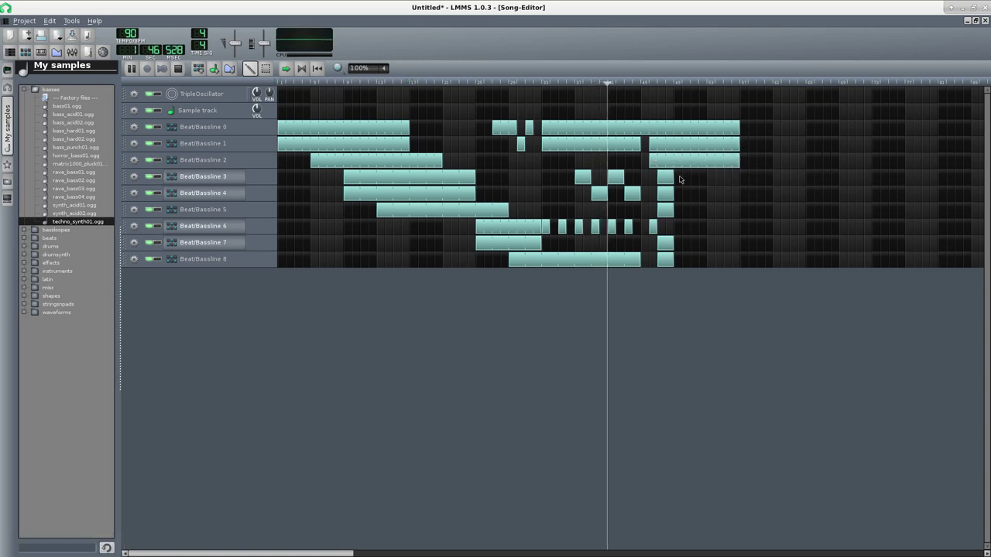
drag(672, 176, 730, 174)
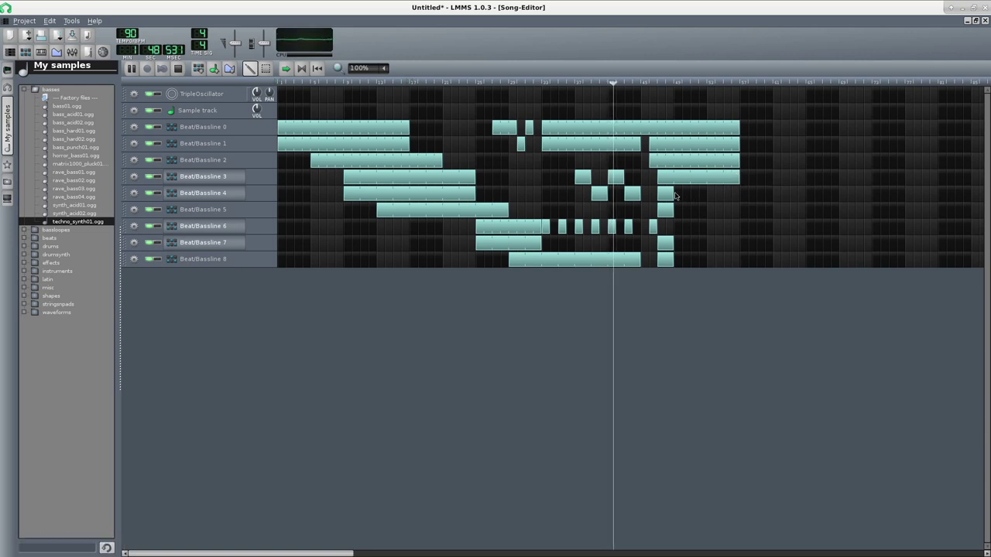
drag(673, 193, 736, 189)
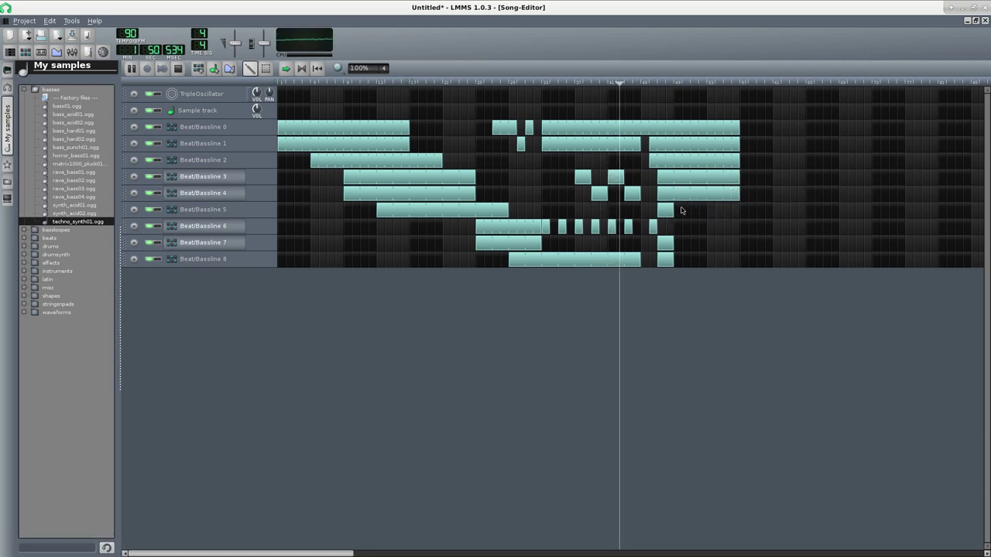
drag(673, 209, 738, 202)
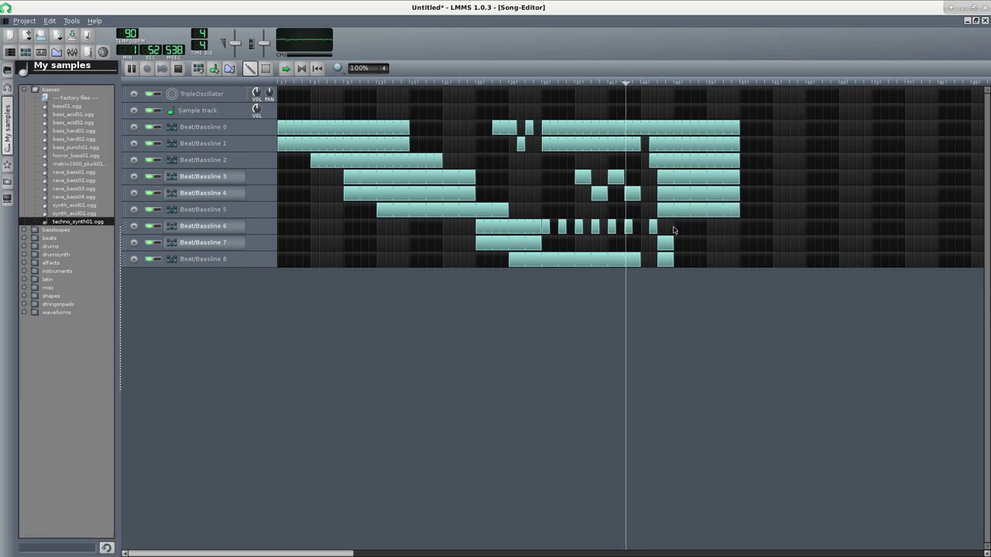
drag(657, 225, 738, 225)
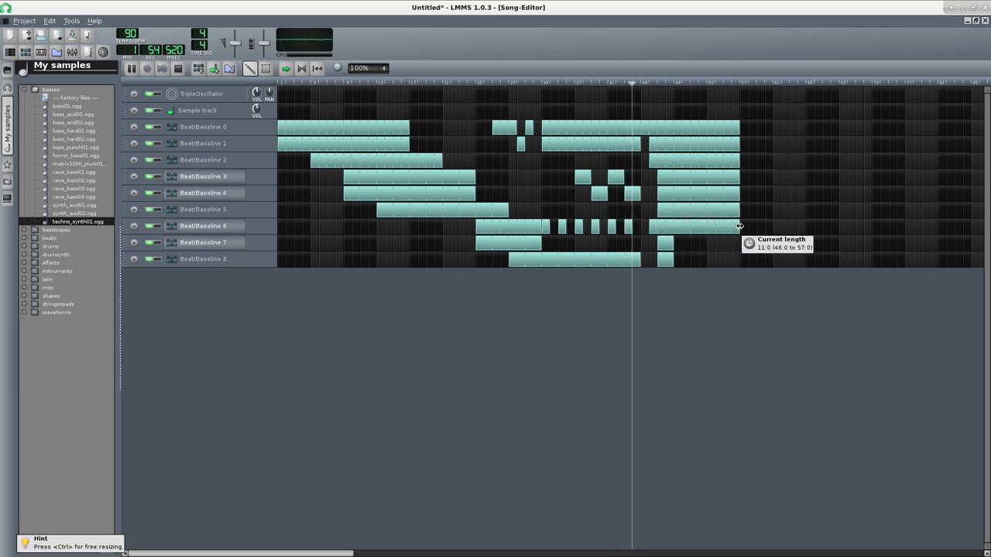
drag(673, 247, 738, 249)
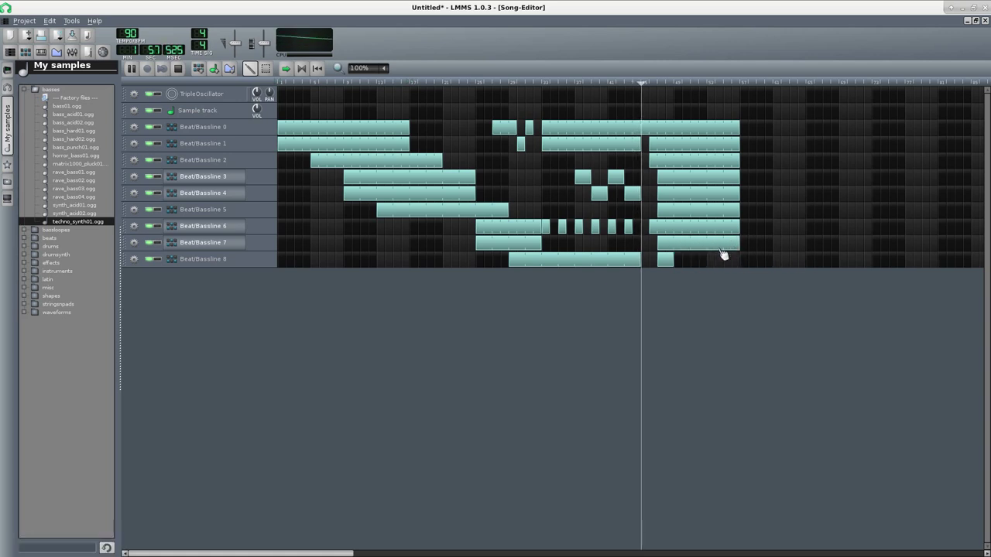
click(683, 262)
drag(693, 263, 740, 261)
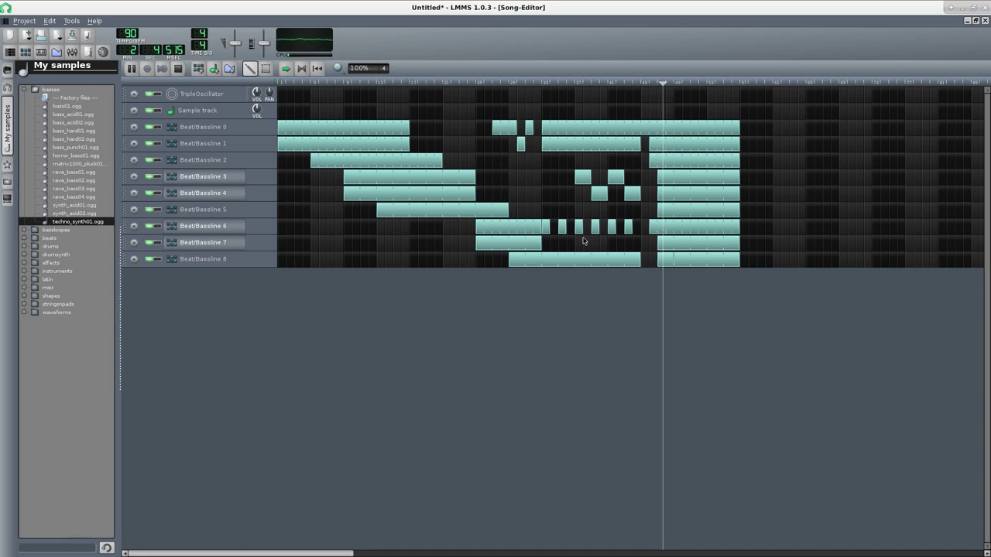
click(975, 21)
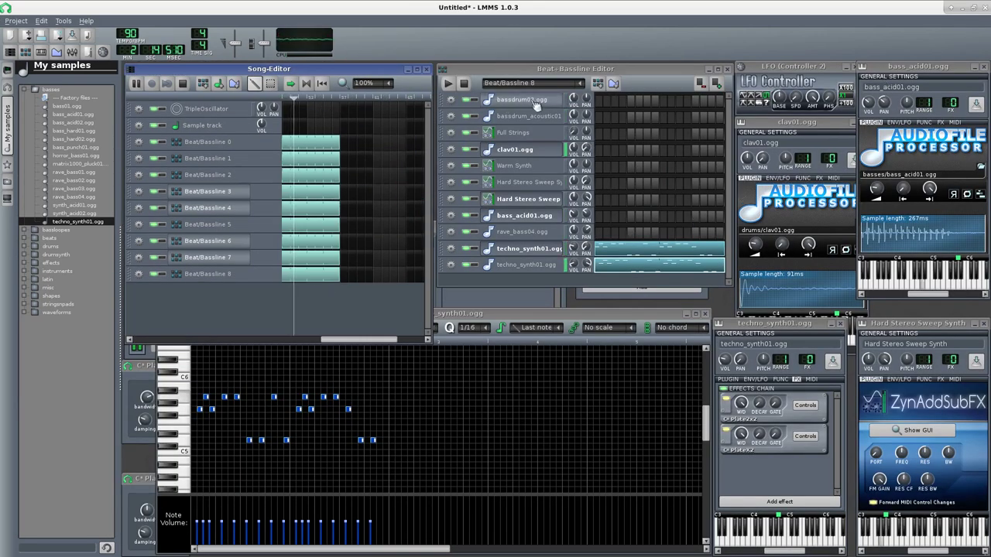
Step: Add a four-bar block ending at bar 57 to Beat/Bassline 9 and load rave_bass04.ogg as a new instrument track
click(310, 291)
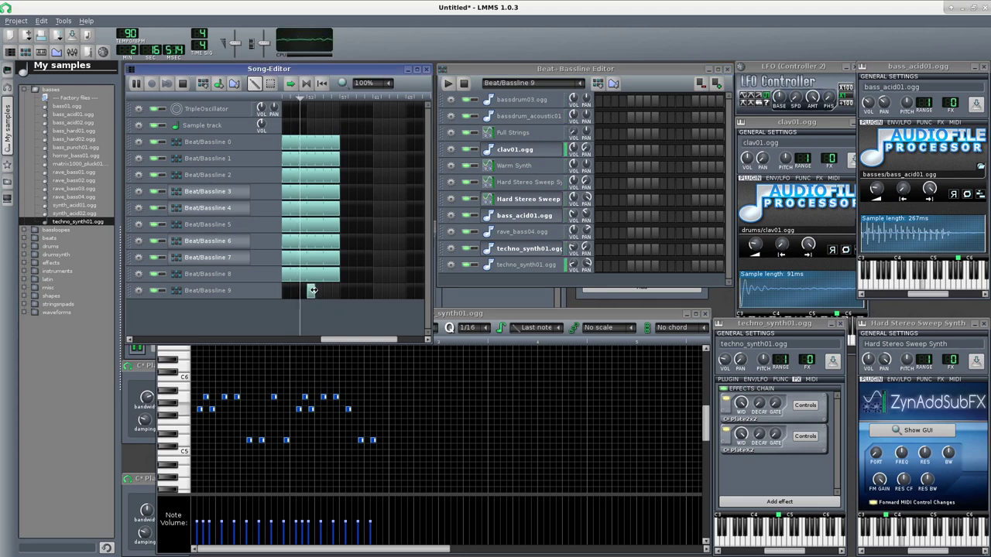
drag(312, 291, 339, 292)
drag(71, 197, 529, 280)
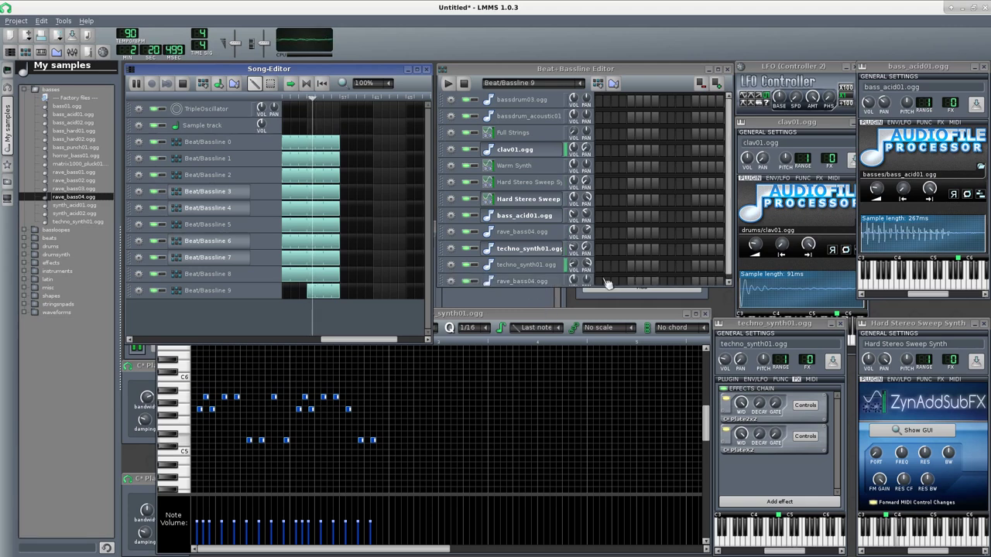
Step: Enable every second step, starting with the first, on the new rave_bass04.ogg track and enlarge the Beat+Bassline Editor to fit all tracks
click(599, 281)
click(614, 281)
click(631, 281)
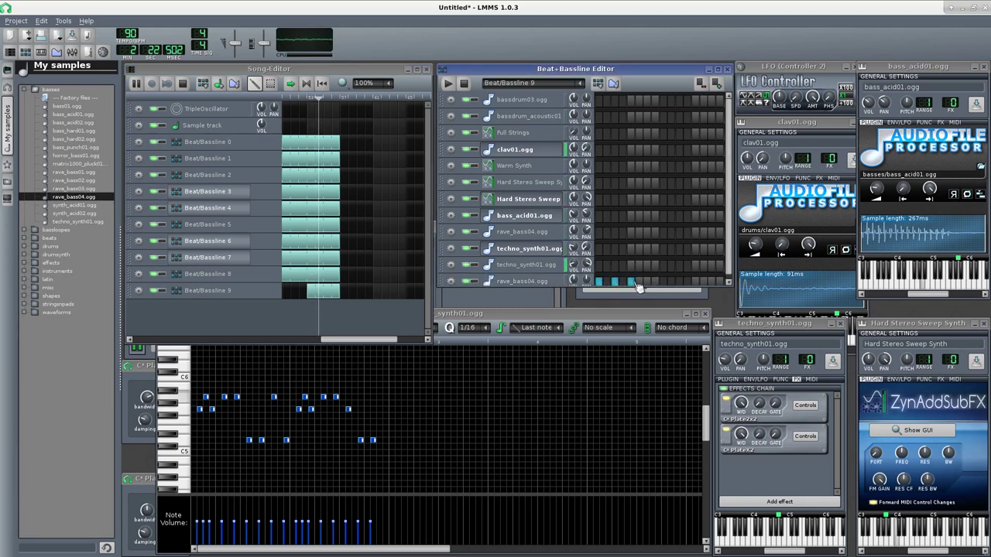
click(646, 281)
click(662, 281)
click(679, 281)
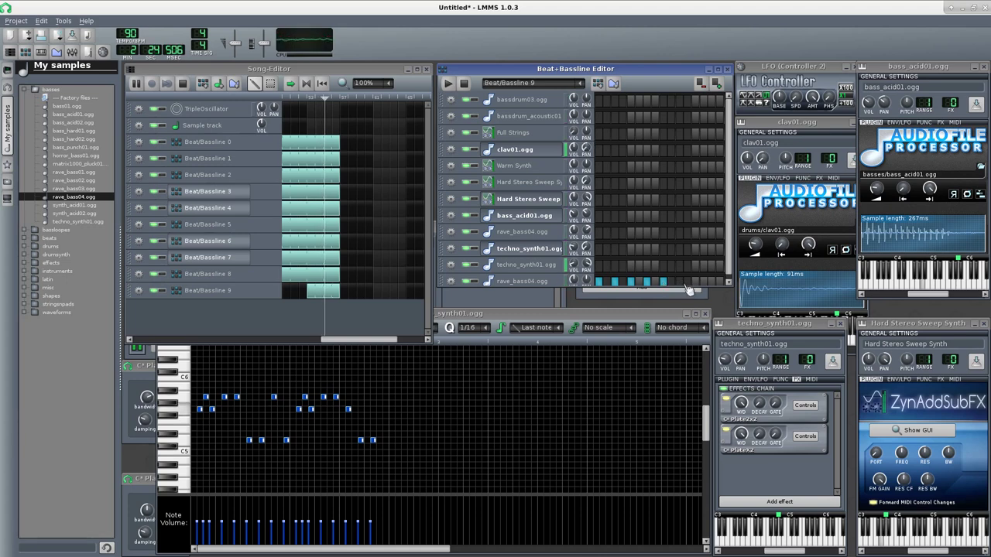
click(695, 281)
click(712, 282)
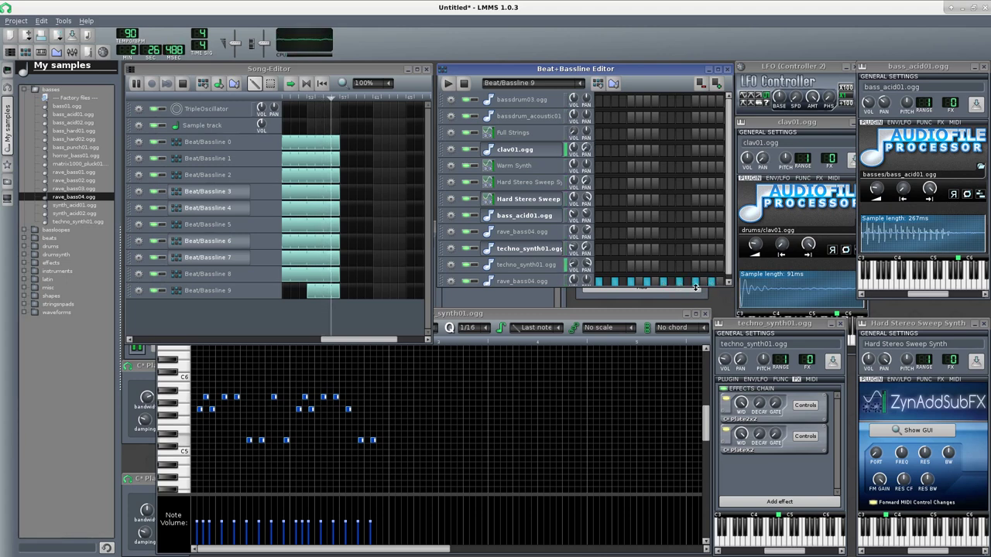
drag(721, 286, 746, 335)
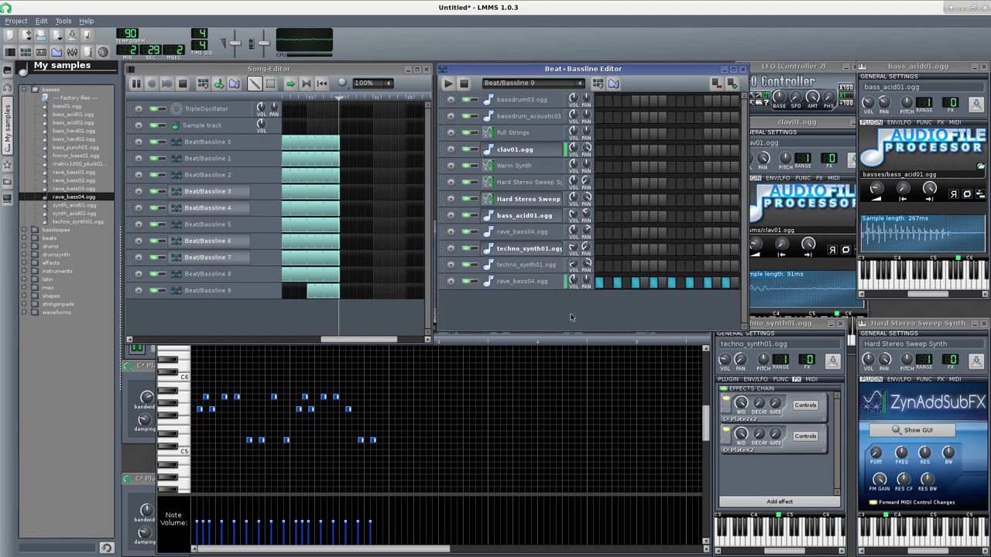
Step: While Beat/Bassline 9 plays alone, trim its rave_bass04.ogg sample to about 21 ms and raise the base note about two octaves
click(460, 84)
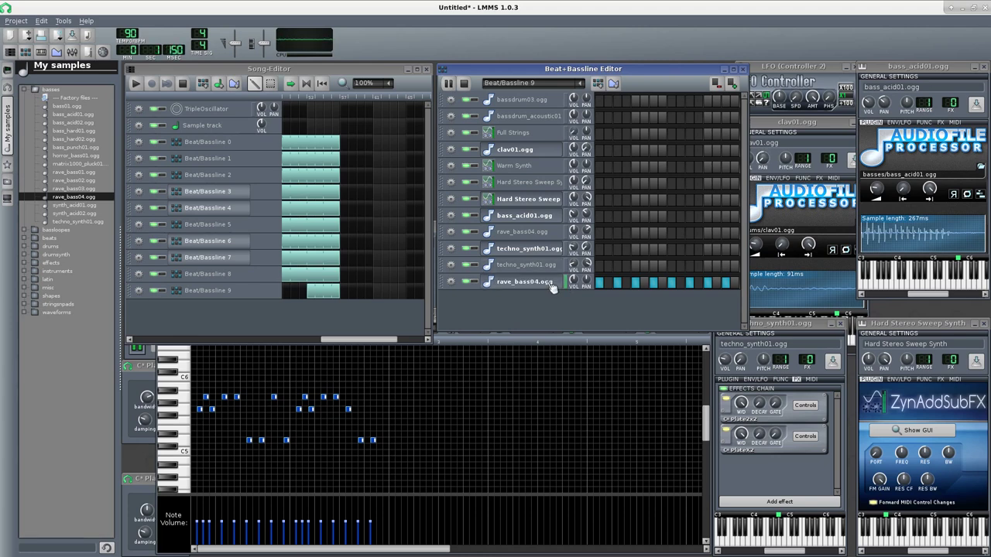
click(522, 281)
drag(922, 430, 922, 476)
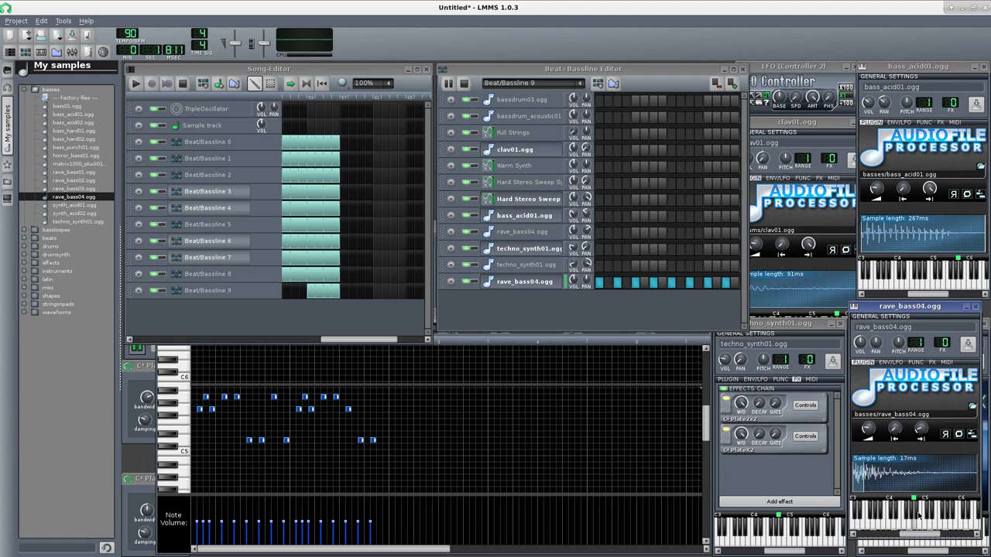
drag(932, 530, 945, 532)
drag(901, 434, 924, 439)
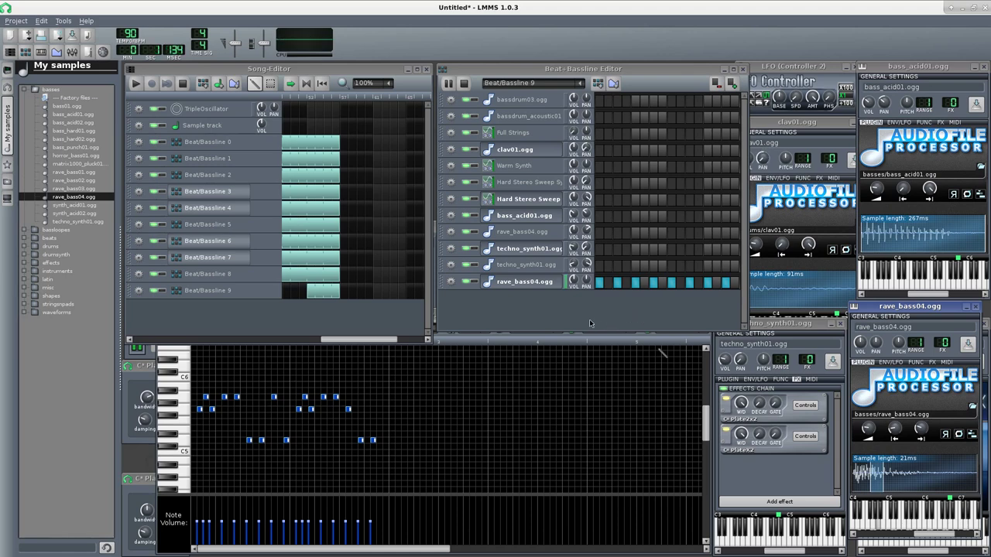
Step: During song playback, extend Beat/Bassline 9's block by eight bars and add a four-bar block after Beat/Bassline 0's last one
click(302, 98)
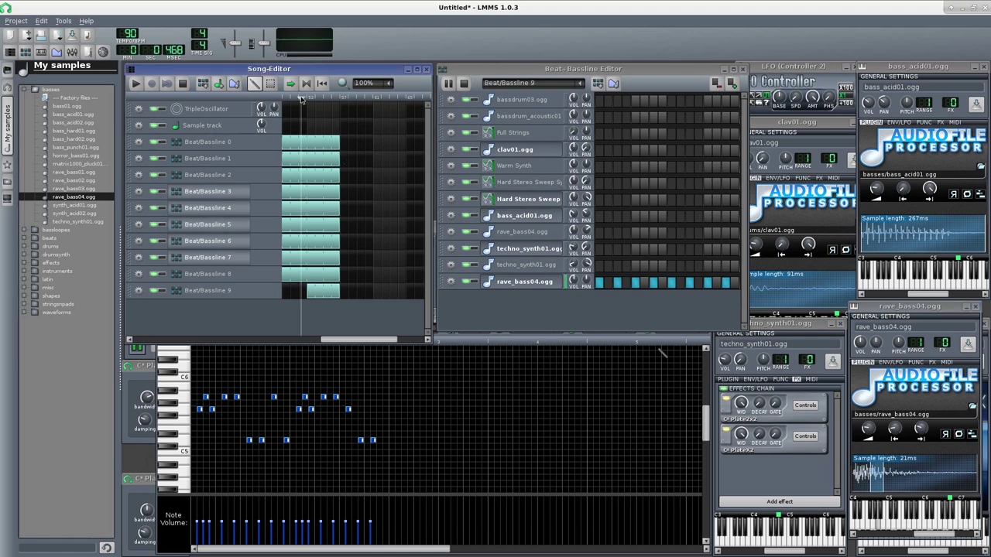
click(134, 85)
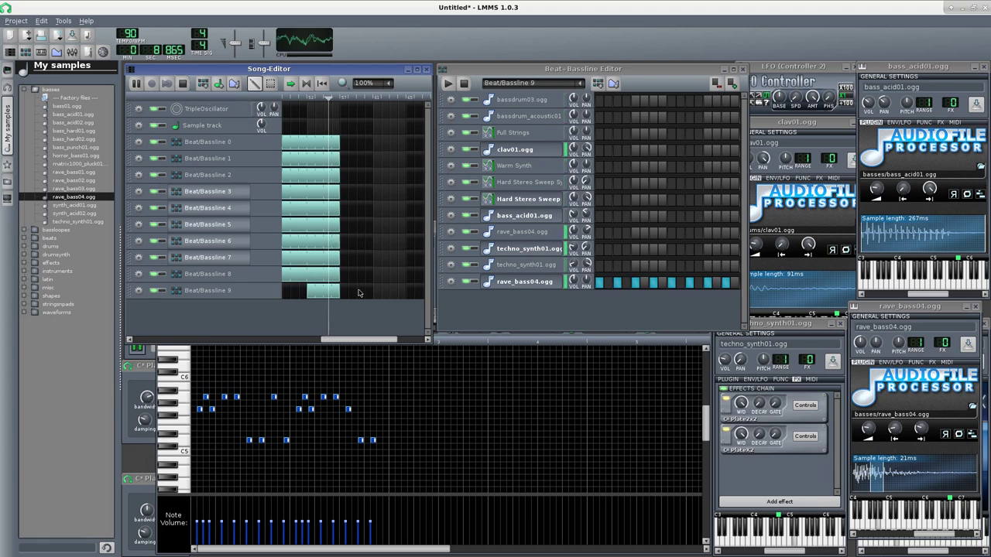
drag(338, 292, 405, 291)
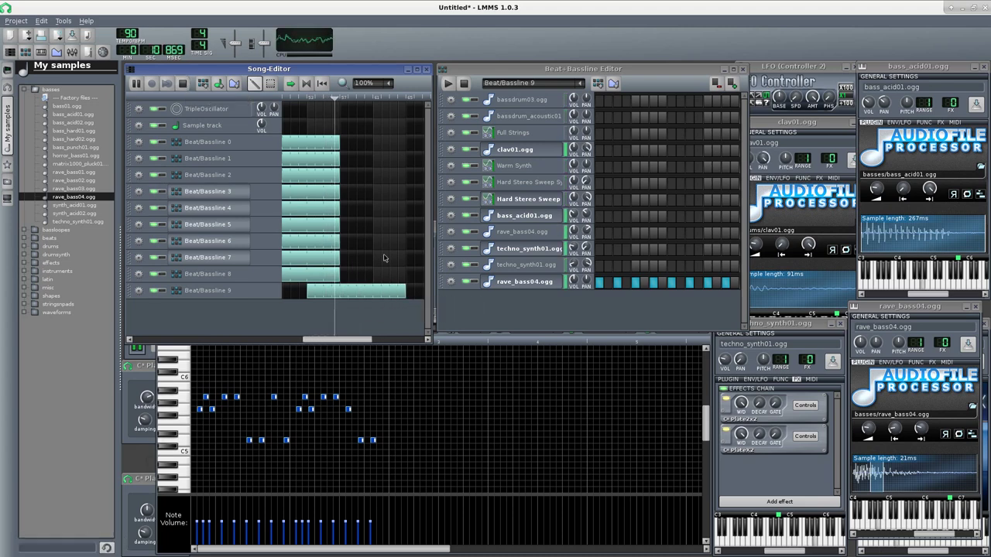
click(344, 142)
drag(343, 142, 373, 141)
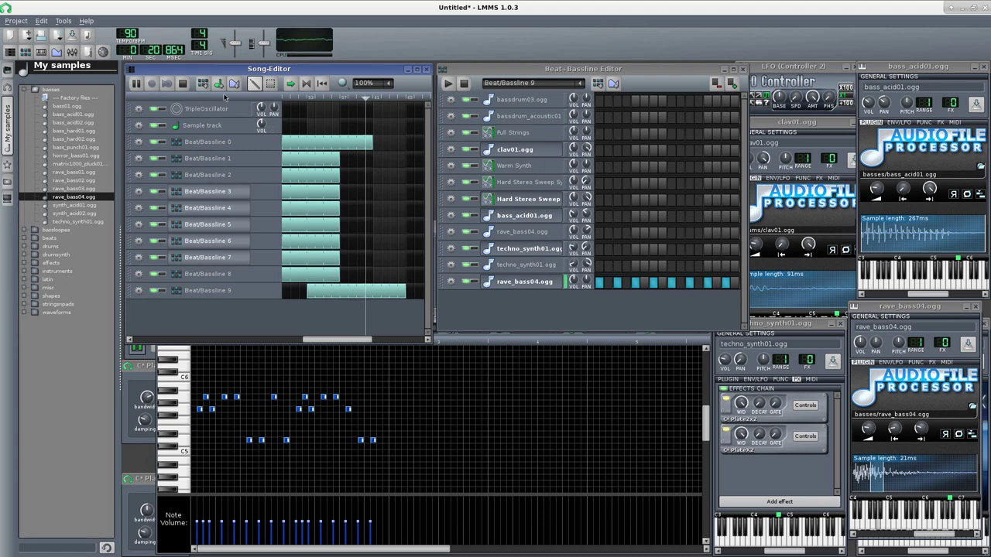
key(space)
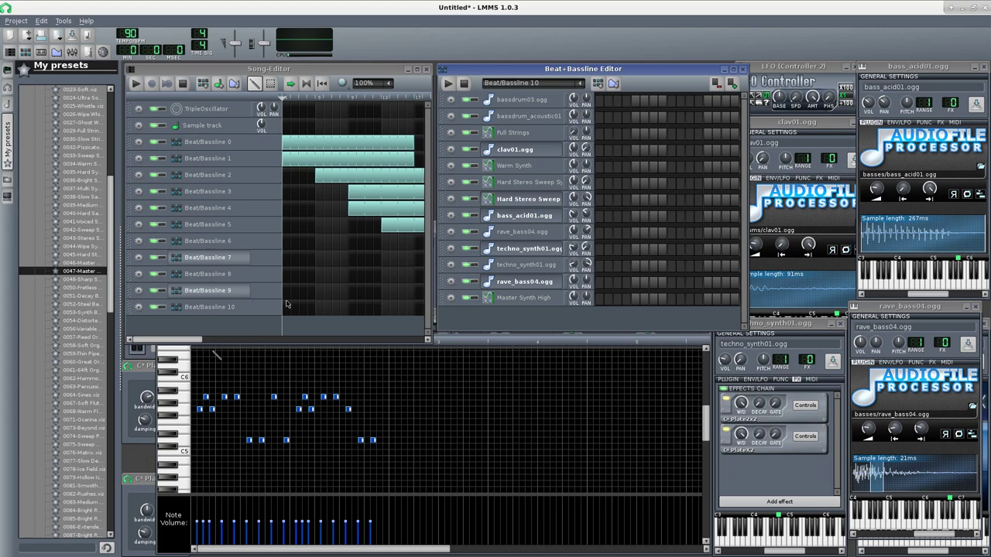
Step: Add a long block from bar 1 to Beat/Bassline 10 and open its Master Synth High pattern in a maximized Piano-Roll
click(288, 307)
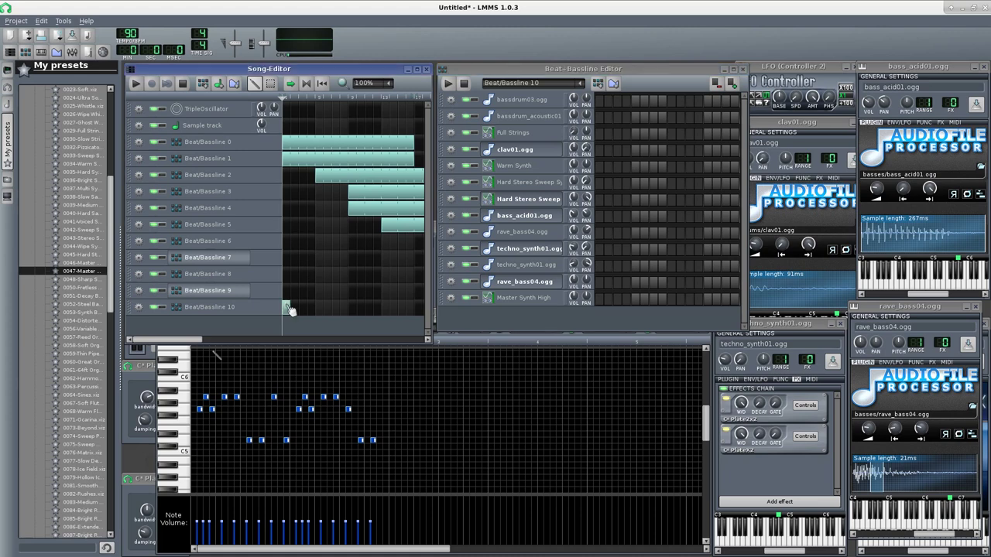
drag(292, 312, 700, 314)
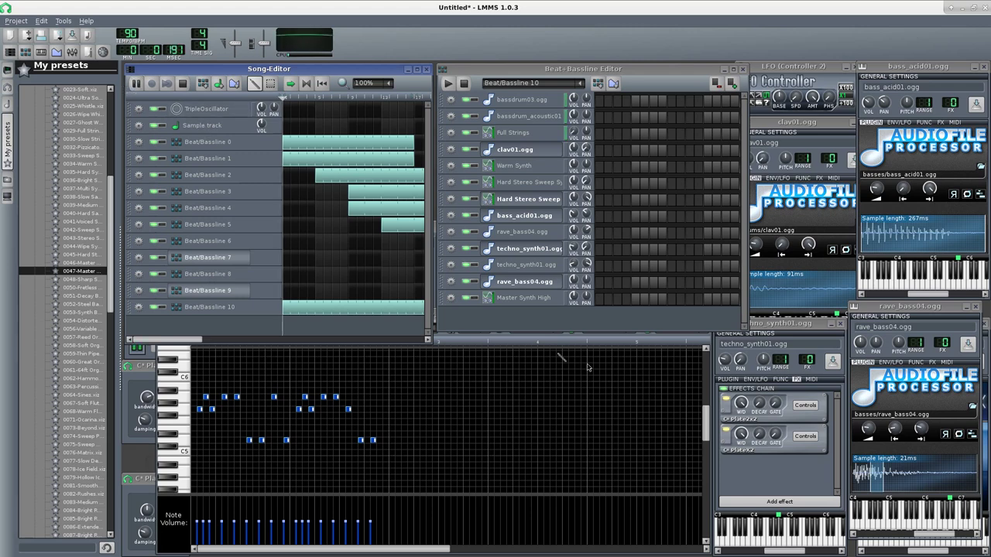
right_click(617, 299)
click(639, 304)
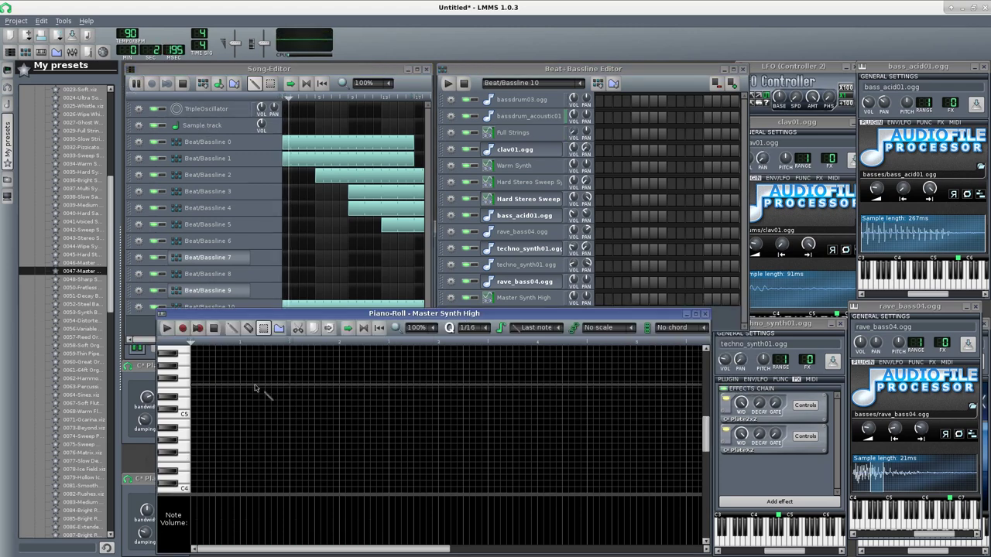
double_click(353, 313)
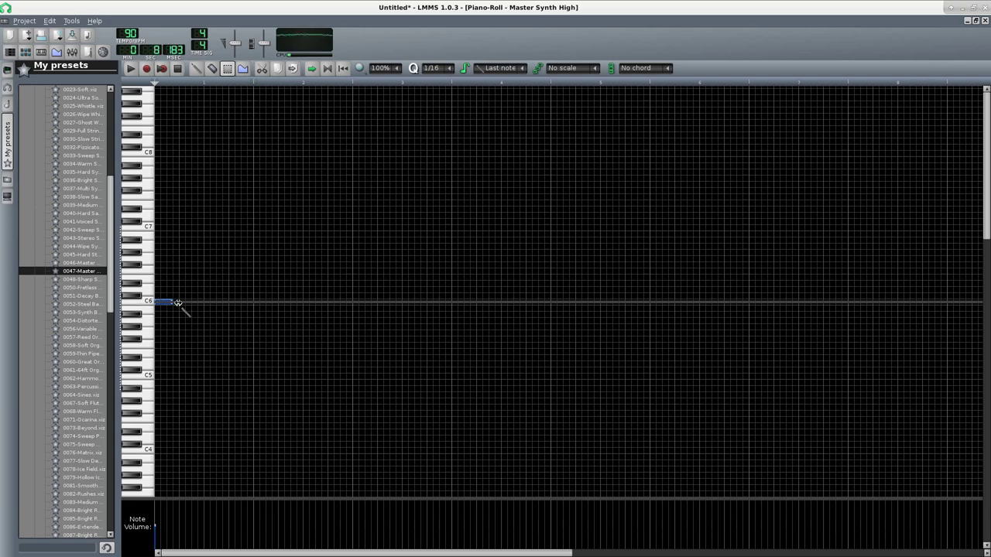
Step: Draw a one-bar chord of C6, G6 and C7 in bar 1 and copy it into bar 2 three semitones lower
drag(178, 302, 250, 304)
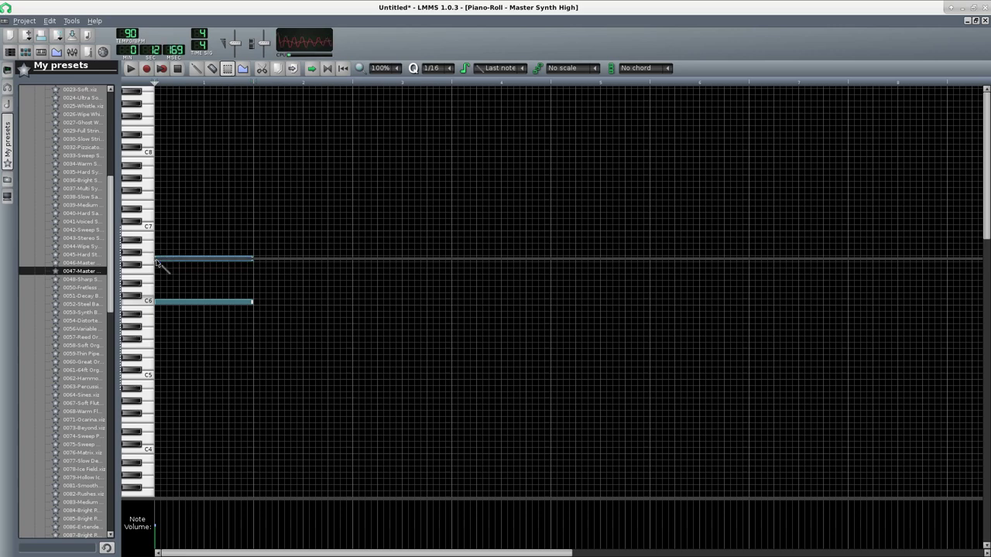
click(159, 227)
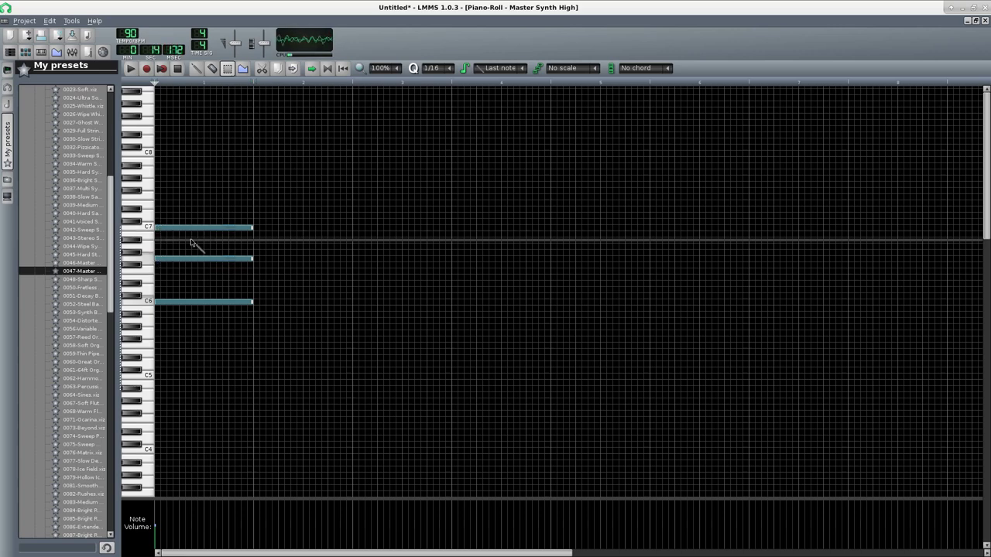
key(ctrl+a)
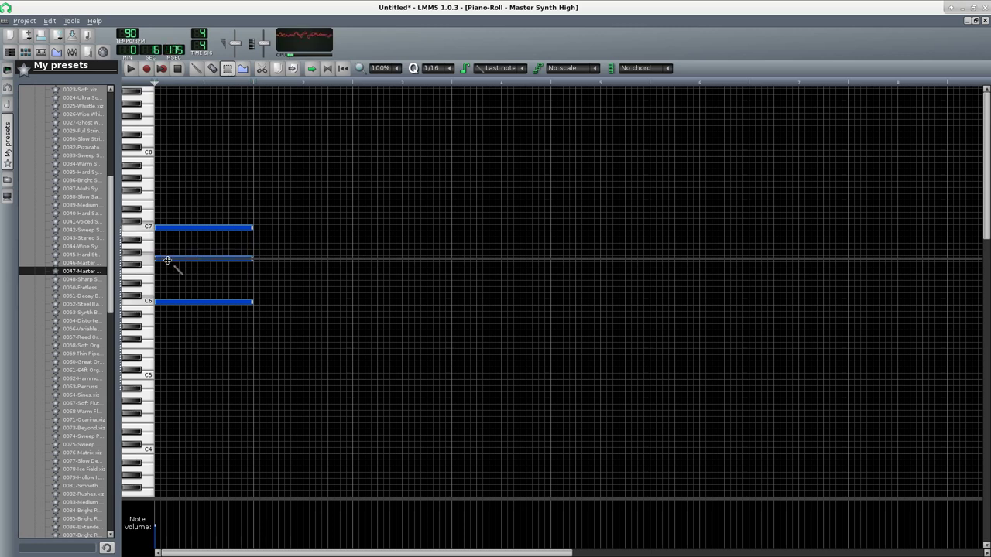
drag(170, 260, 267, 277)
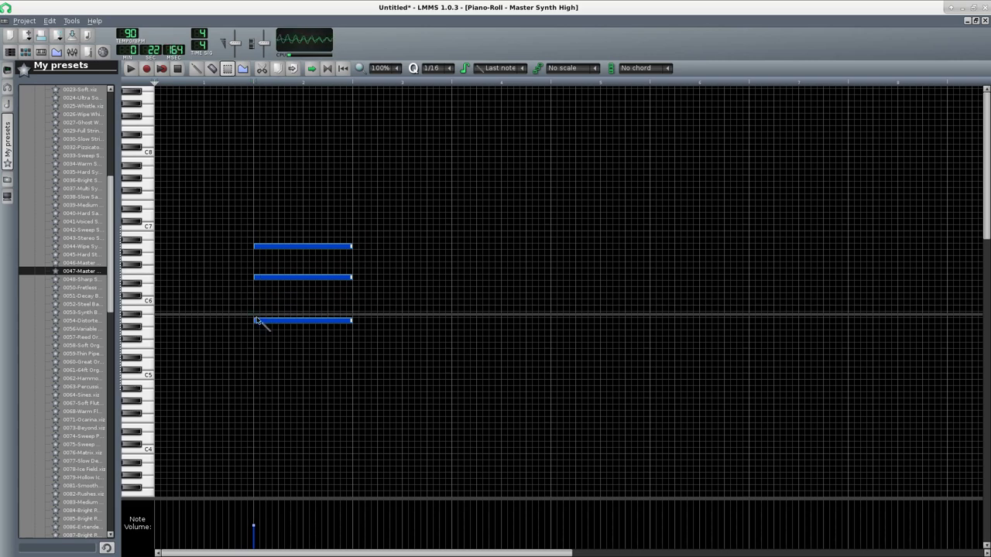
key(ctrl+v)
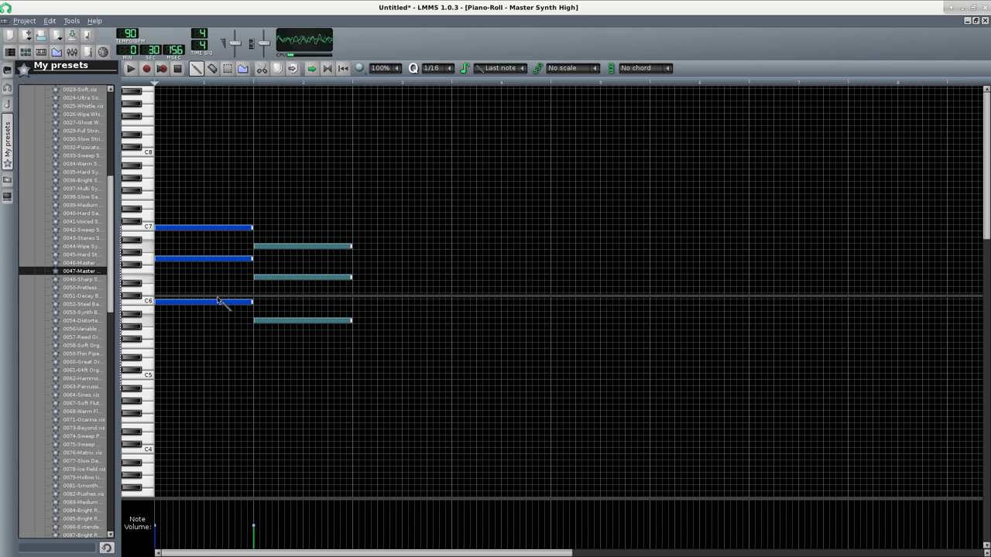
Step: Copy the bar 1 chord into bar 3 five semitones lower and into bar 4 one octave lower, keeping the original in bar 1
drag(191, 303, 397, 333)
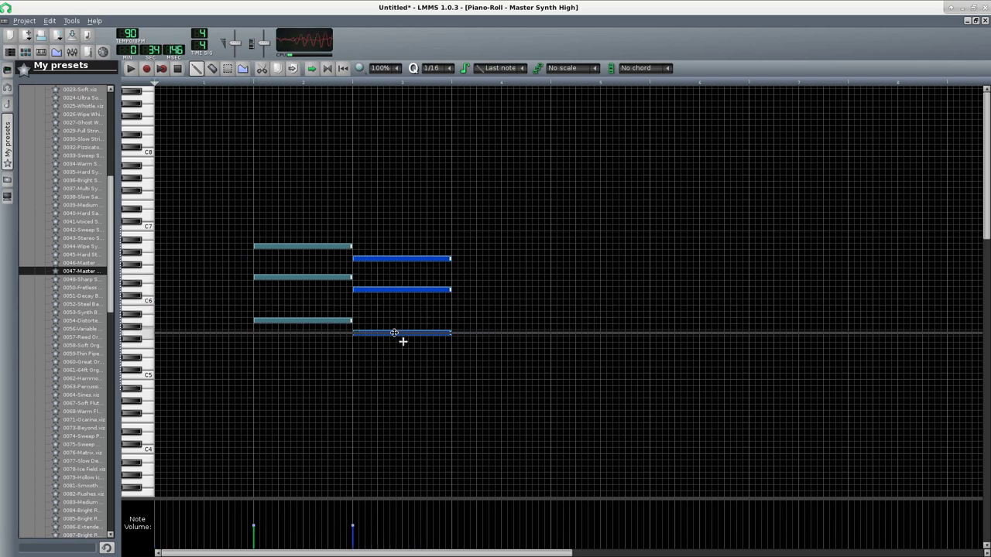
key(ctrl+v)
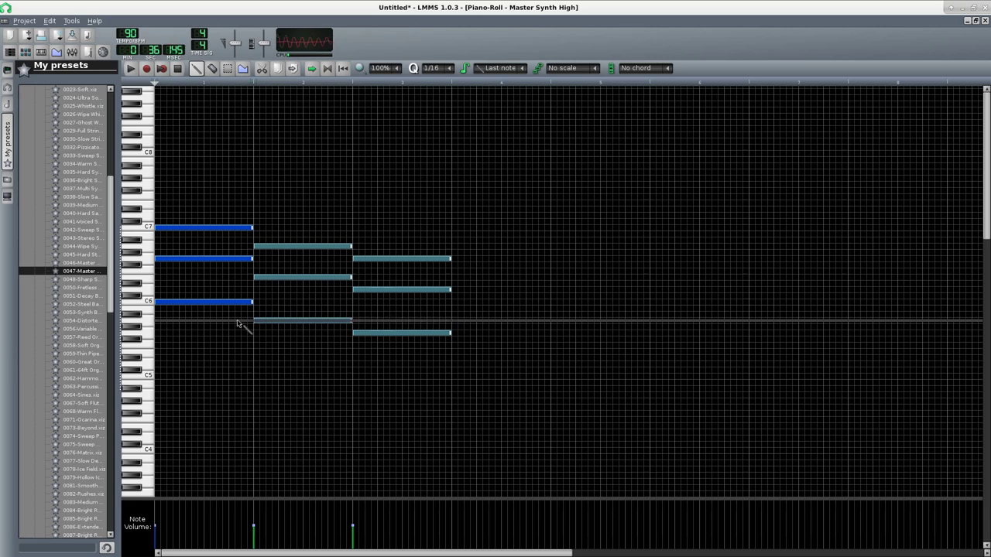
drag(216, 303, 522, 380)
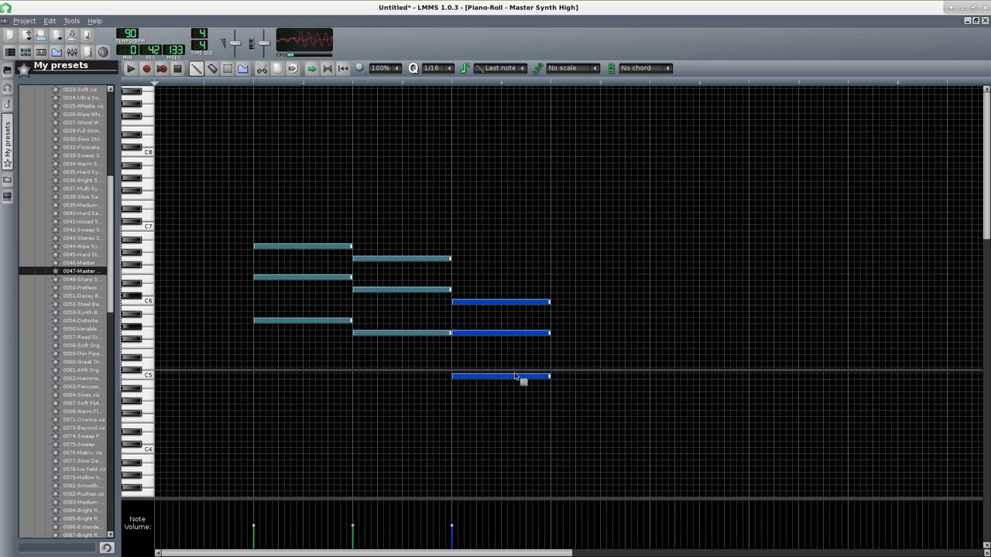
key(ctrl+v)
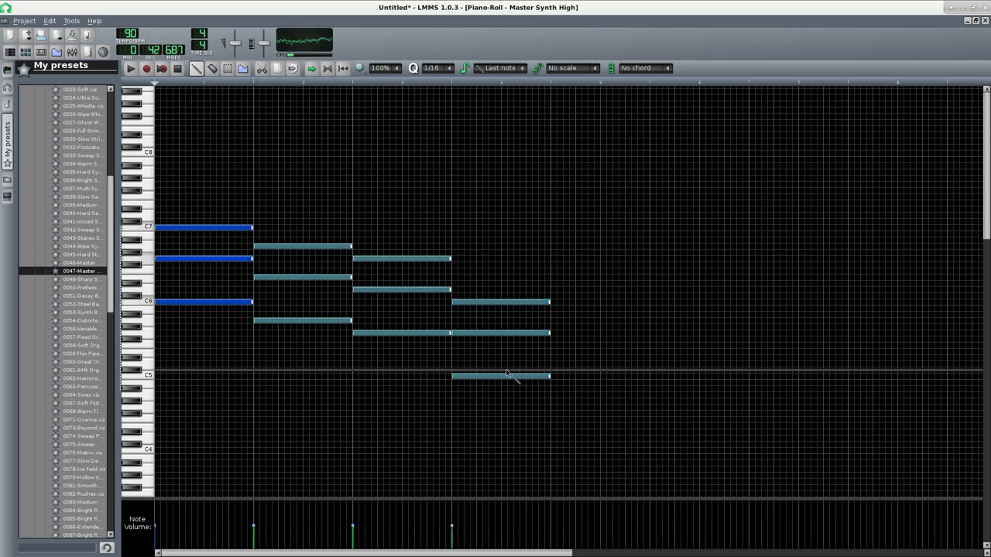
click(977, 21)
Step: Examine Master Synth High's PADsynth harmonic structure and its envelope and LFO settings in the ZynAddSubFX instrument editor
click(511, 297)
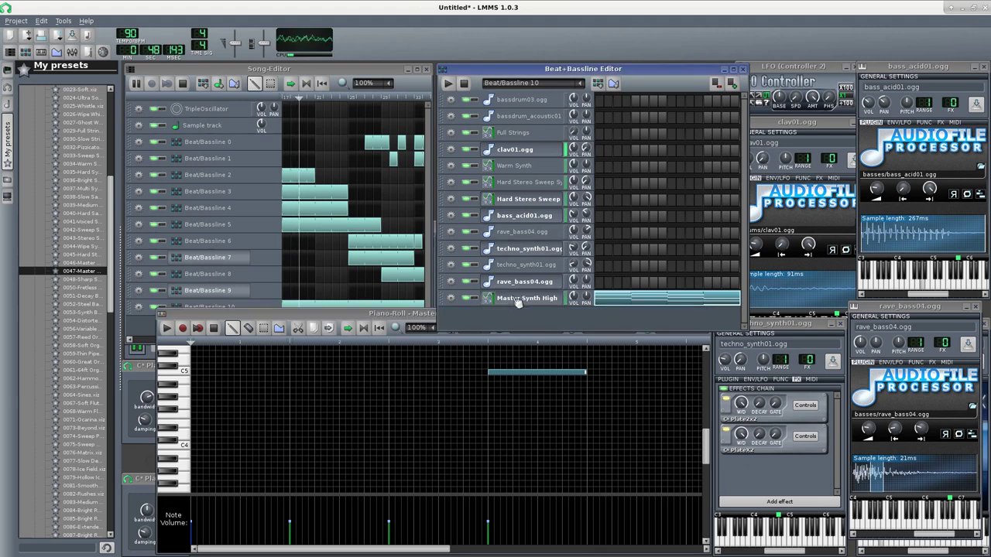
click(625, 430)
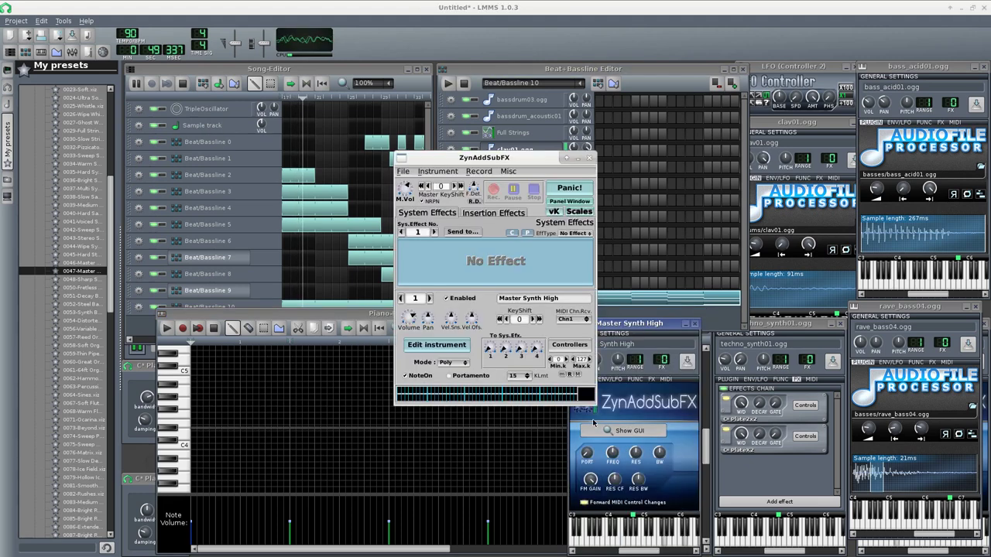
click(463, 346)
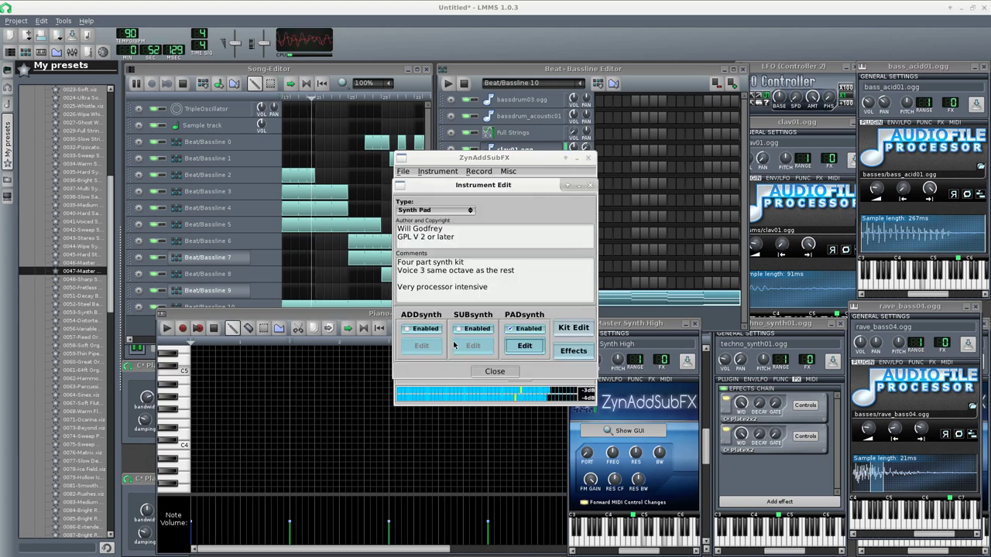
click(526, 343)
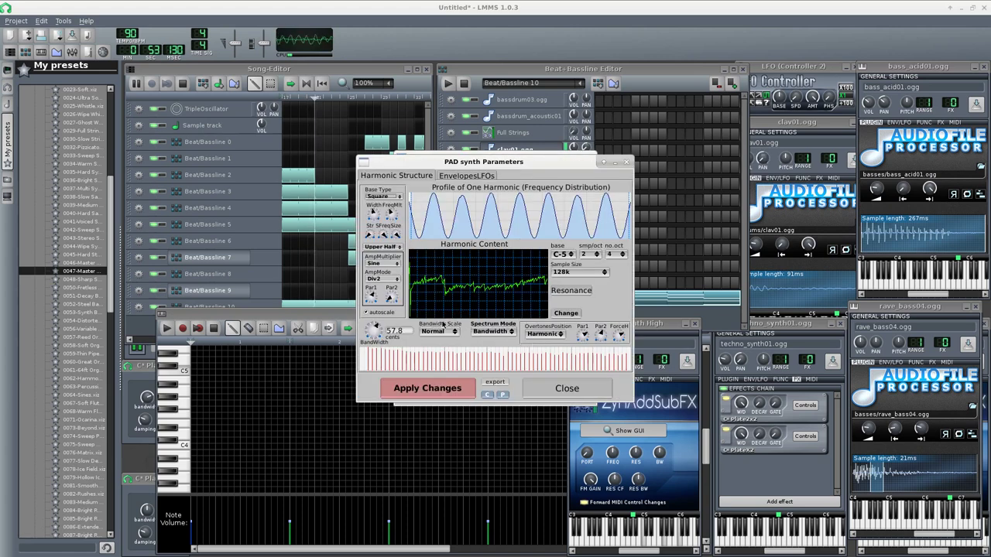
click(449, 177)
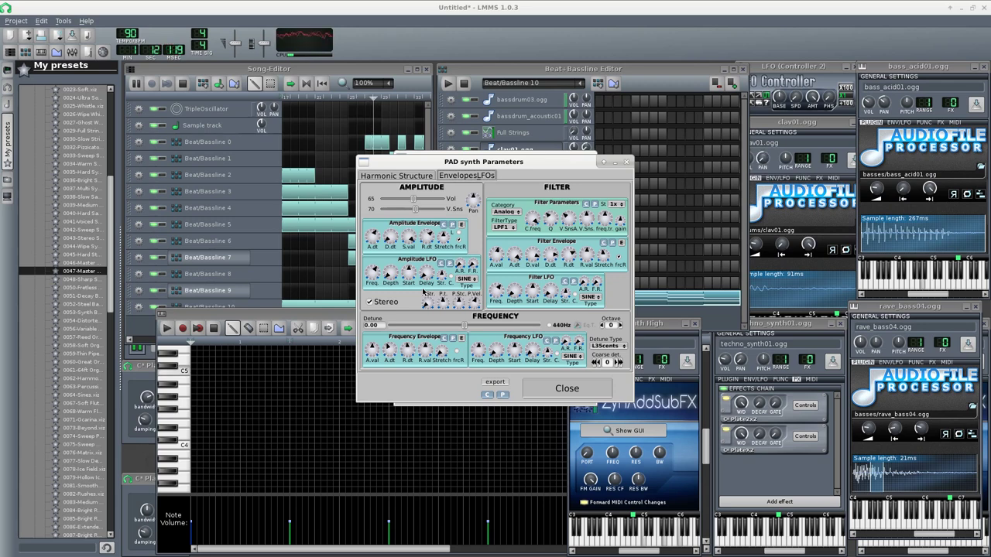
click(566, 387)
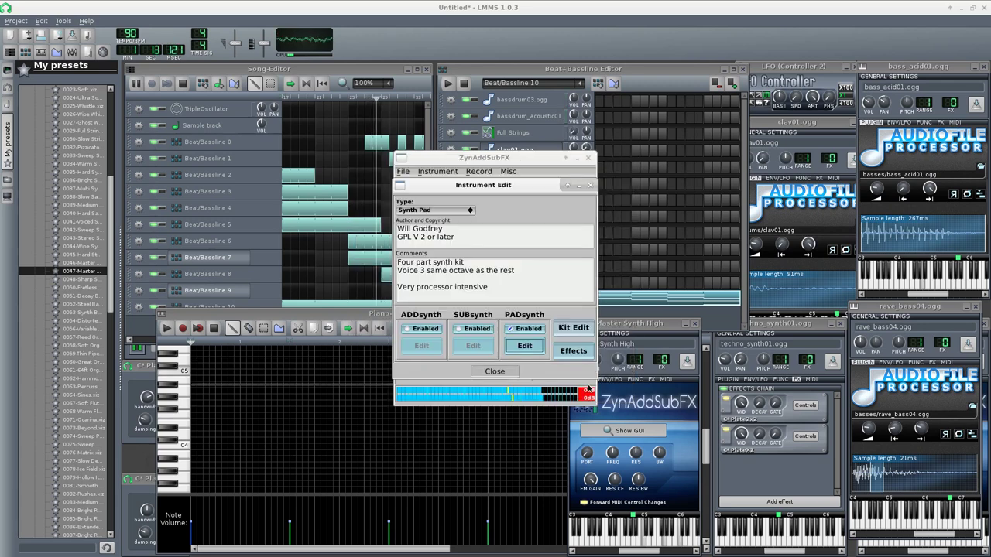
click(590, 186)
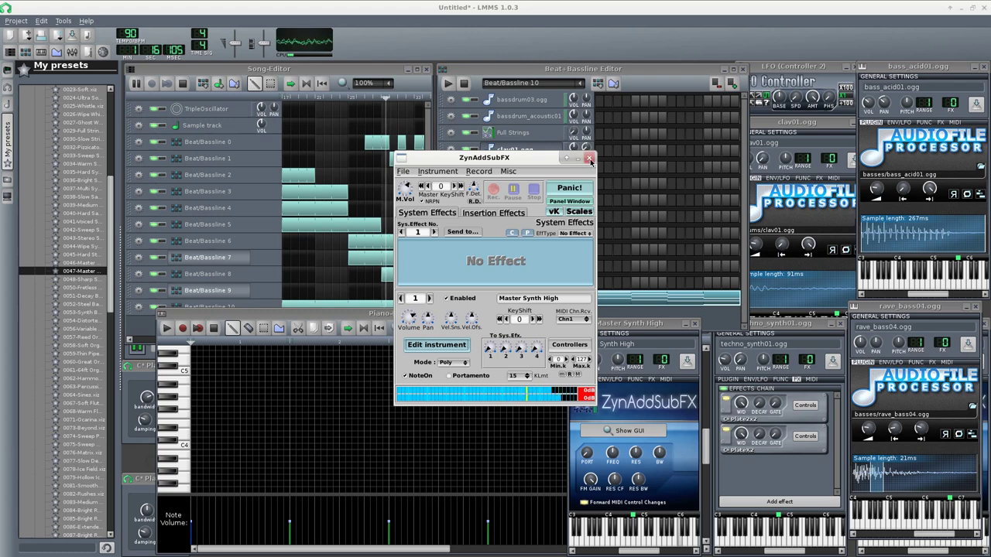
click(590, 160)
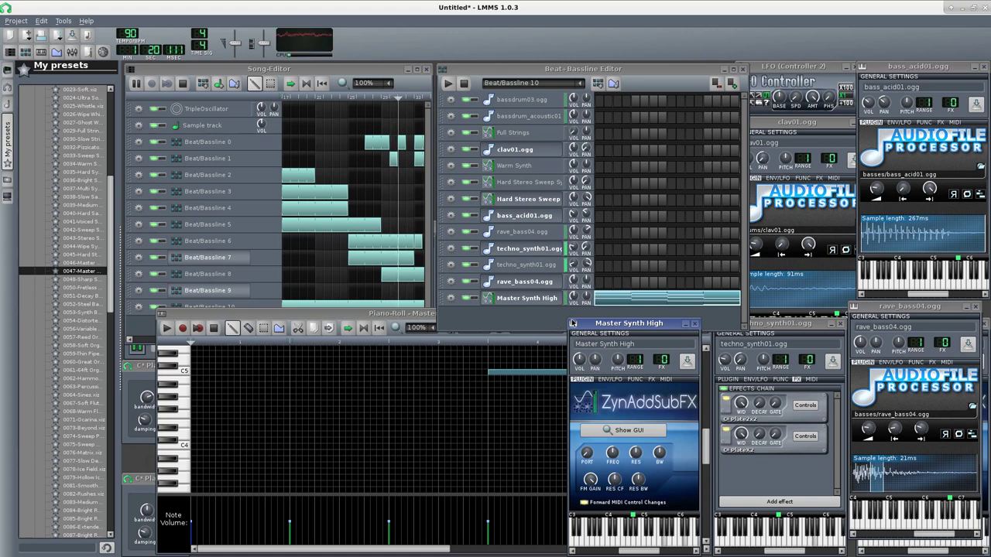
Step: Lower the Master Synth High track's volume to about 40%
click(573, 297)
drag(574, 297, 574, 335)
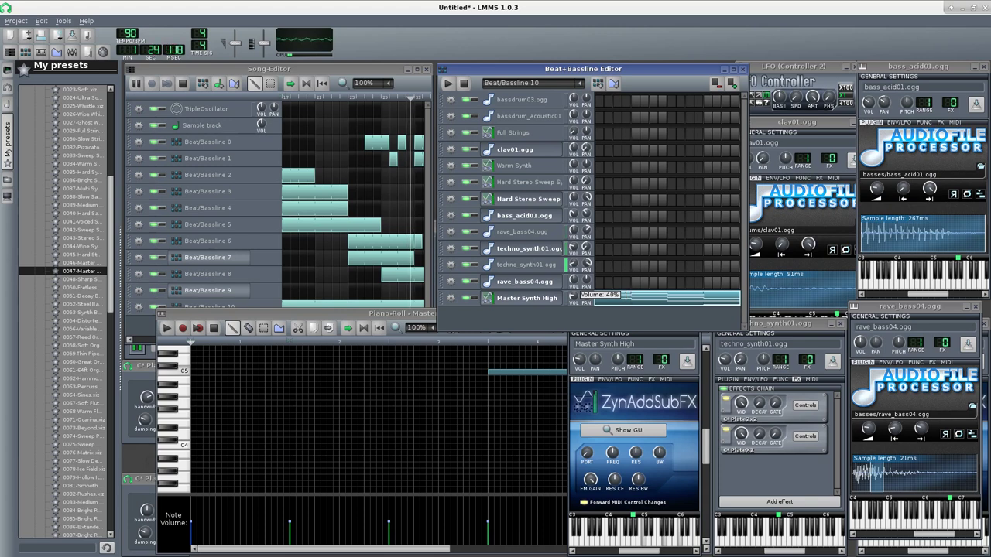
Step: Maximize the Song-Editor, restart playback from the beginning and shift the long Beat/Bassline 10 block four bars later to start at bar 5
click(356, 70)
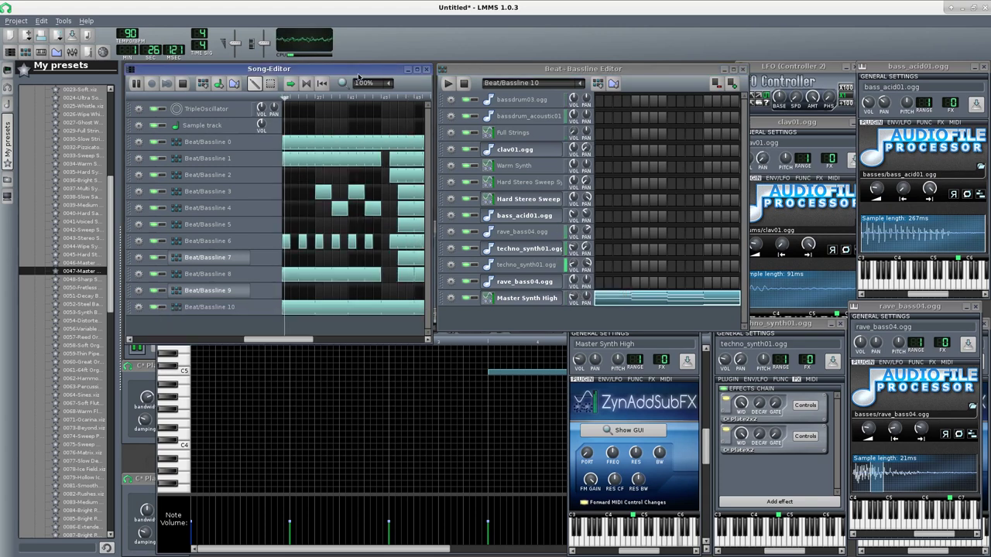
double_click(356, 71)
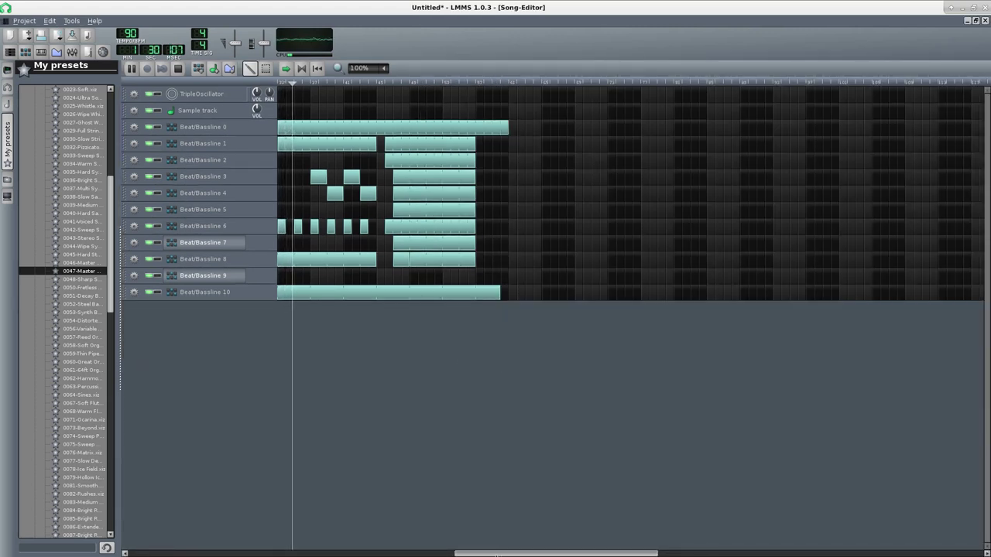
drag(503, 555, 116, 534)
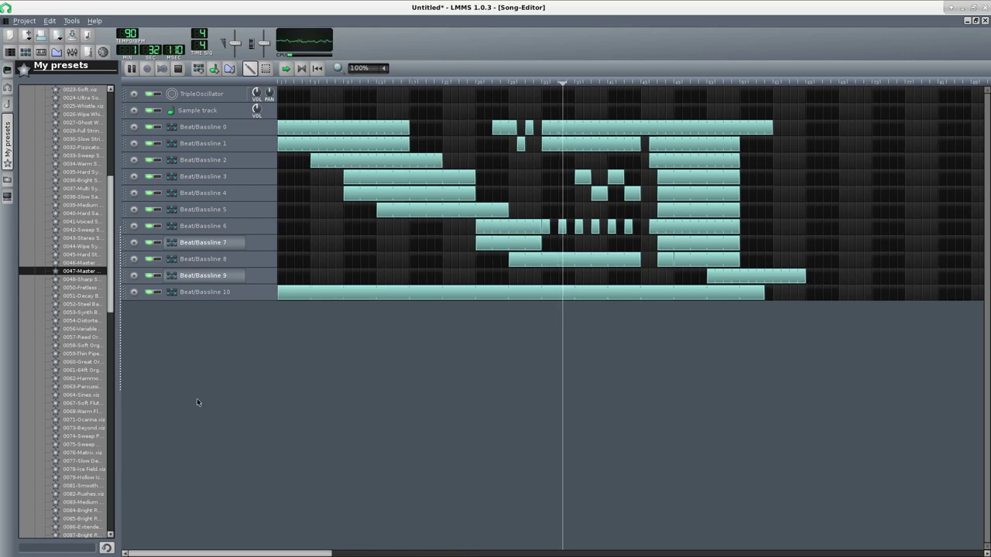
click(178, 72)
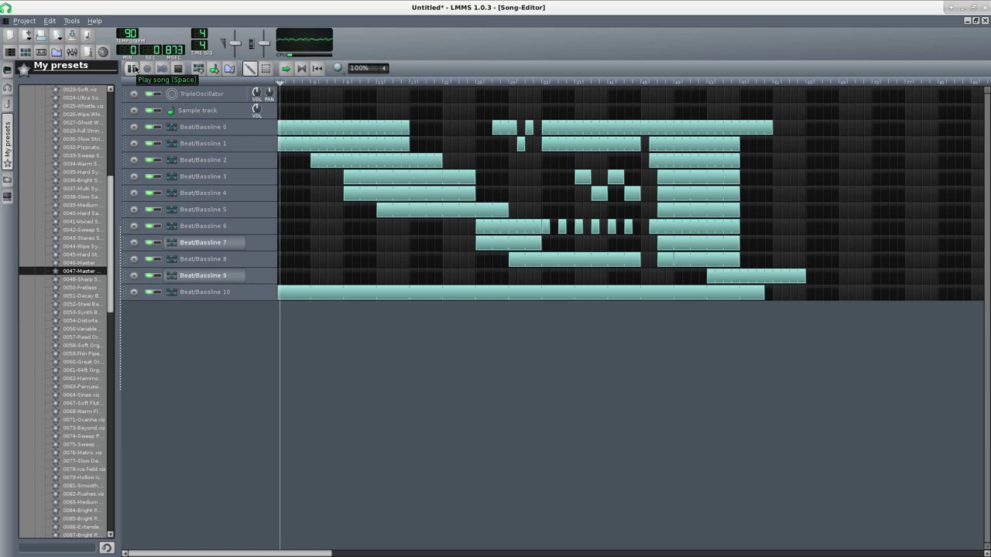
drag(310, 294, 333, 294)
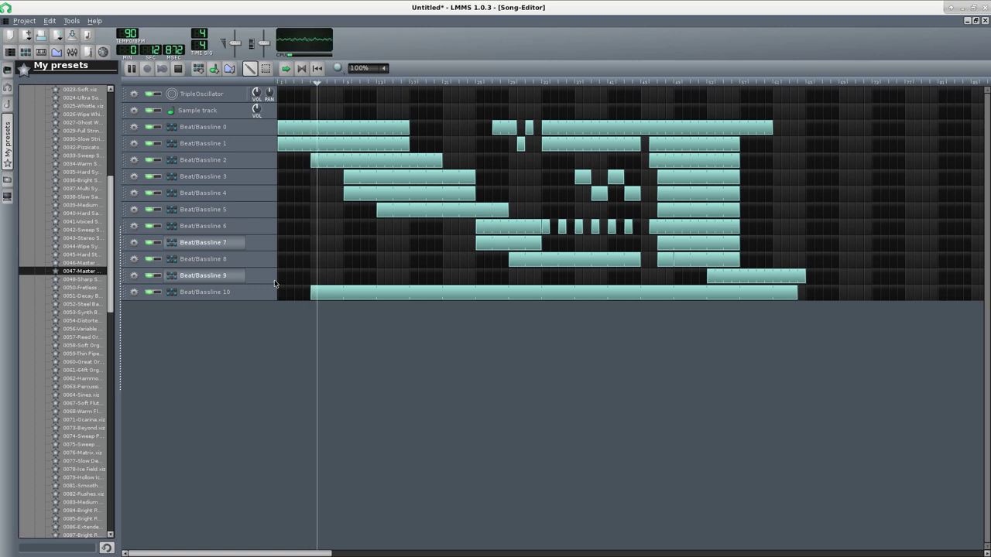
Step: Play the song from about bar 25 and lower the Master Synth High track's volume to about 23%
click(474, 88)
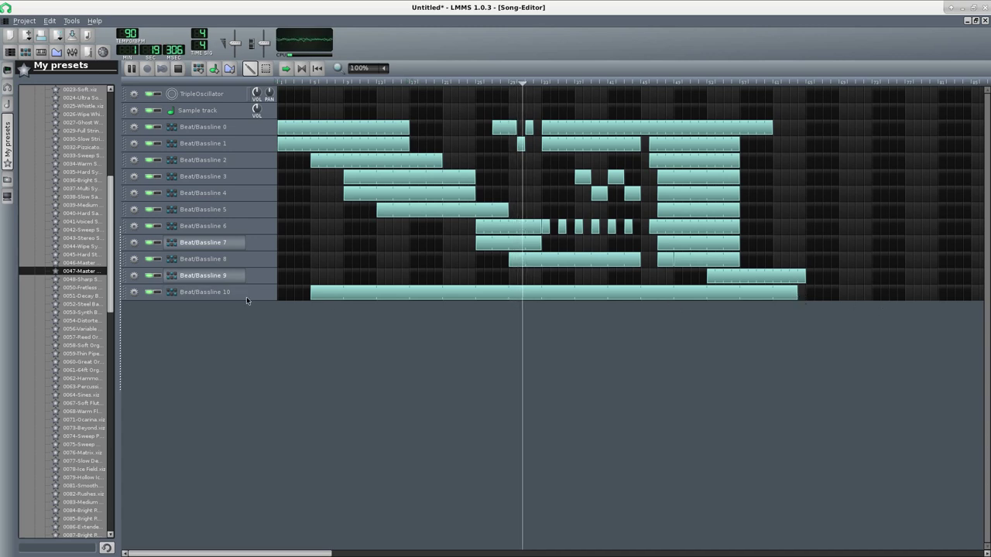
click(974, 20)
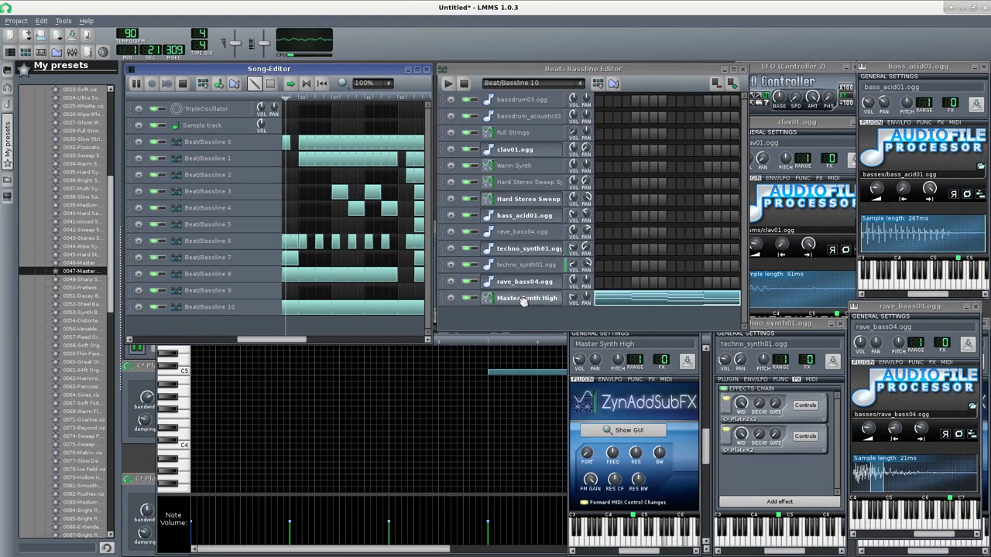
click(572, 299)
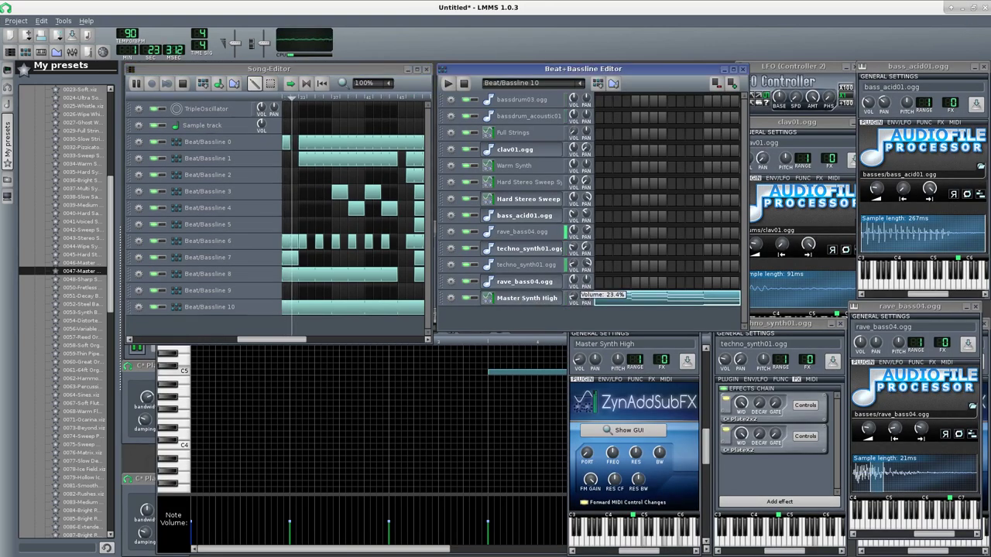
drag(572, 298, 572, 310)
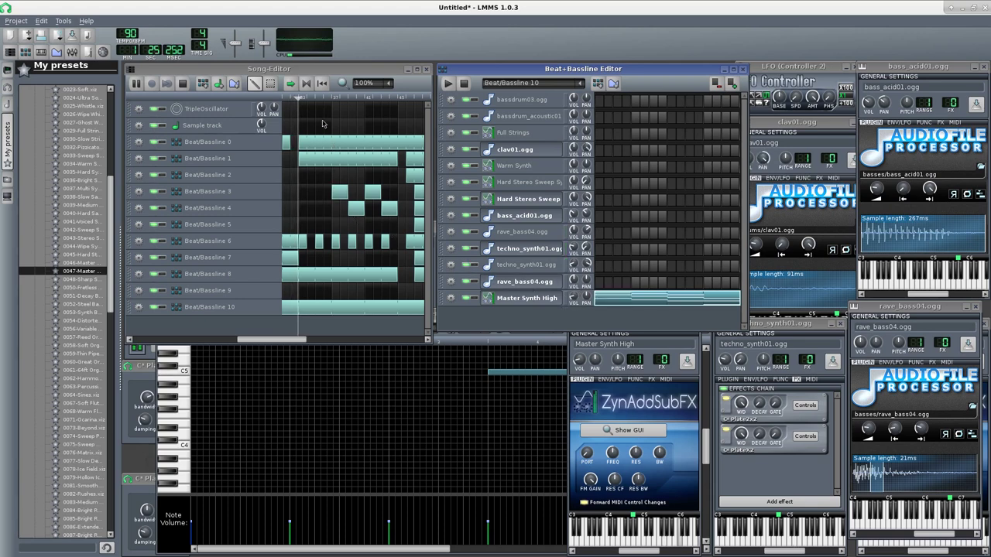
Step: Shorten the long Beat/Bassline 10 block in the maximized Song-Editor to end at bar 29, level with the end of the Beat/Bassline 5 block
double_click(278, 68)
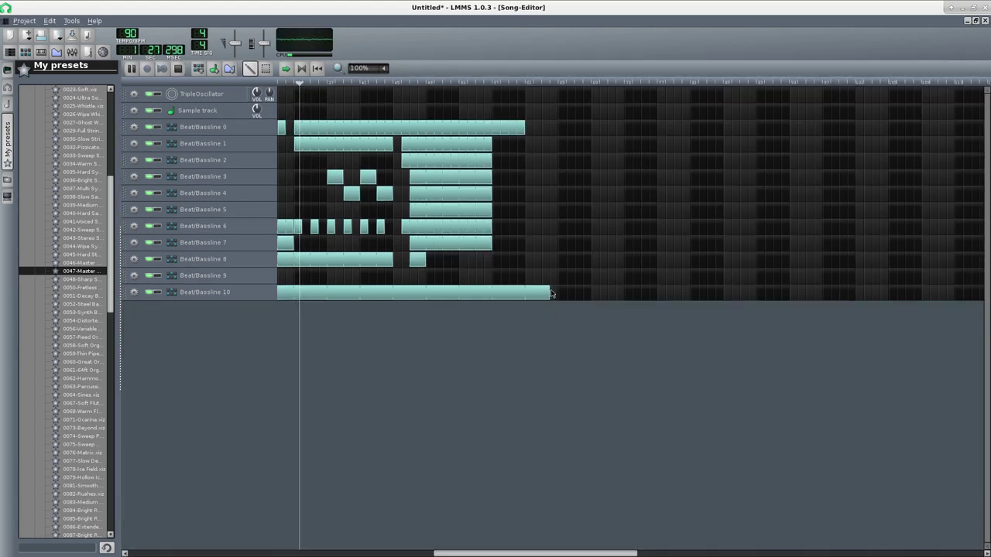
drag(490, 553, 373, 555)
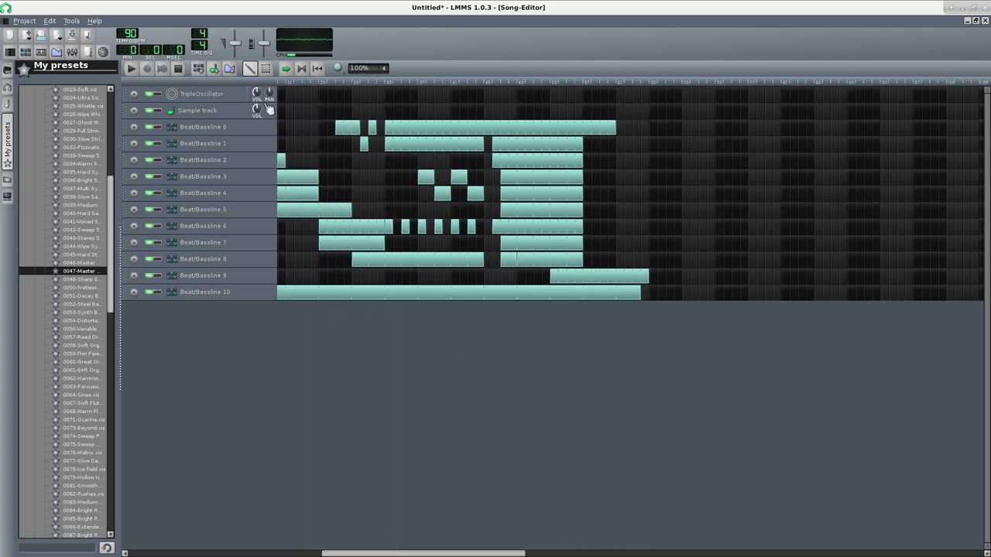
drag(640, 294, 351, 294)
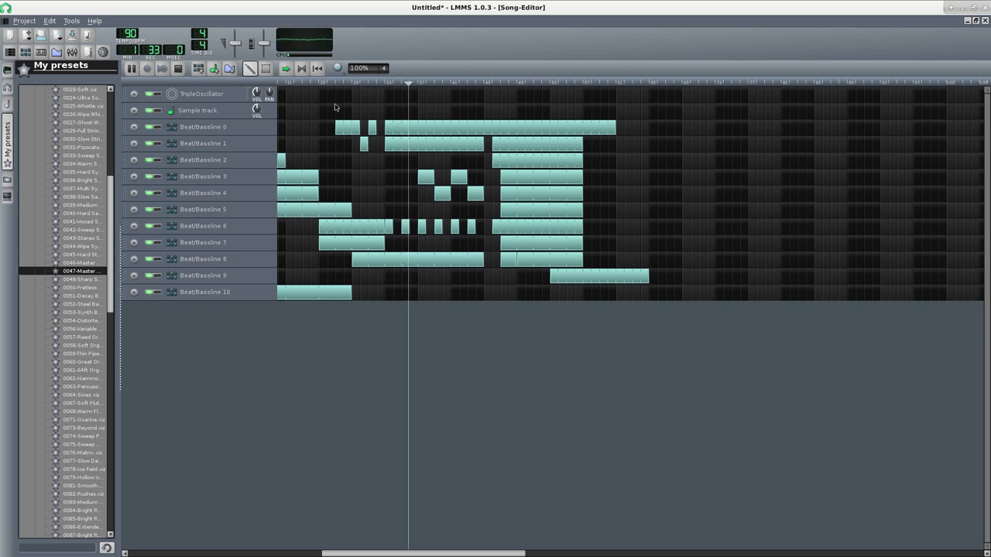
Step: Add a second, four-bar block to Beat/Bassline 10, audition the song from about bar 44 and move the block to start at bar 57
click(481, 83)
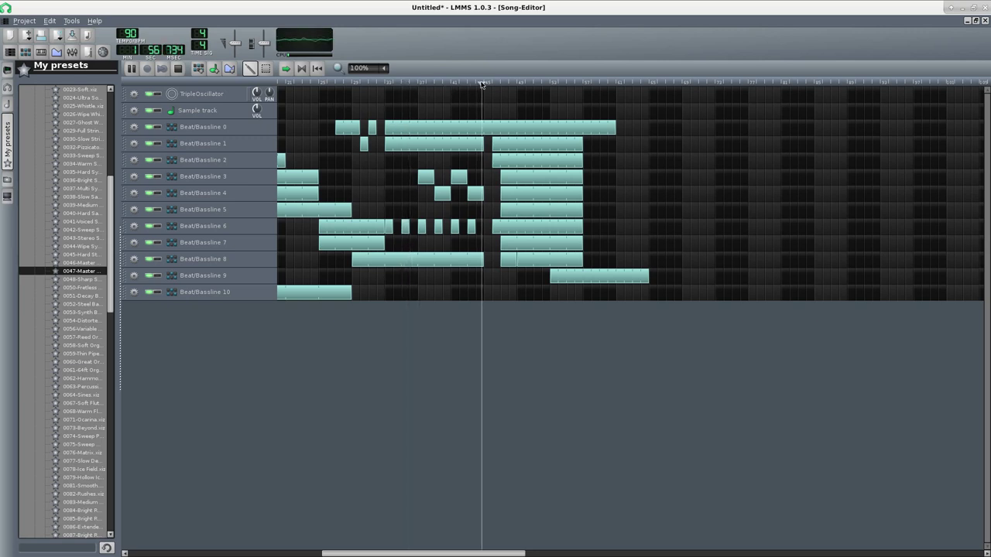
click(493, 297)
click(475, 82)
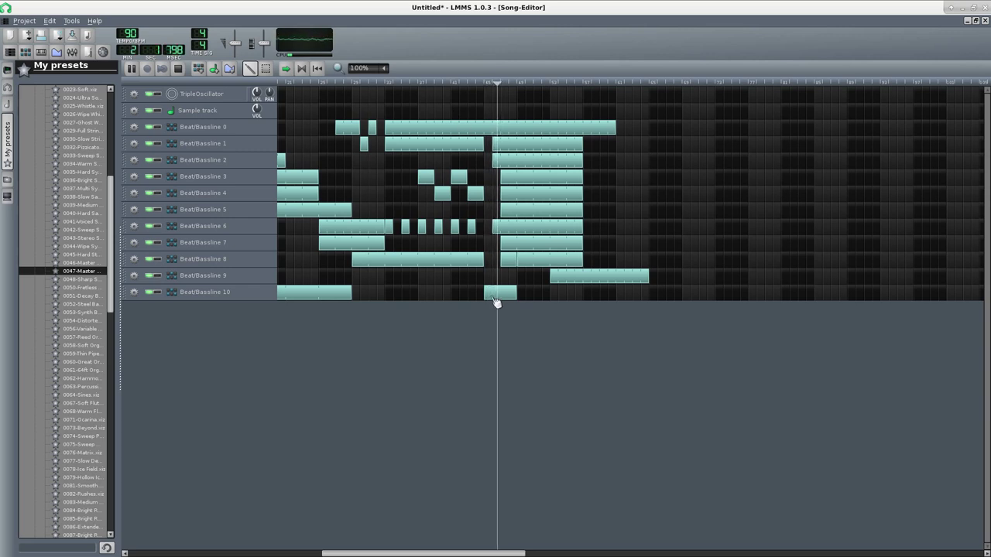
drag(496, 298, 595, 297)
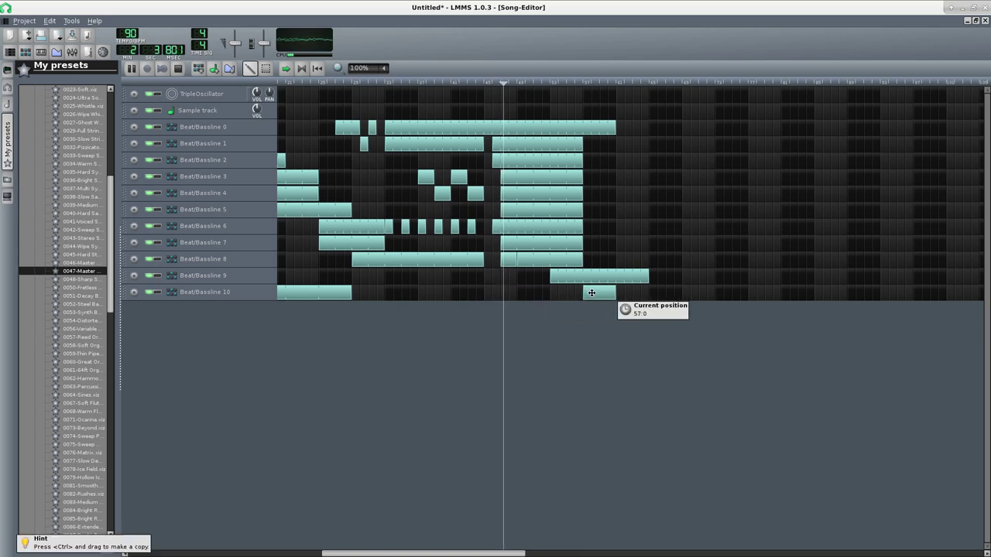
Step: Move the short Beat/Bassline 10 block to bar 61, extend Beat/Bassline 0's last block to bar 65, and stop playback after auditioning the ending
click(571, 82)
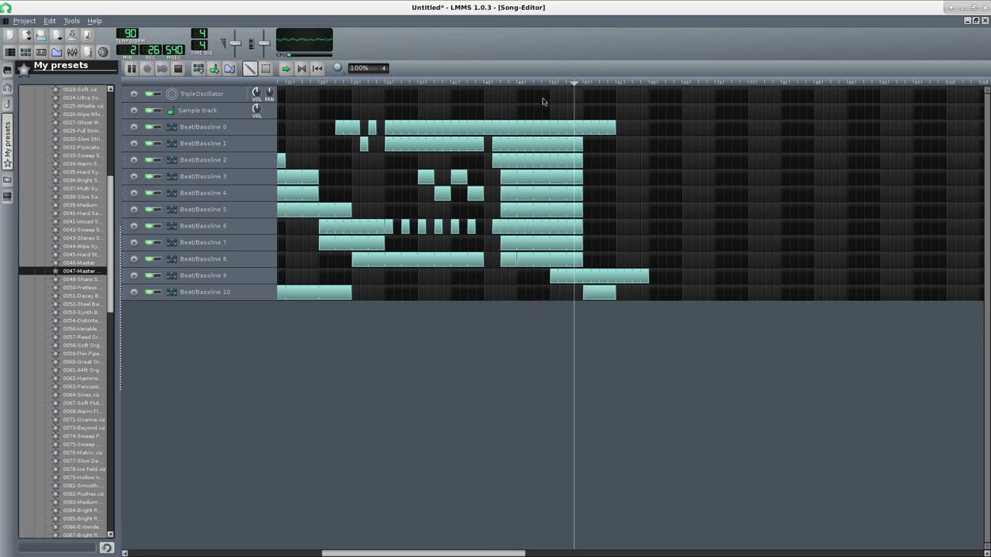
drag(608, 301, 641, 297)
drag(615, 128, 648, 128)
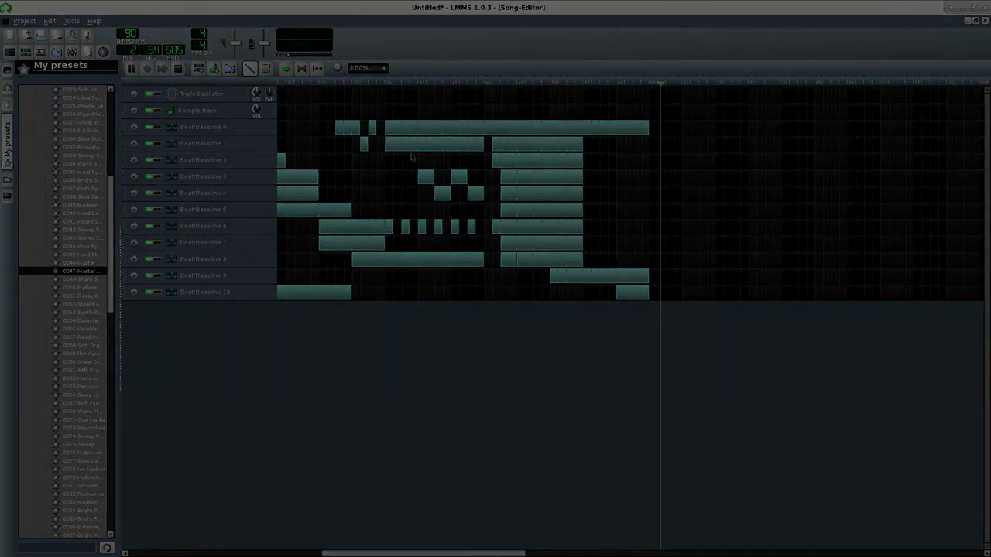
key(space)
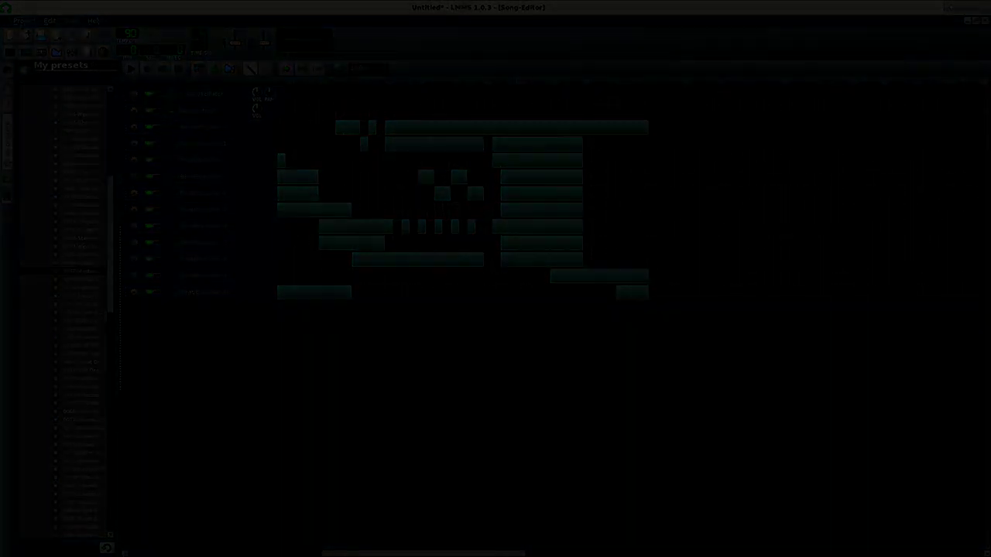